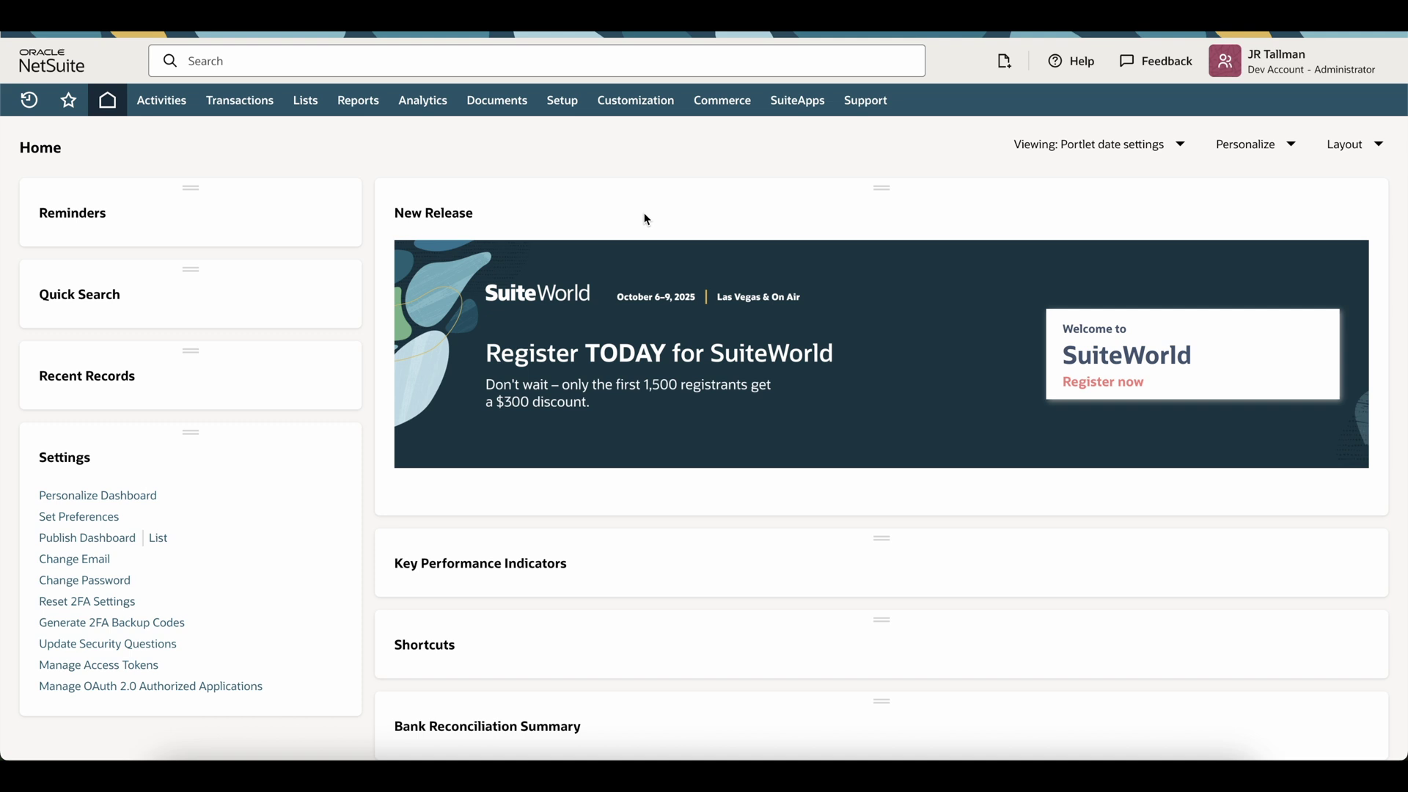
# - On the company's Enable Features page, check that Vendor Prepayments is enabled in the advanced accounting features, and save
pyautogui.moveTo(563, 100)
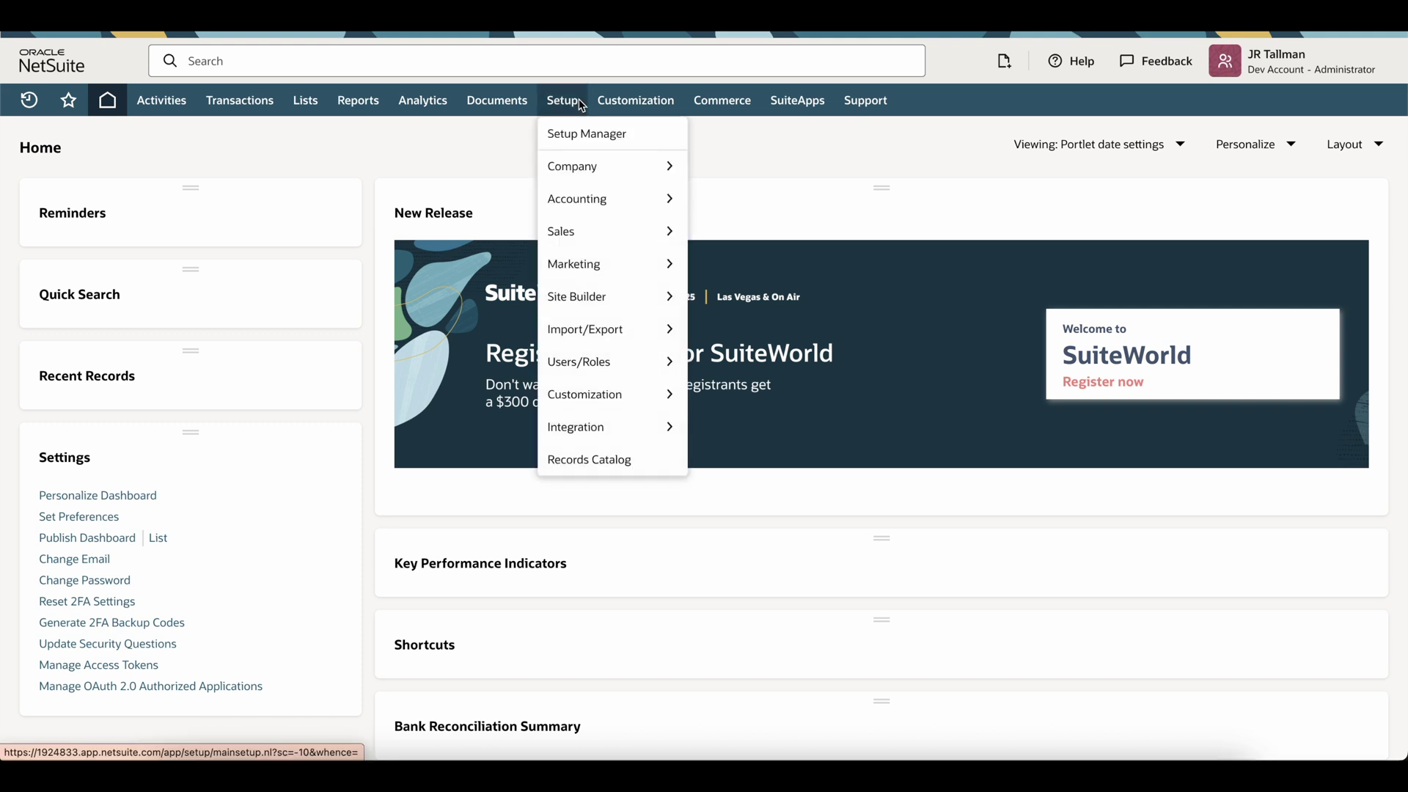
pyautogui.moveTo(594, 168)
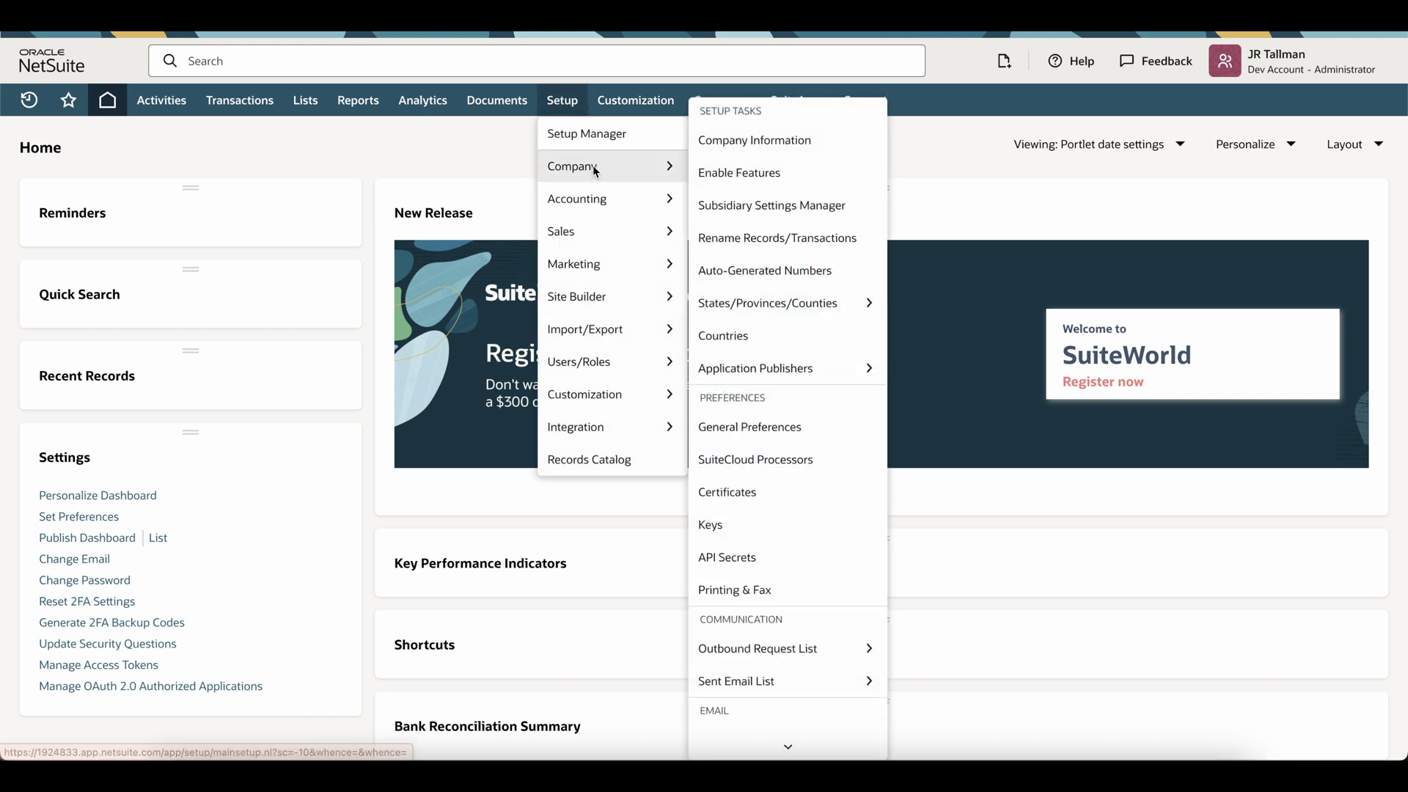
pyautogui.click(755, 175)
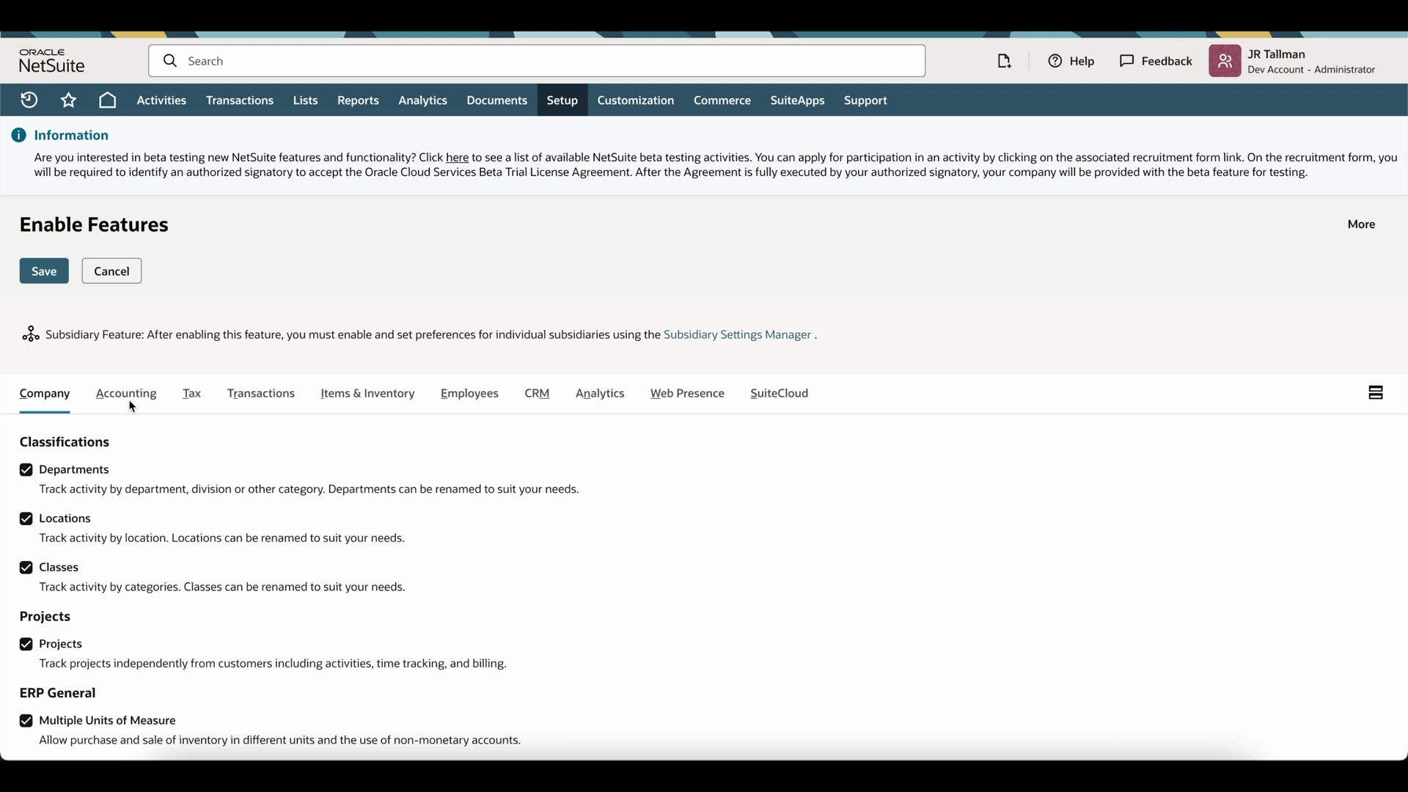
pyautogui.click(154, 396)
pyautogui.scroll(-7, 301, 359)
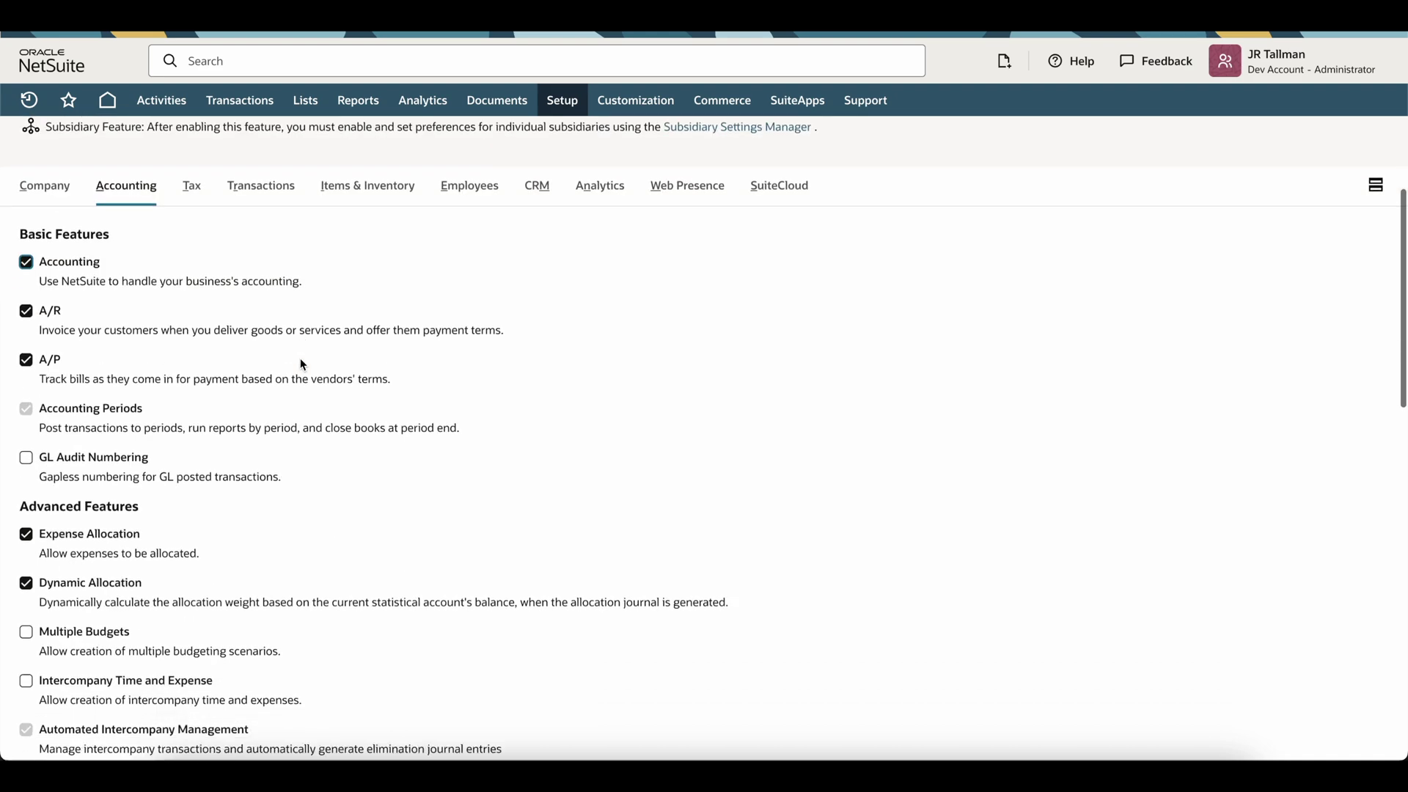
pyautogui.scroll(-2, 301, 358)
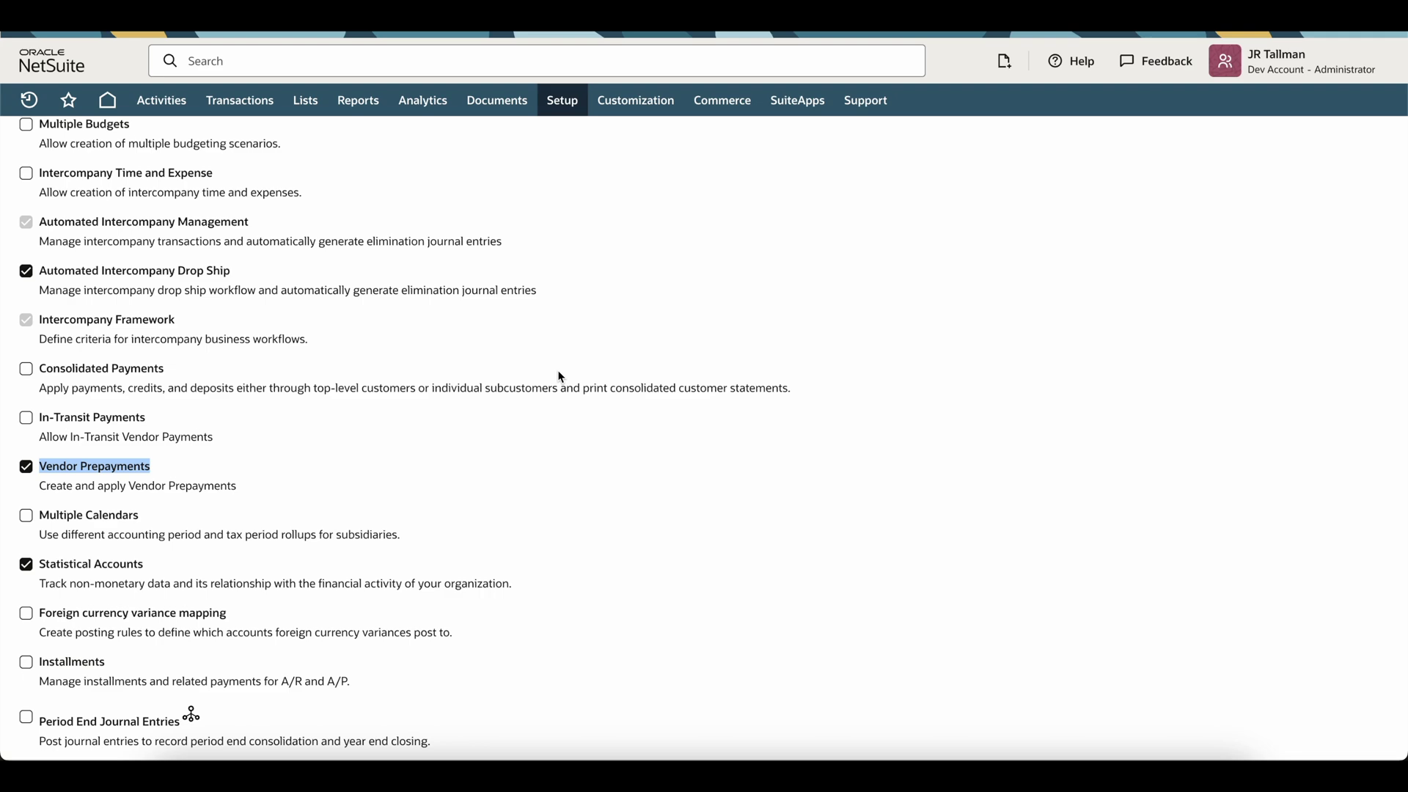
pyautogui.scroll(15, 462, 405)
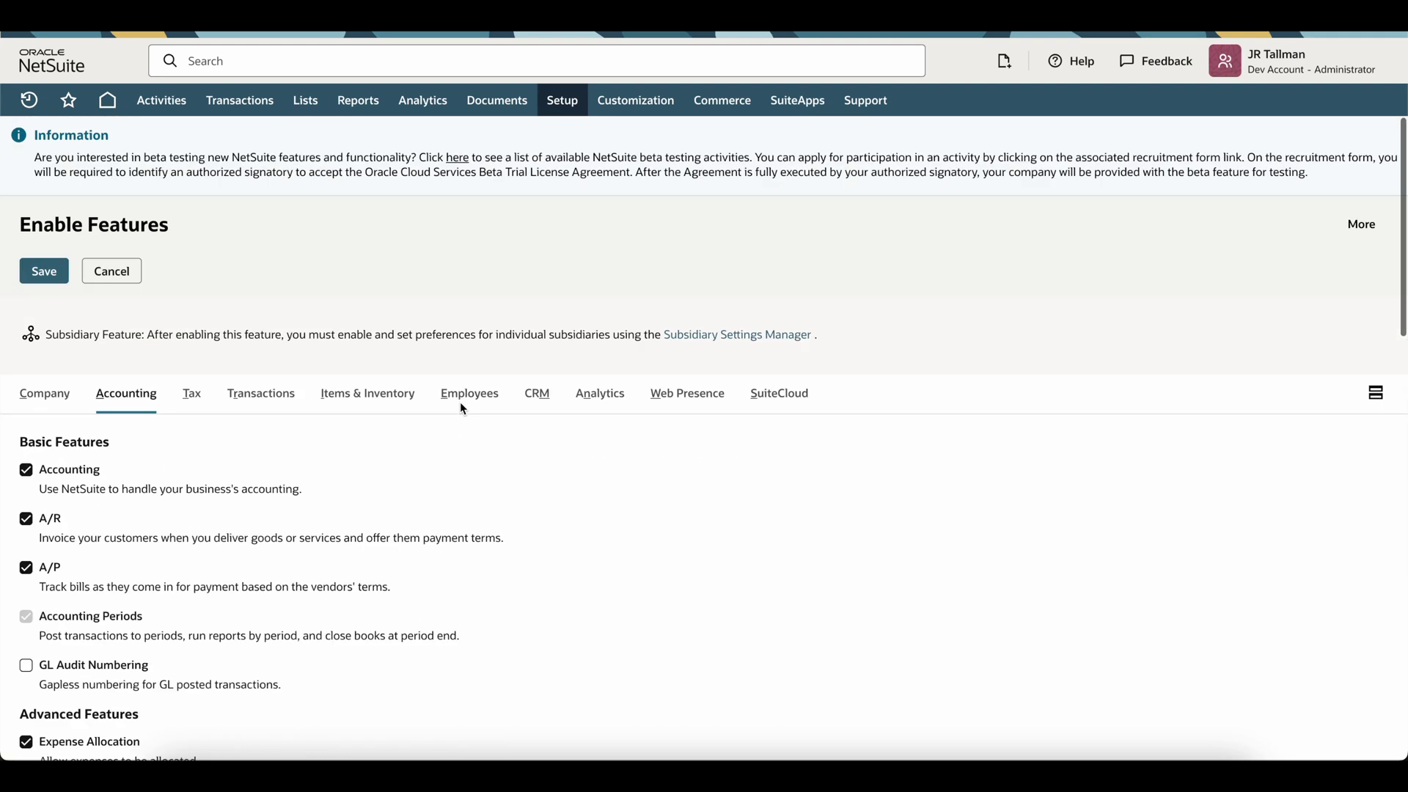
pyautogui.click(47, 284)
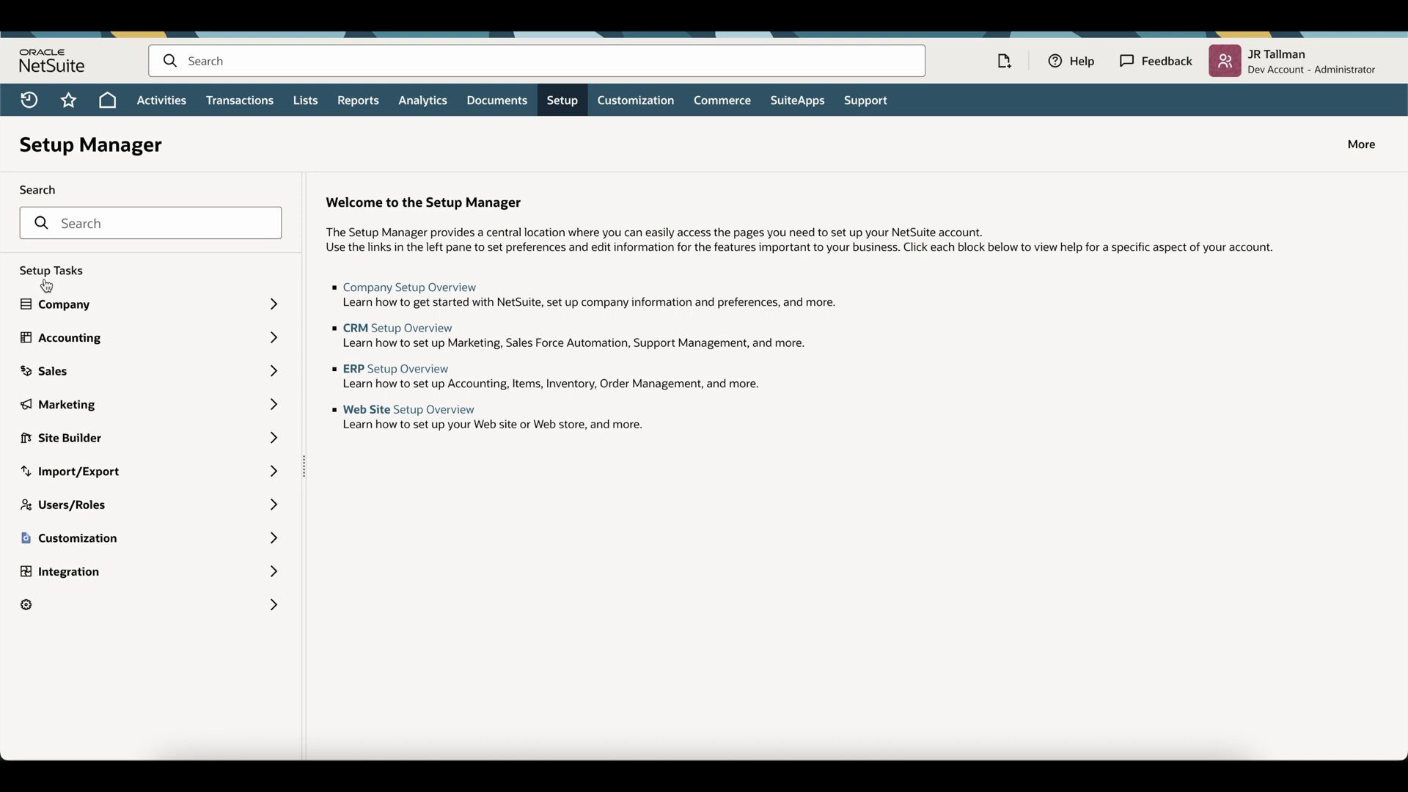
pyautogui.moveTo(305, 100)
pyautogui.moveTo(437, 171)
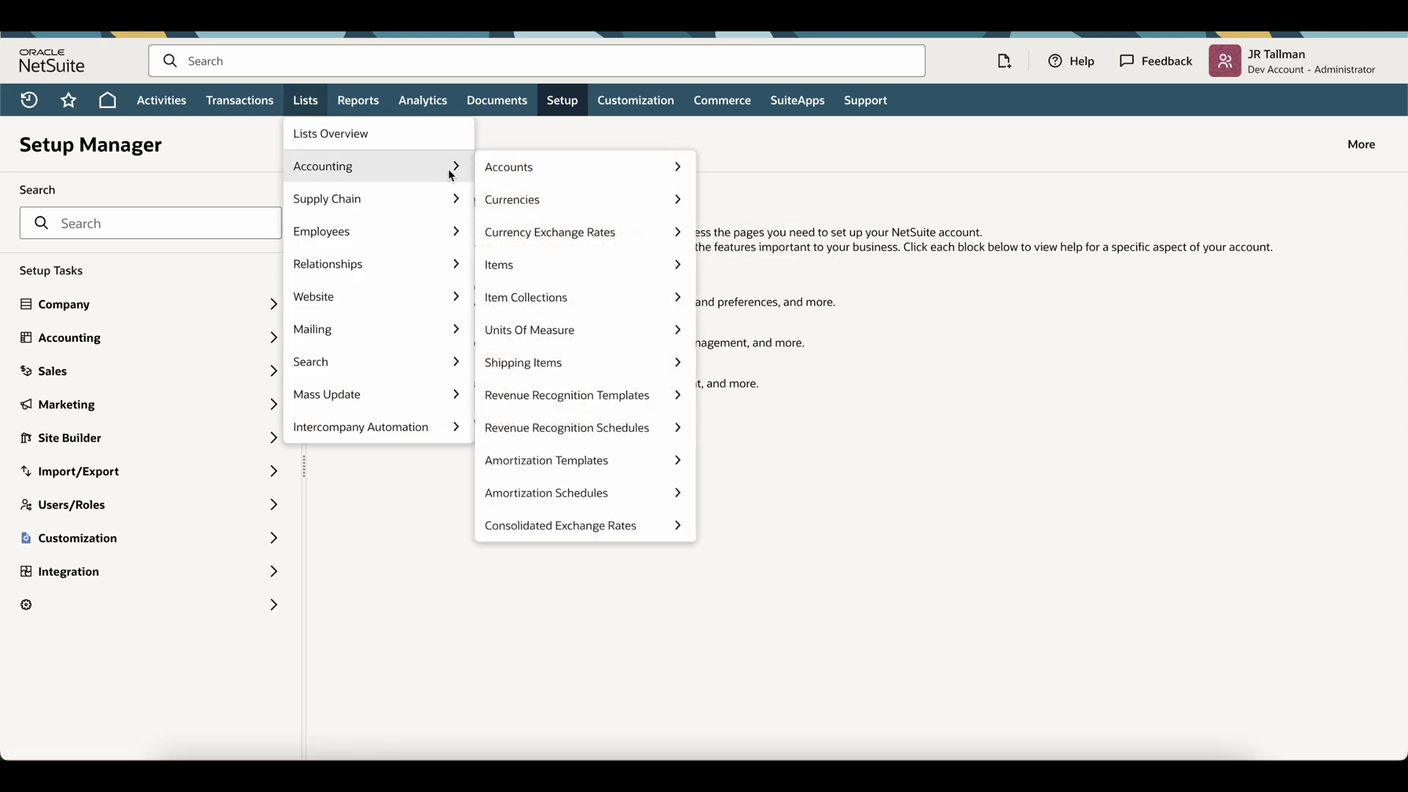
pyautogui.moveTo(525, 175)
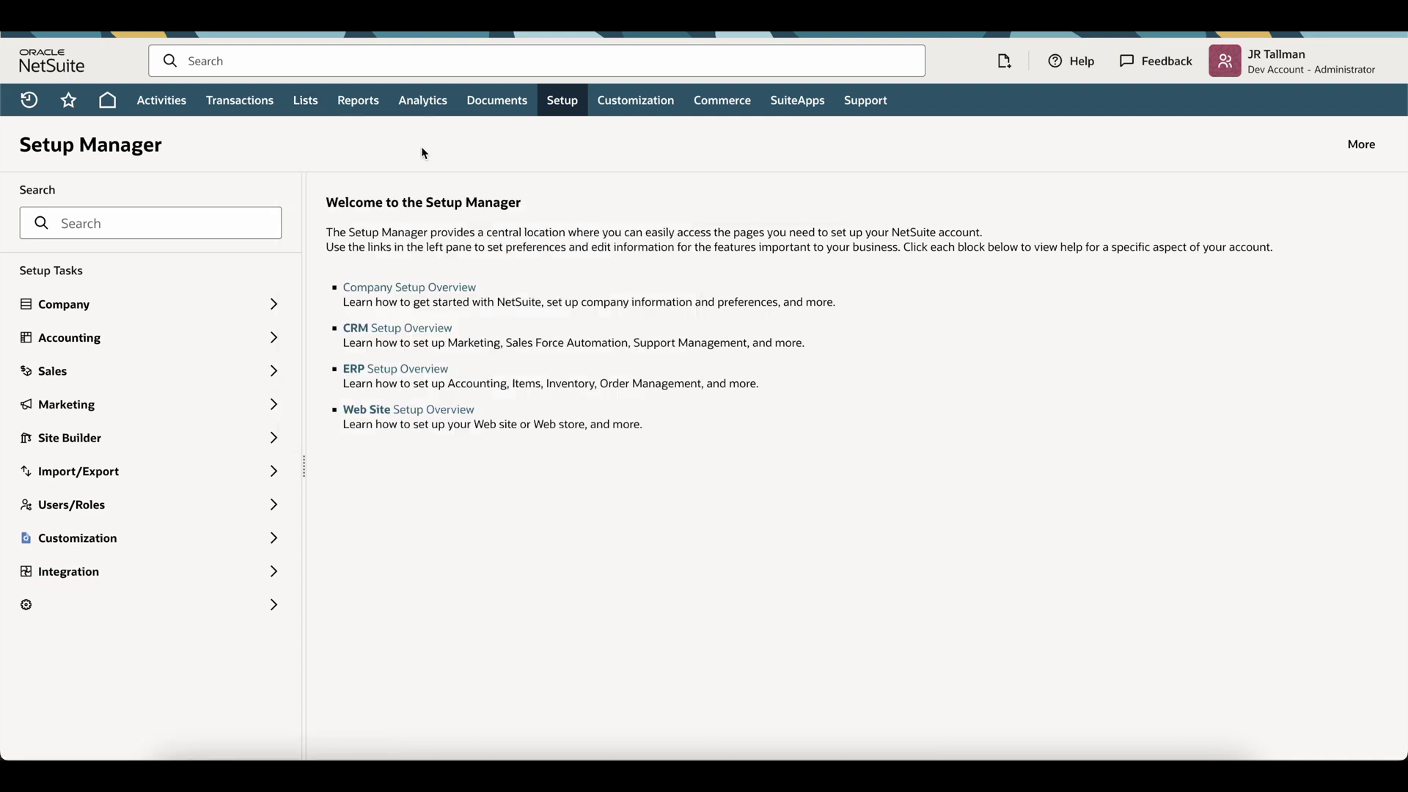
# - Open Accounting Preferences and review the Vendor Prepayment Account choices and auto-apply setting for Accounts Payable
pyautogui.moveTo(574, 113)
pyautogui.moveTo(591, 195)
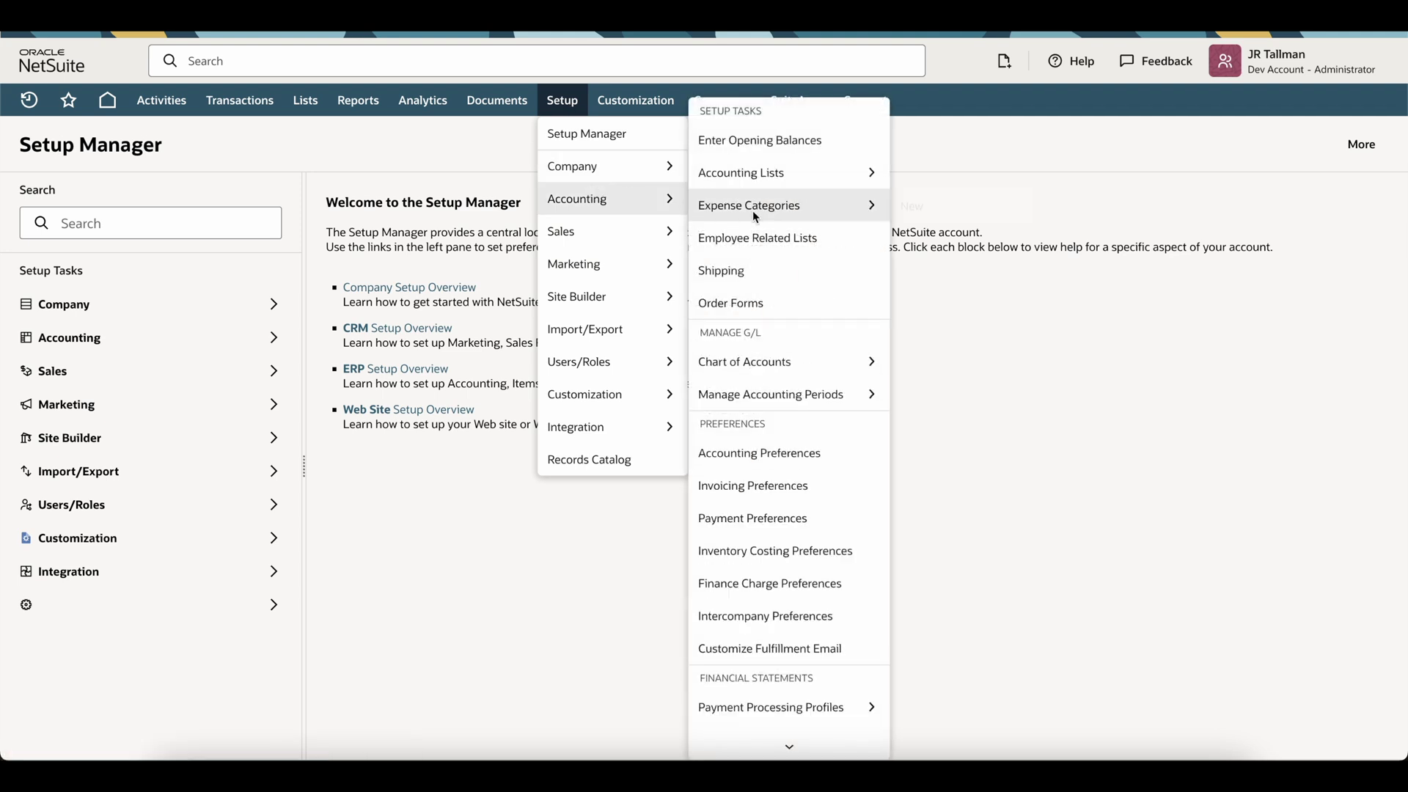
pyautogui.click(783, 454)
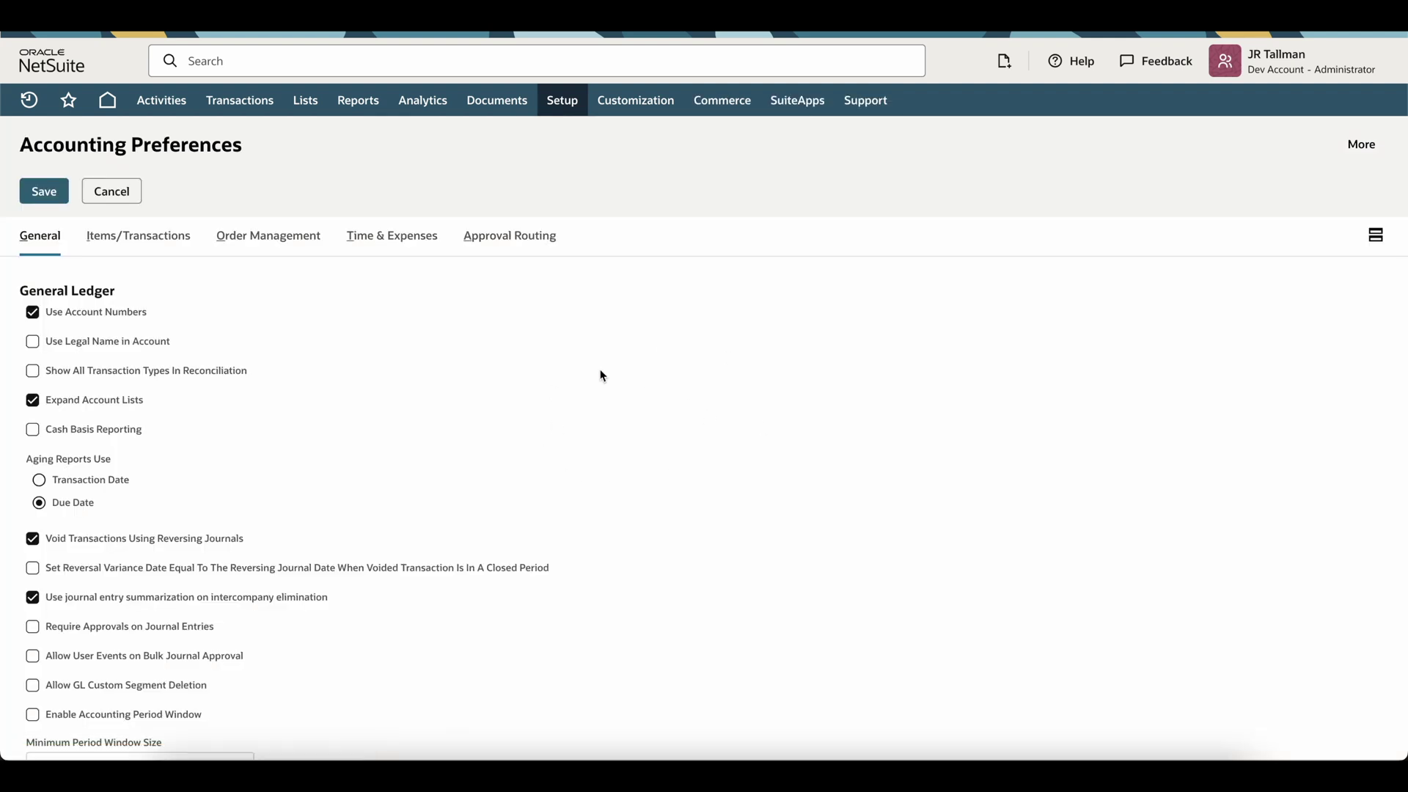
pyautogui.scroll(-10, 600, 375)
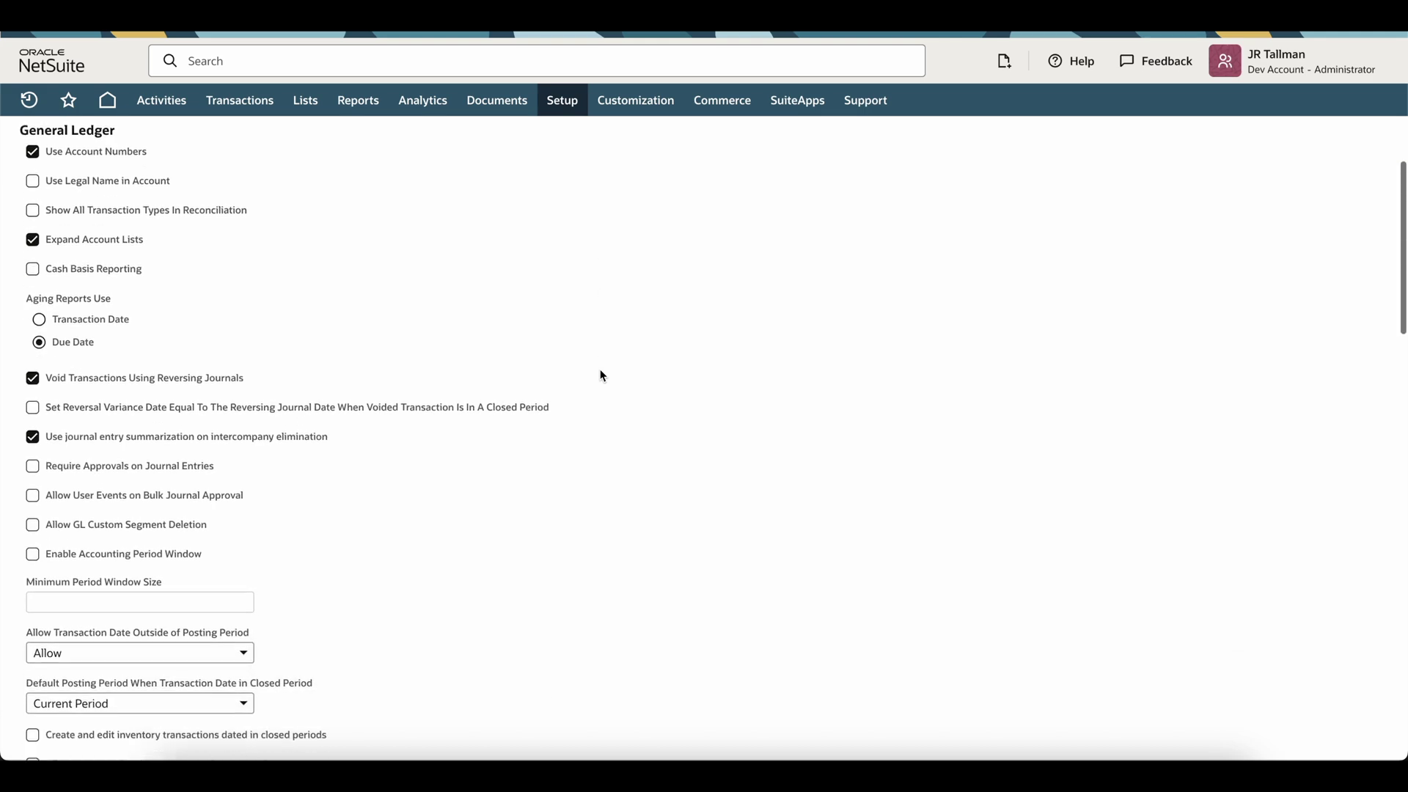
pyautogui.scroll(-5, 600, 375)
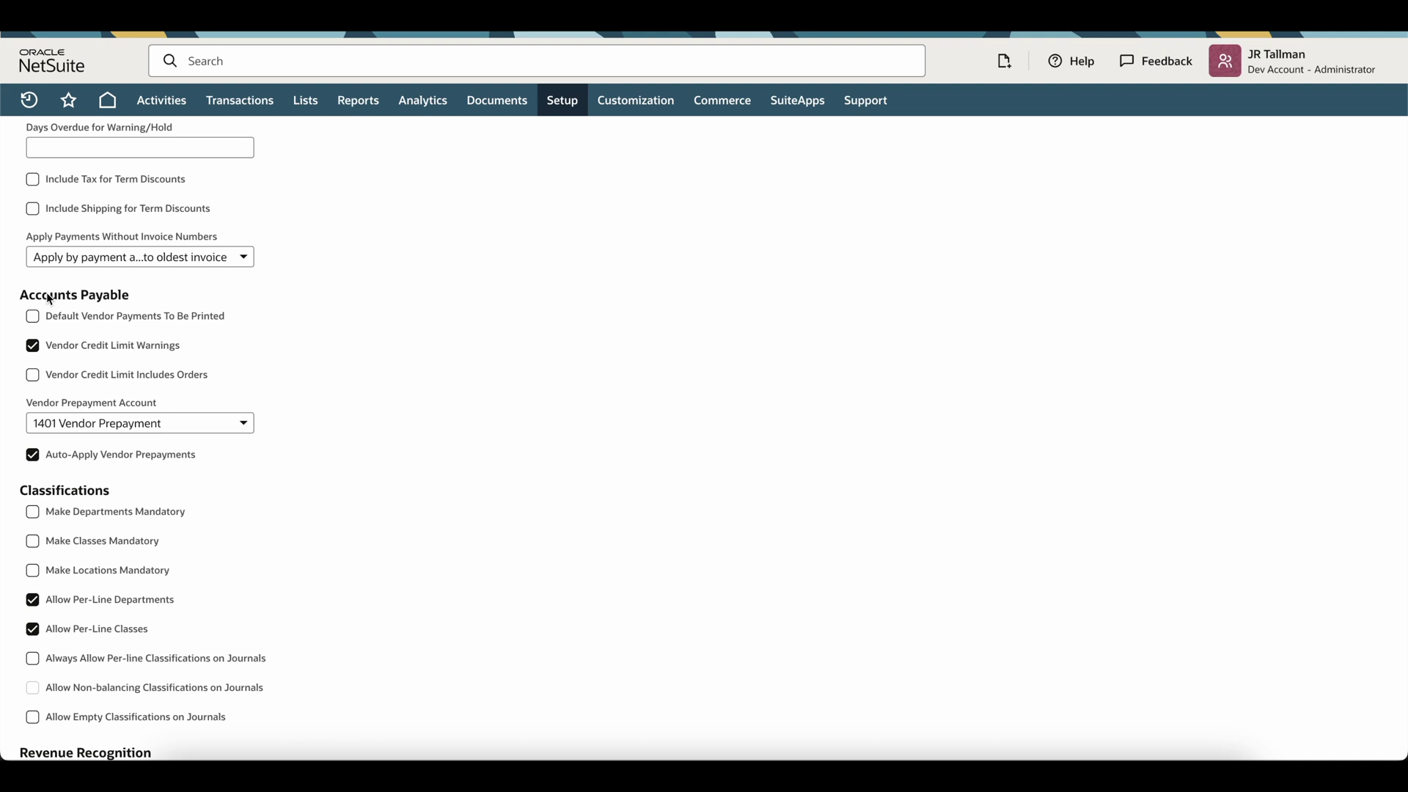
pyautogui.click(191, 421)
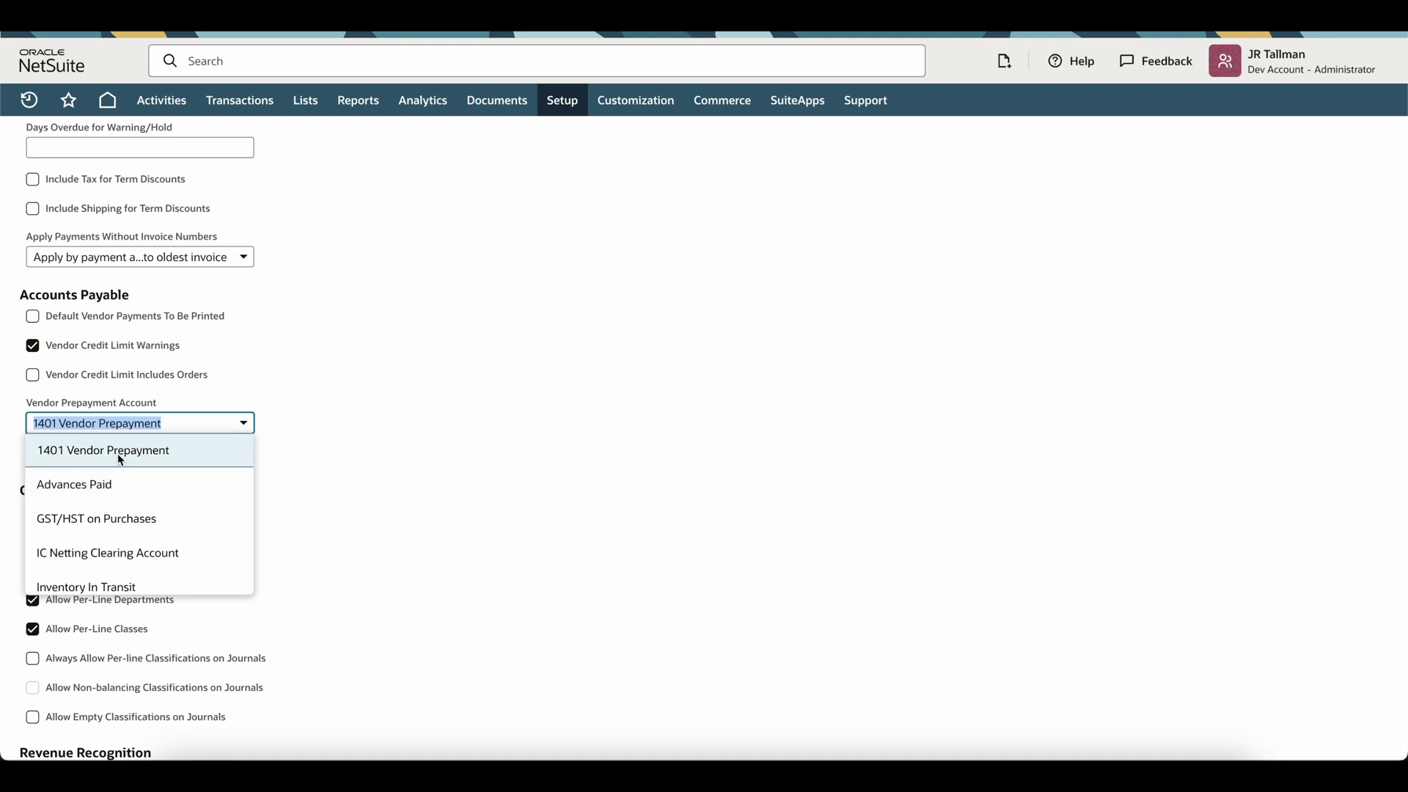
pyautogui.click(338, 436)
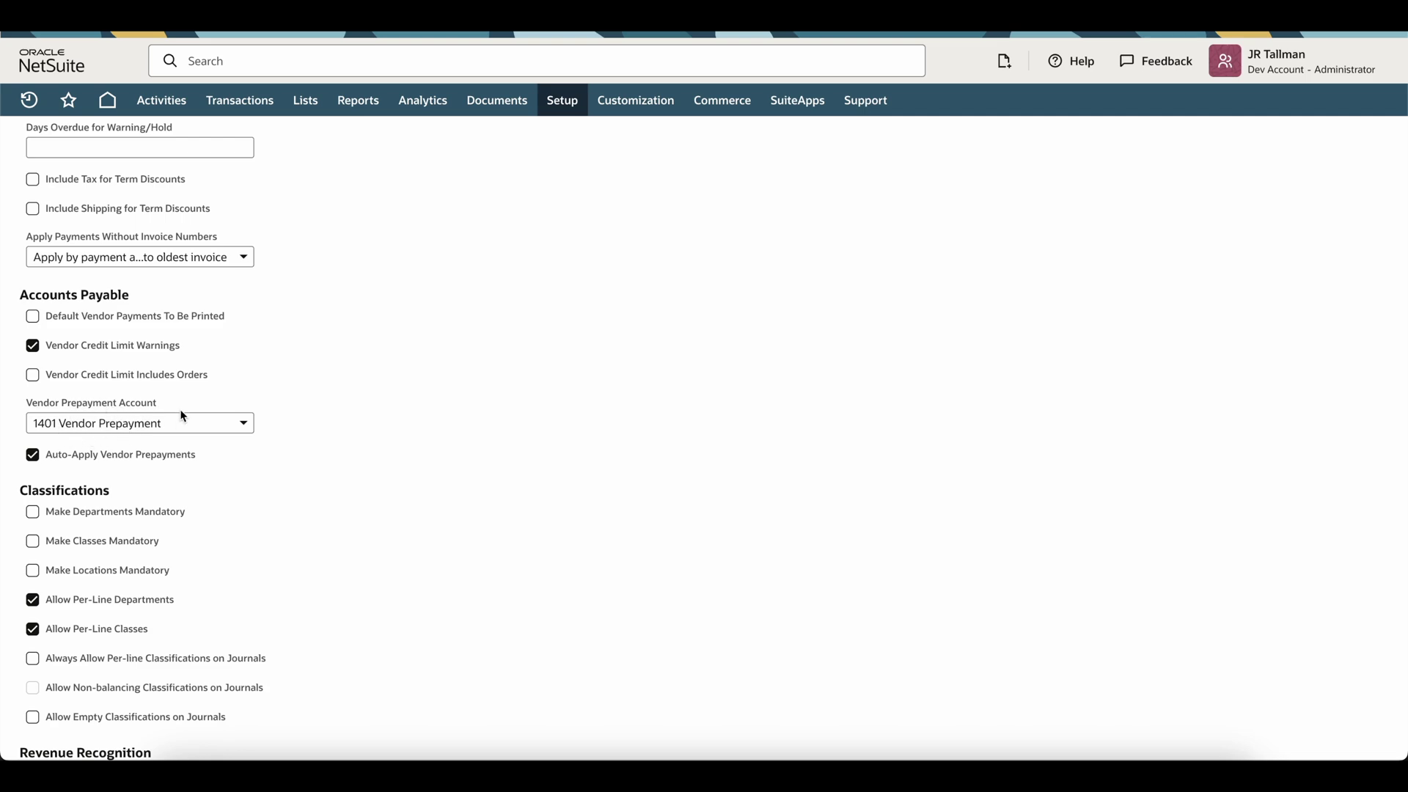
pyautogui.scroll(15, 320, 364)
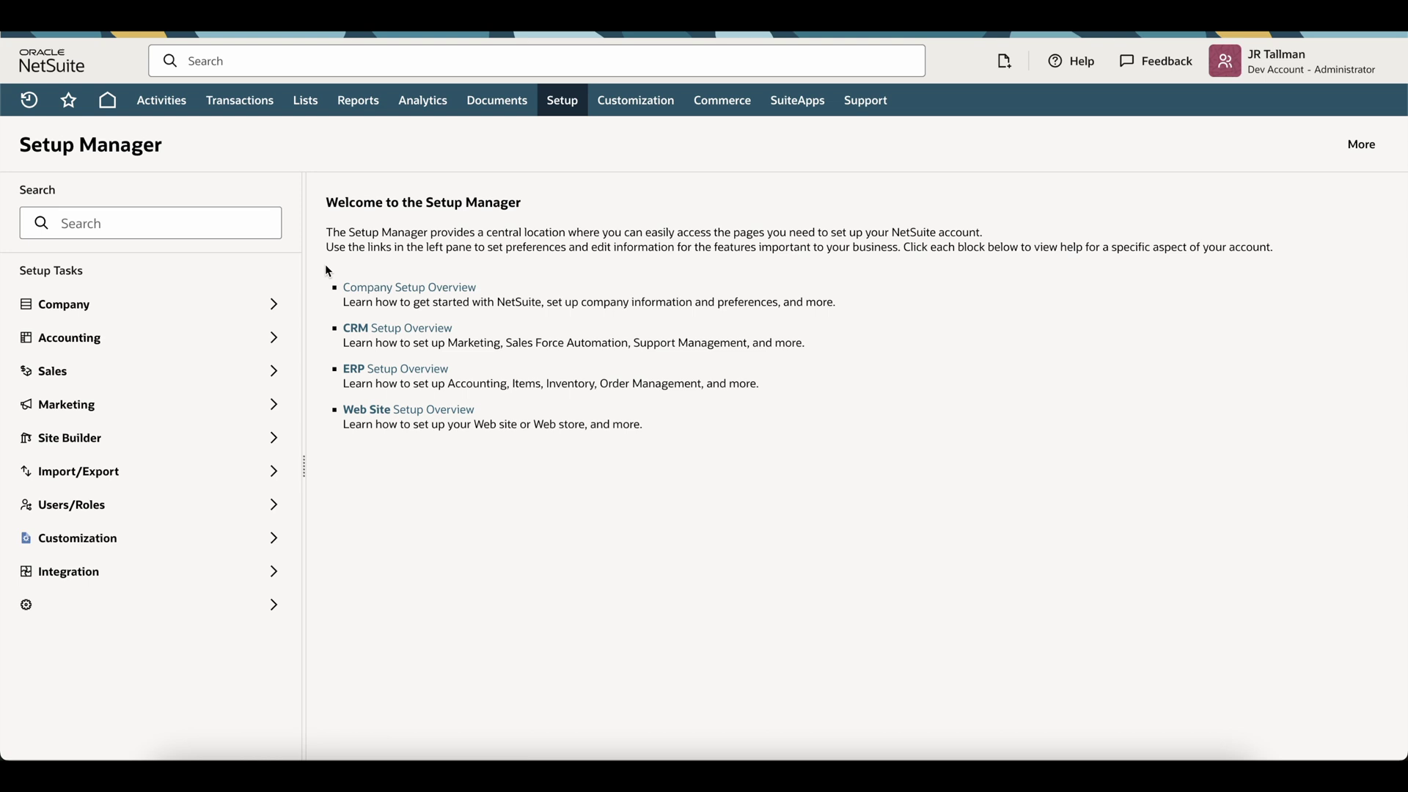
# - Start a new vendor prepayment transaction with NetSuite as the payee
pyautogui.moveTo(242, 102)
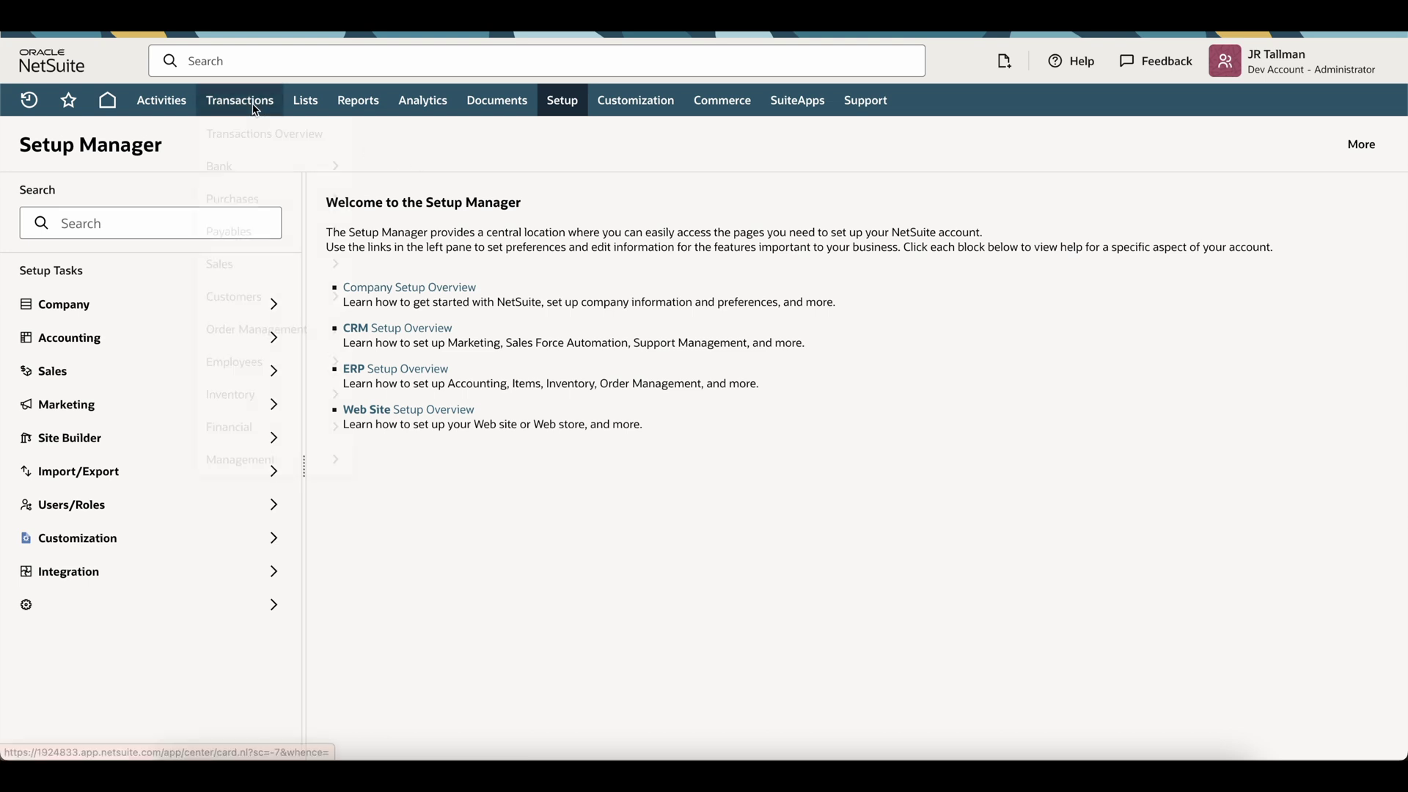
pyautogui.moveTo(242, 229)
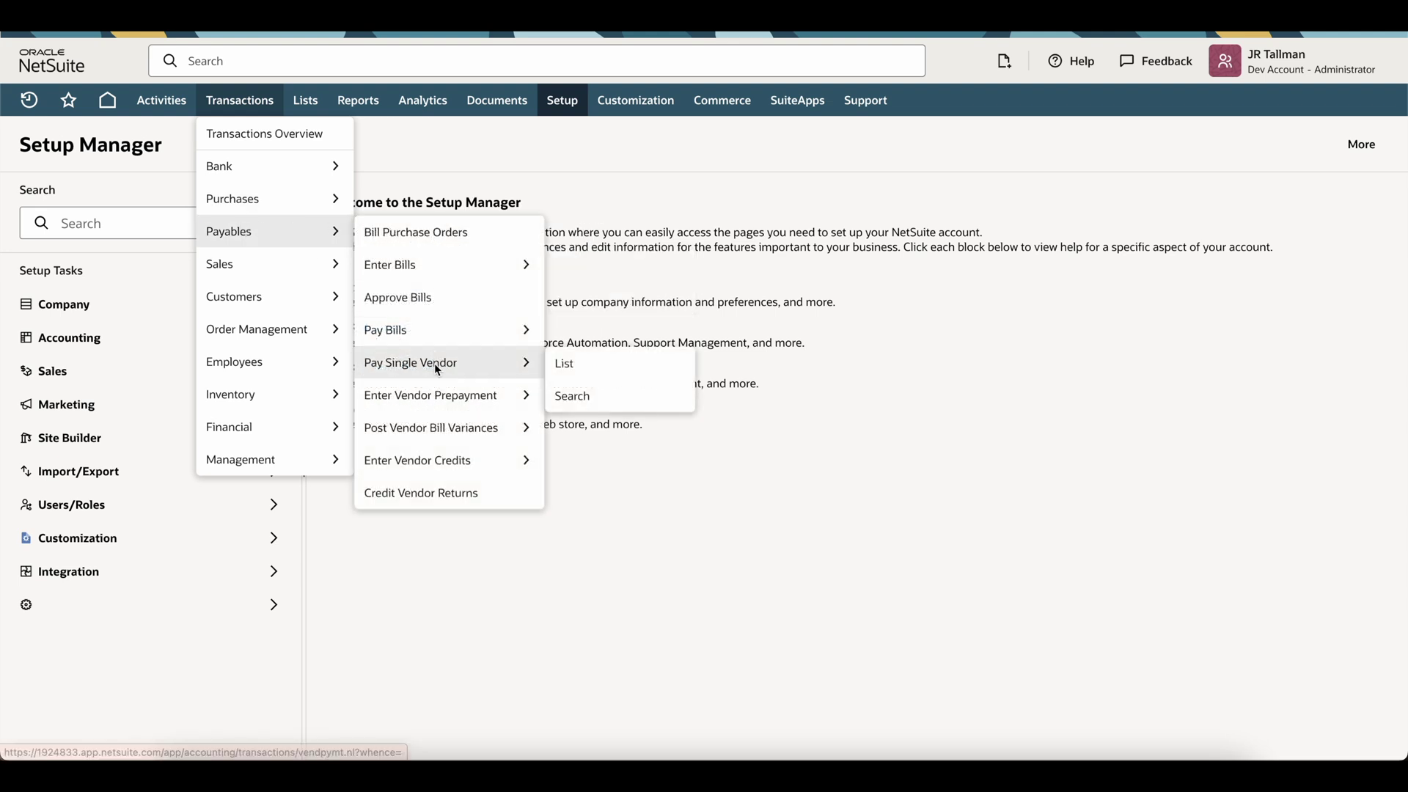
pyautogui.moveTo(448, 401)
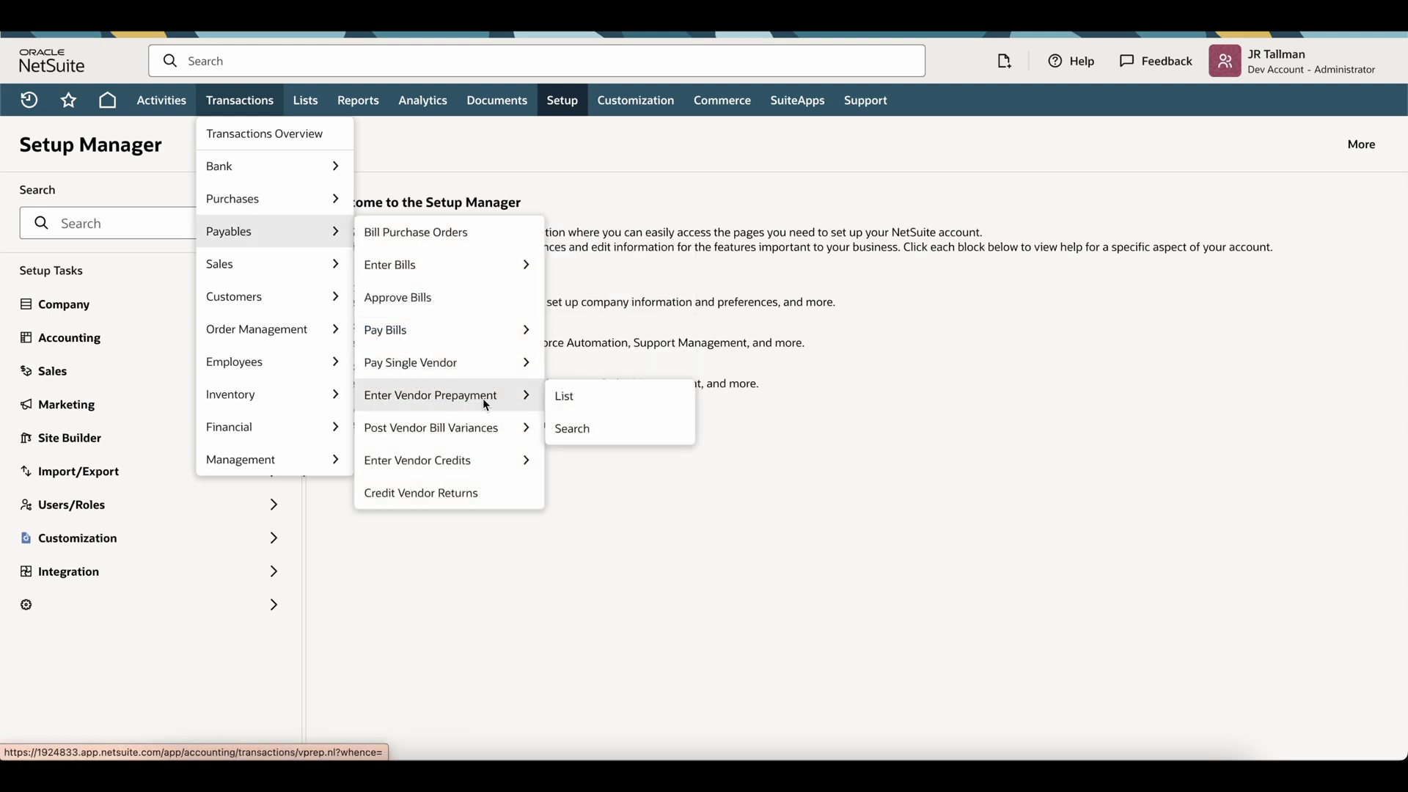
pyautogui.click(484, 402)
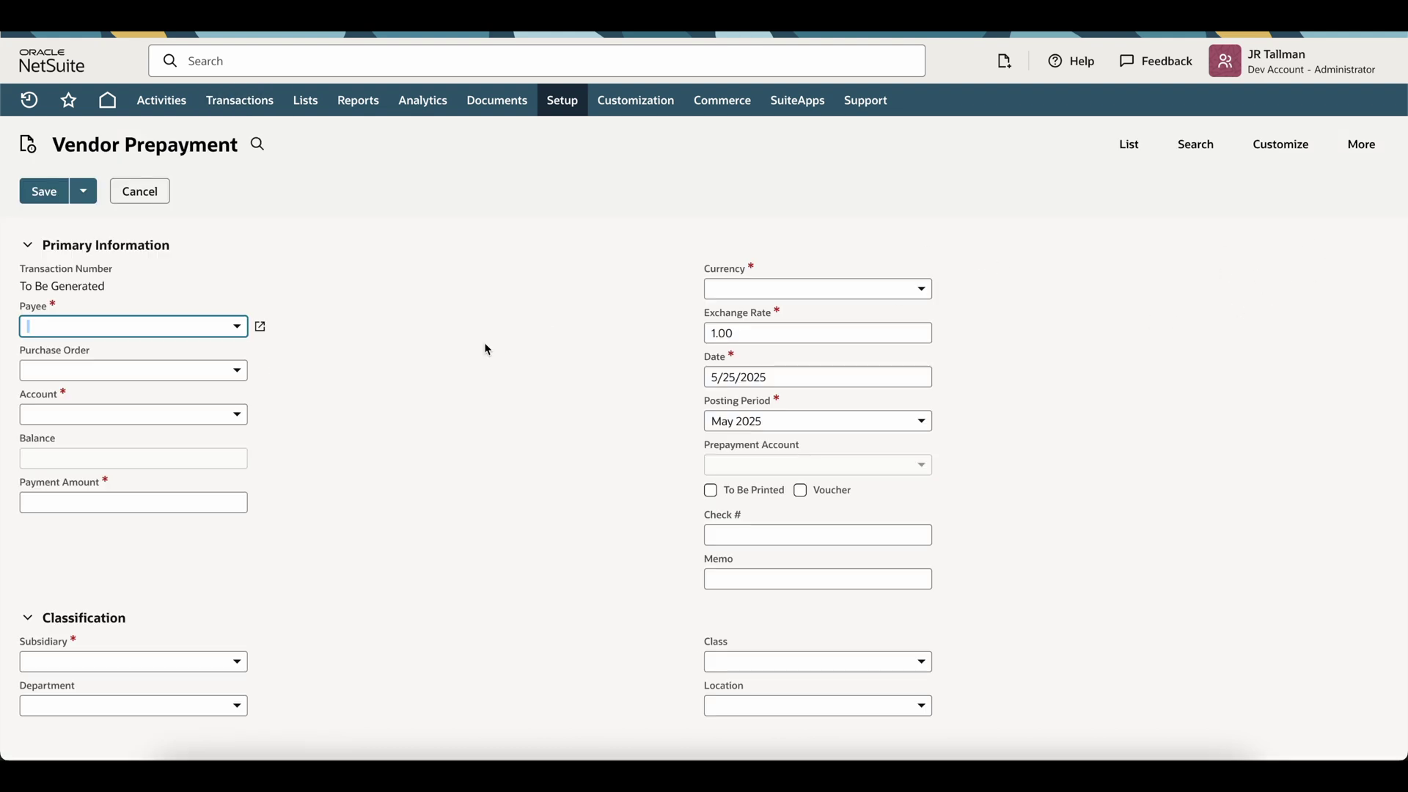
pyautogui.scroll(-2, 352, 324)
pyautogui.scroll(2, 352, 324)
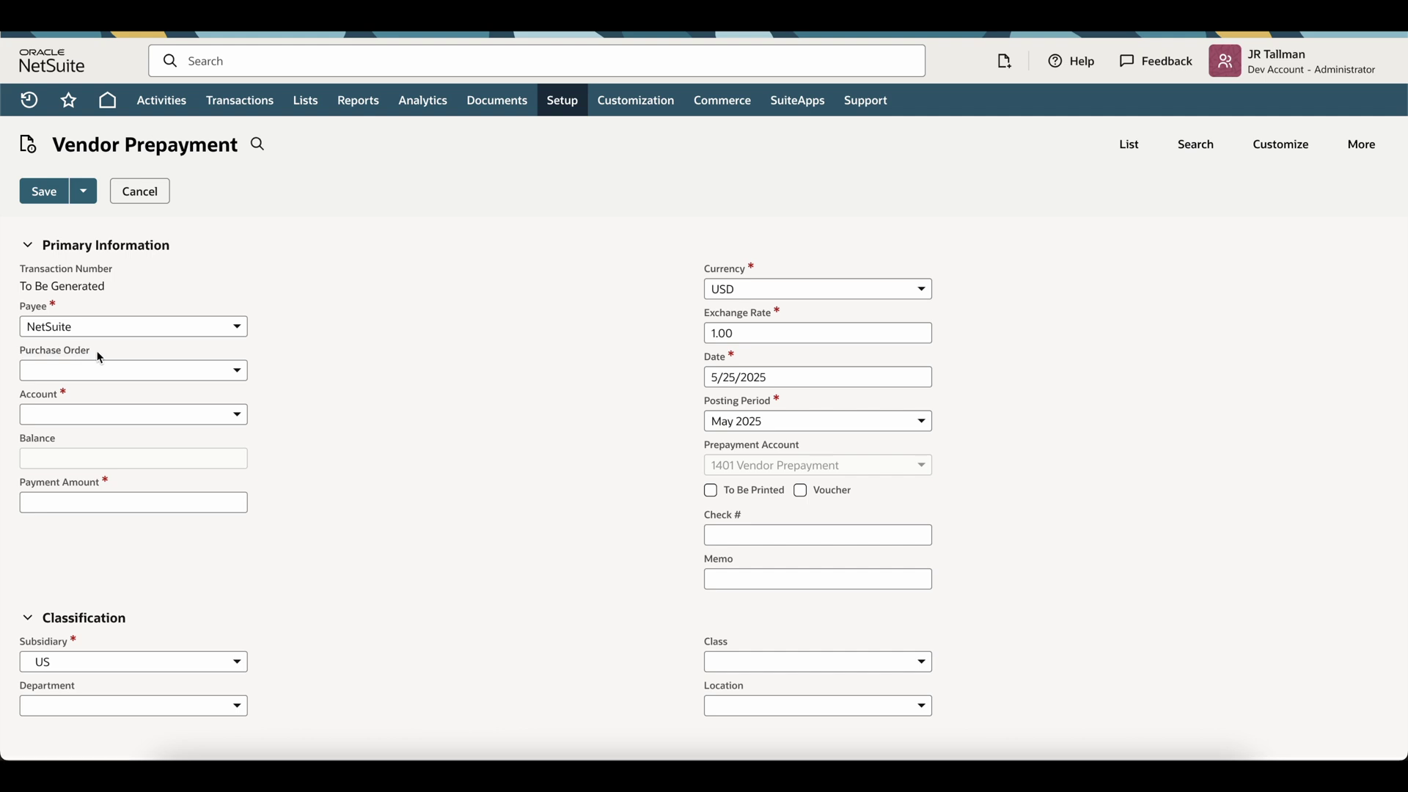
# - Check the purchase order choices, leave that field blank, and choose the Chase US bank account as the prepayment's account
pyautogui.click(113, 375)
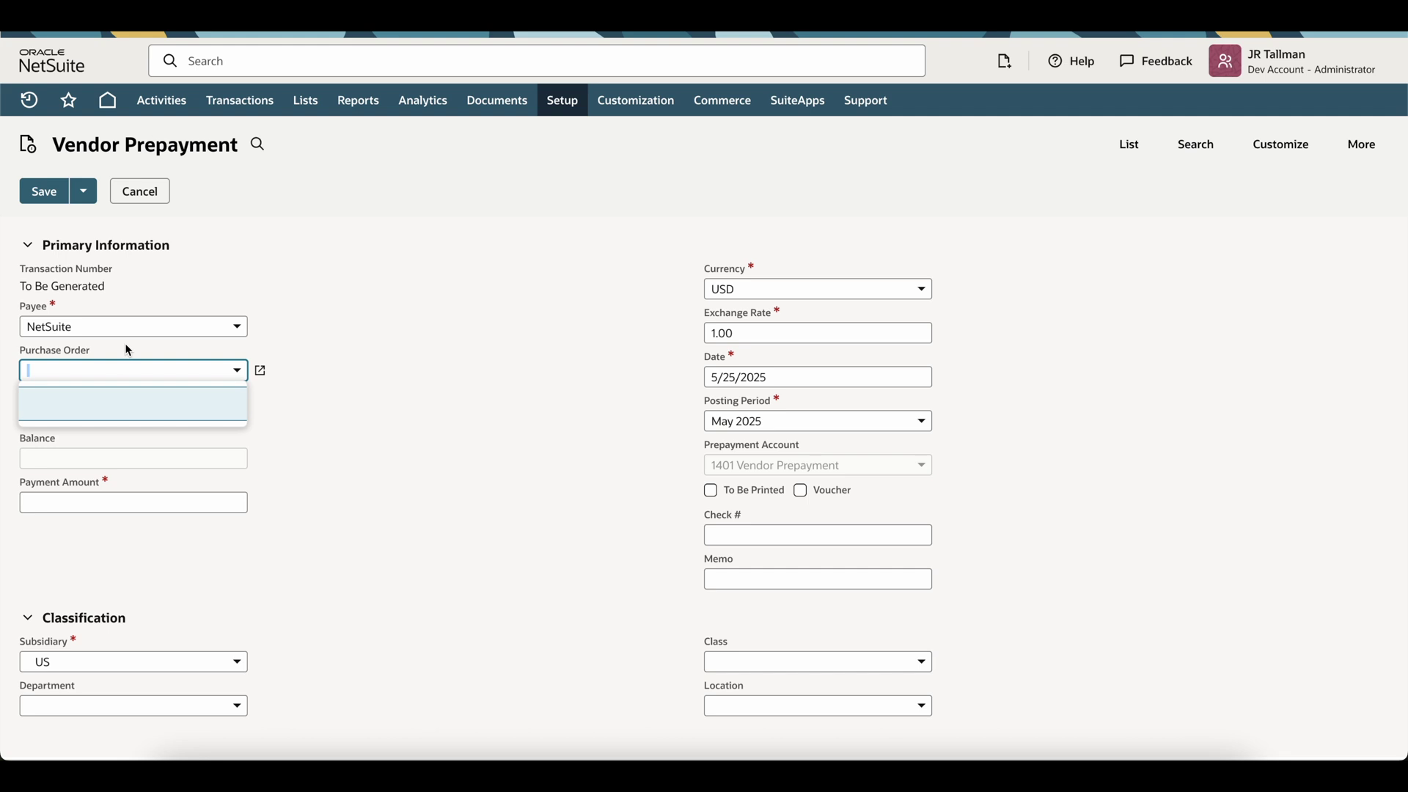
pyautogui.click(58, 382)
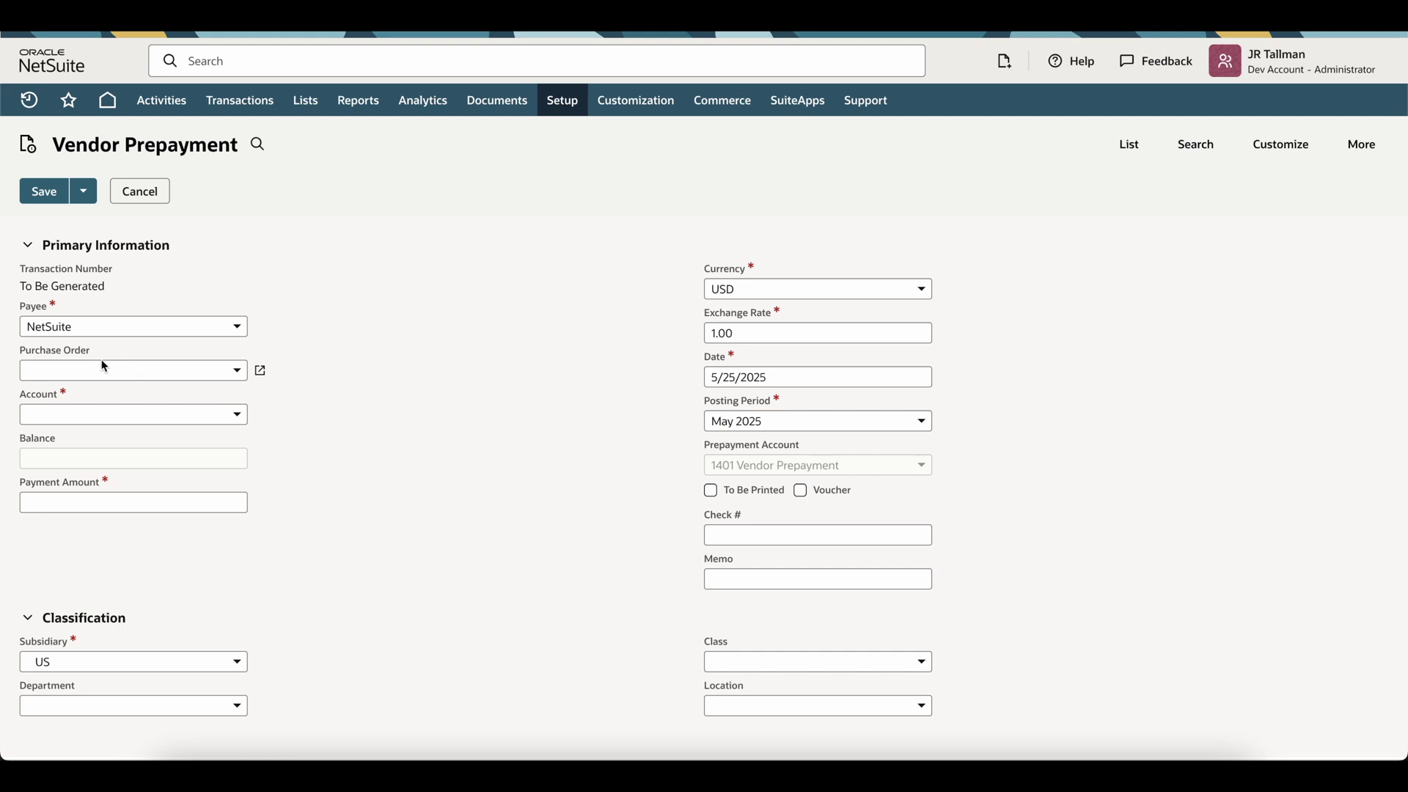
pyautogui.click(157, 373)
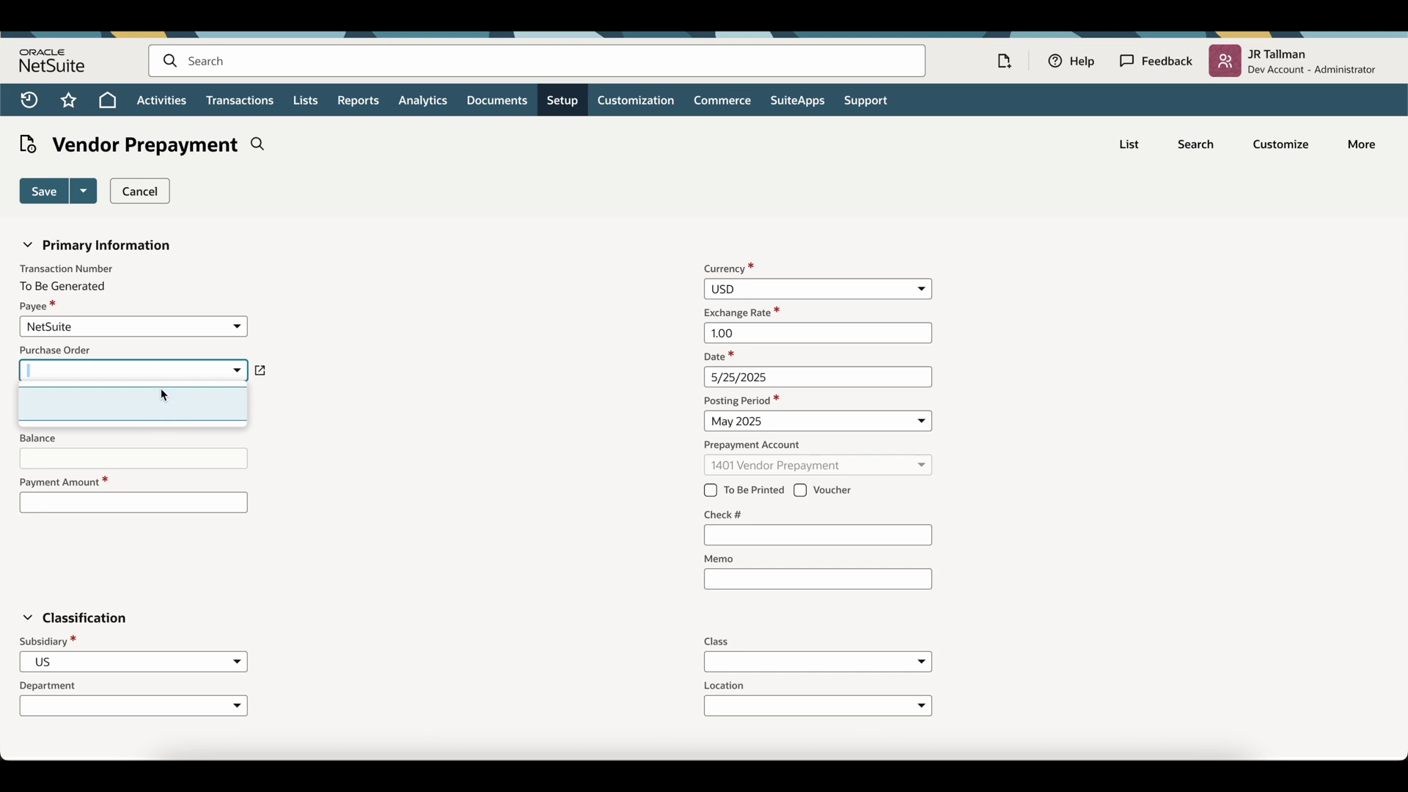
pyautogui.click(117, 416)
pyautogui.click(113, 416)
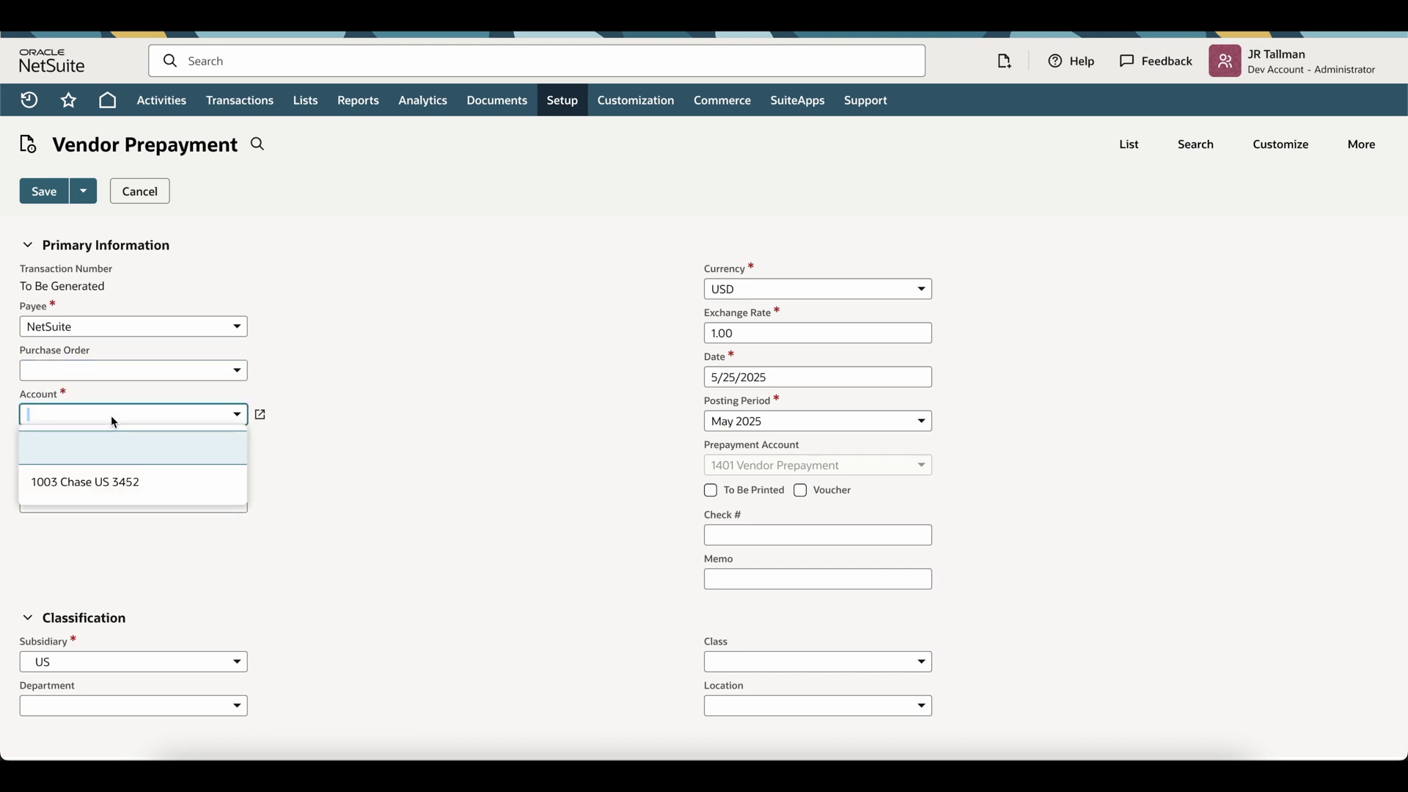
pyautogui.click(121, 481)
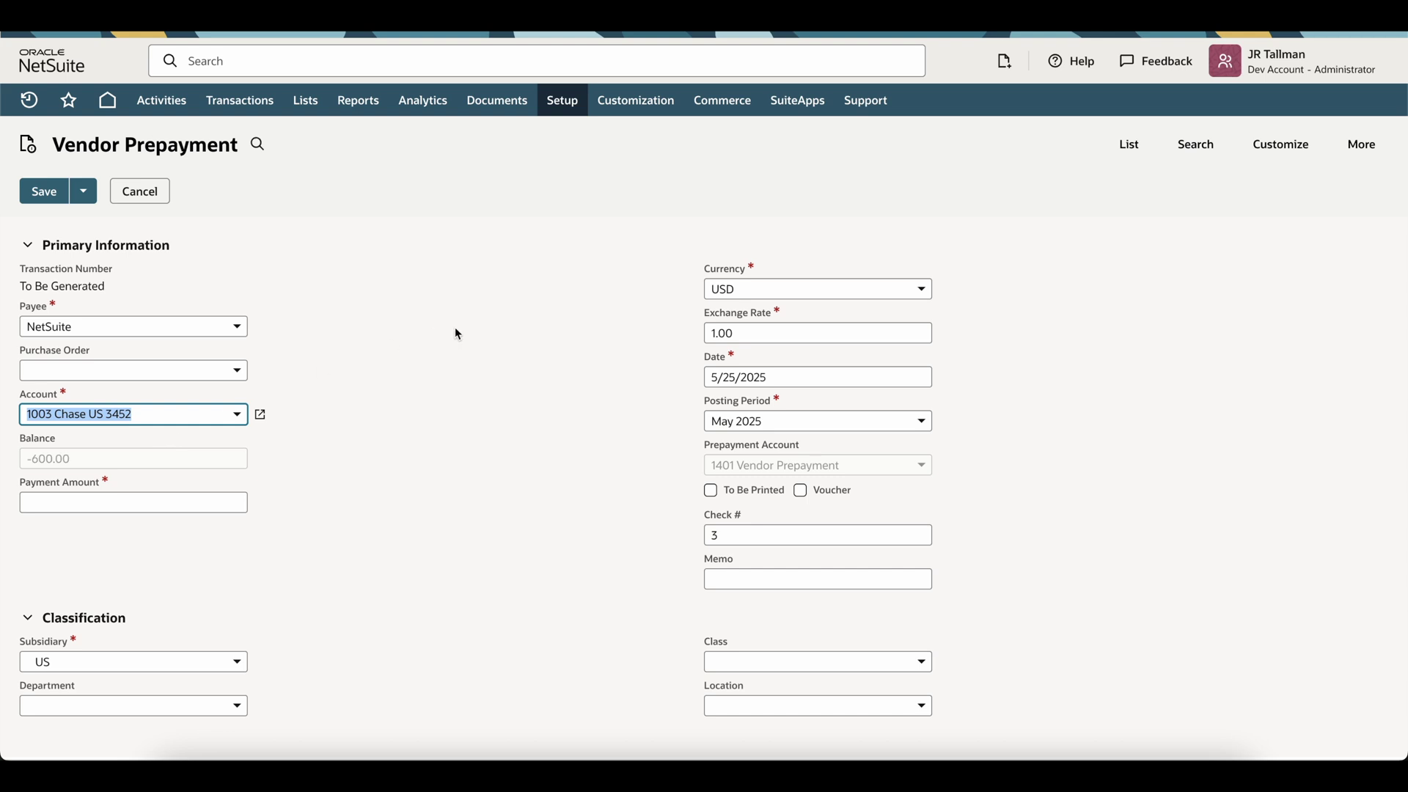
# - Set the vendor prepayment's payment amount to 150.00
pyautogui.scroll(-1, 456, 335)
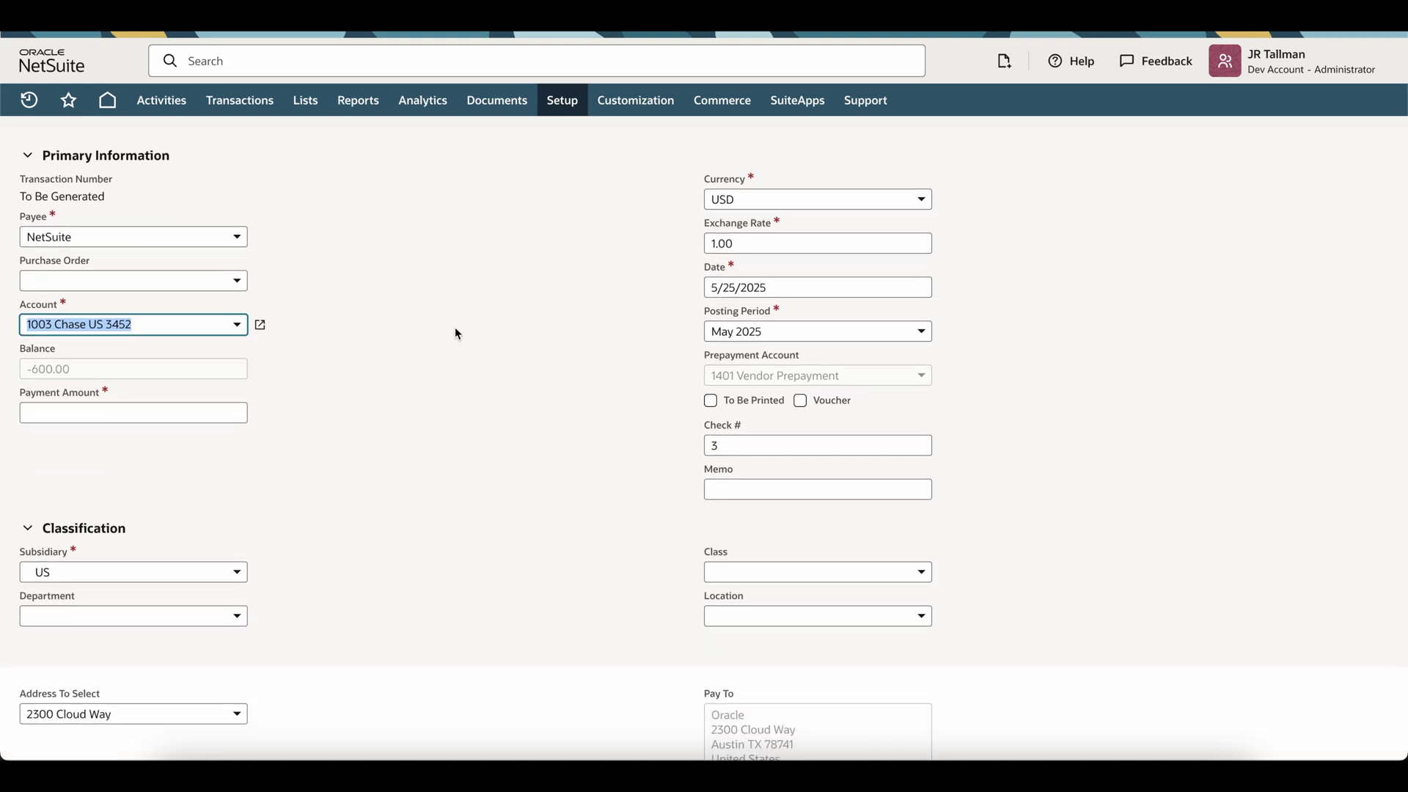
pyautogui.scroll(1, 455, 328)
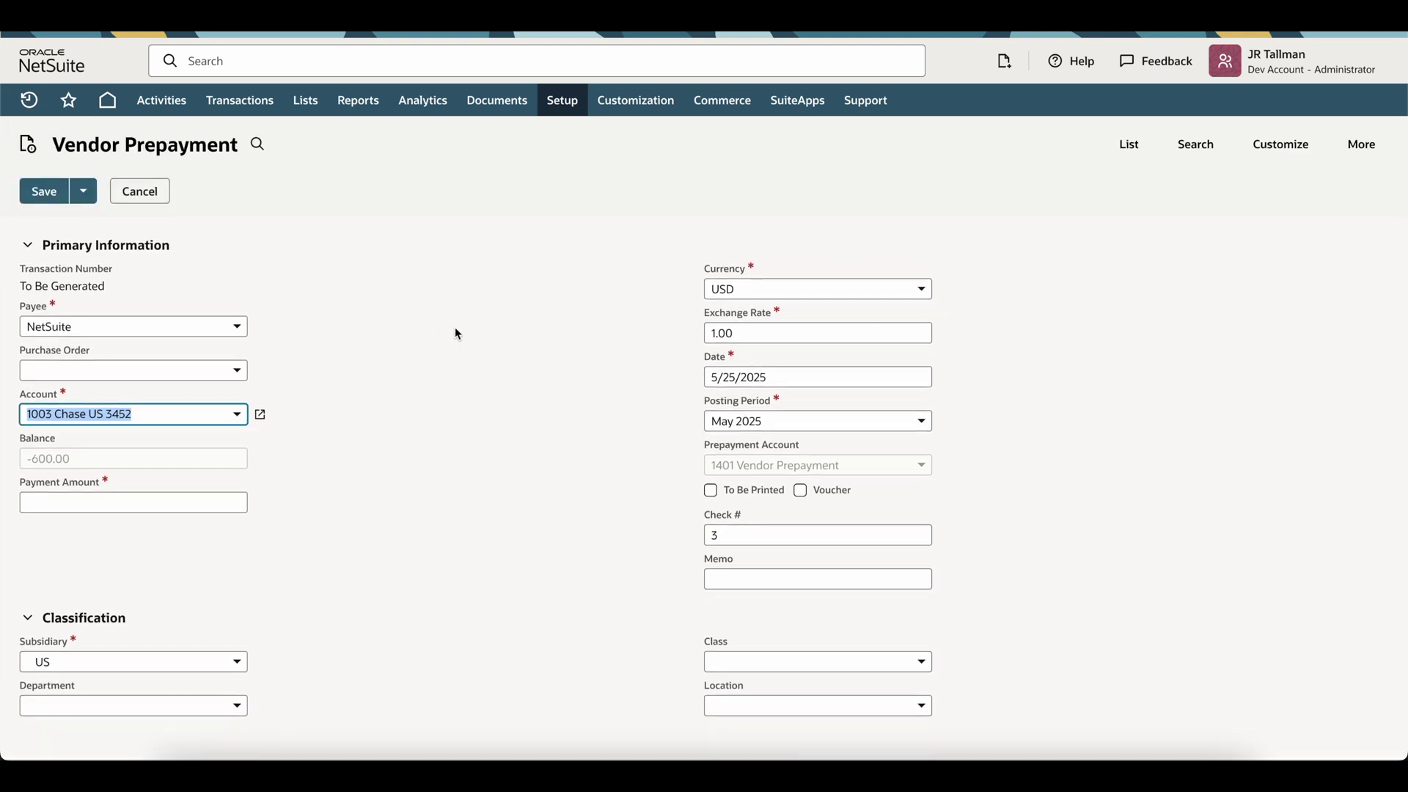
pyautogui.scroll(-2, 457, 334)
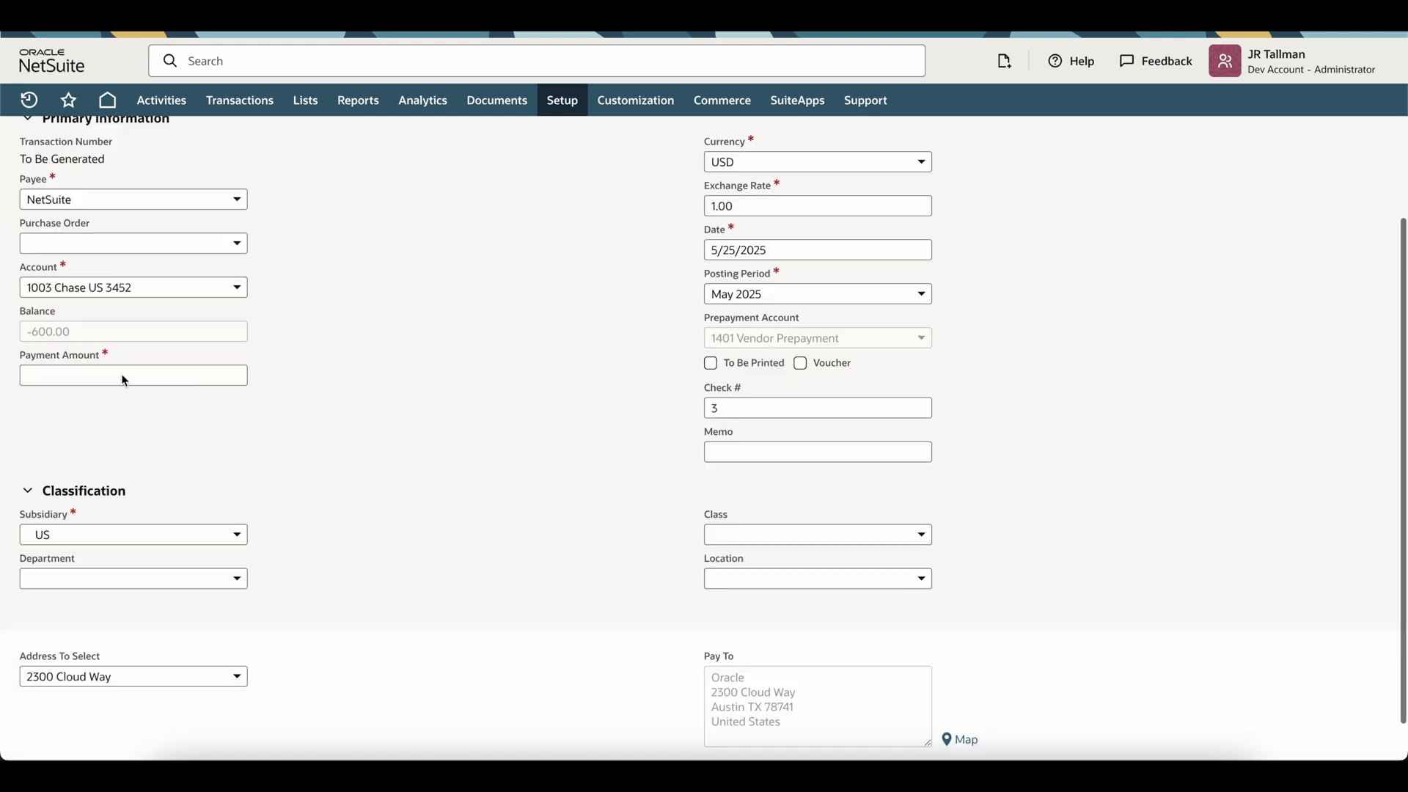
pyautogui.click(59, 381)
pyautogui.write('150')
pyautogui.click(245, 396)
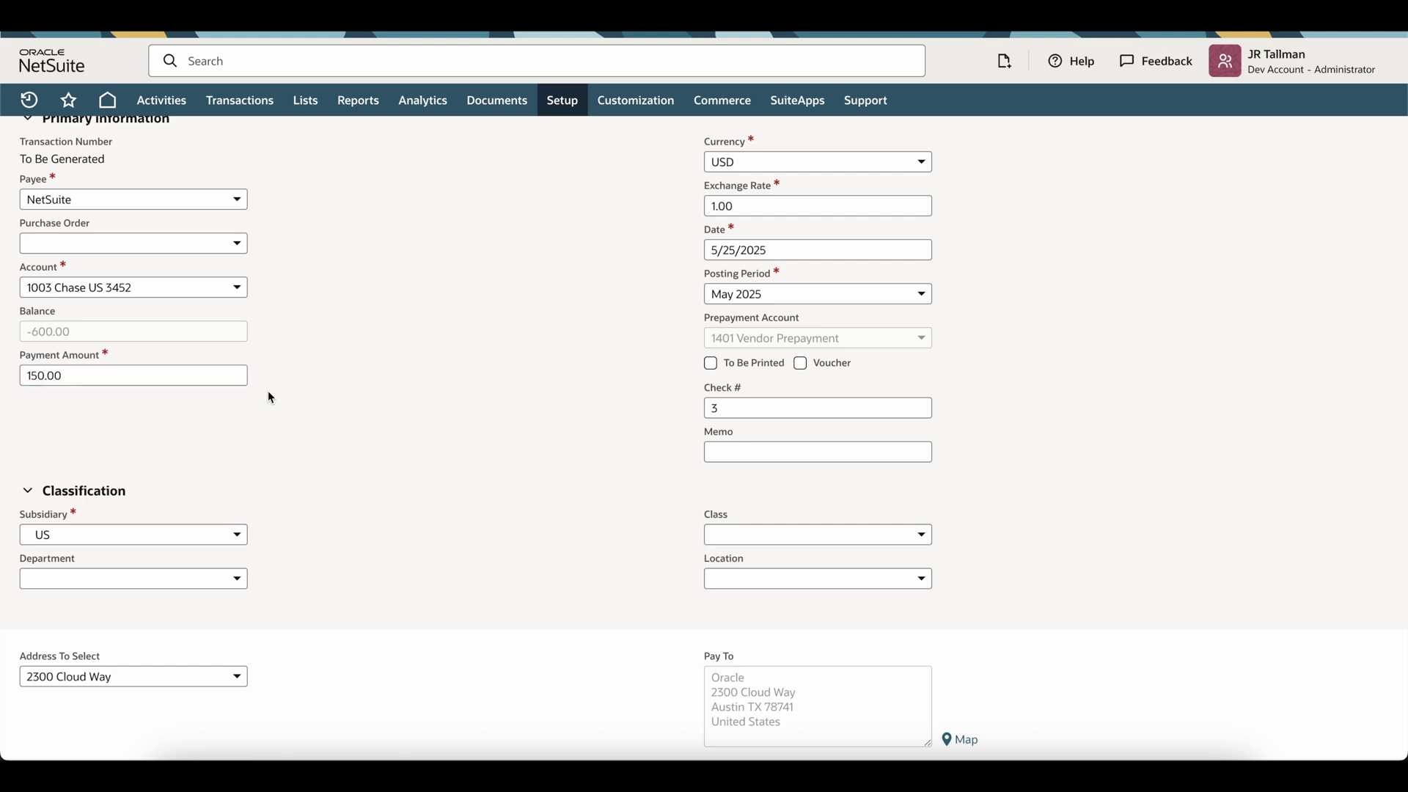
# - Review the date, posting period, prepayment account and remaining form fields, and save the vendor prepayment
pyautogui.scroll(1, 471, 404)
pyautogui.scroll(1, 473, 409)
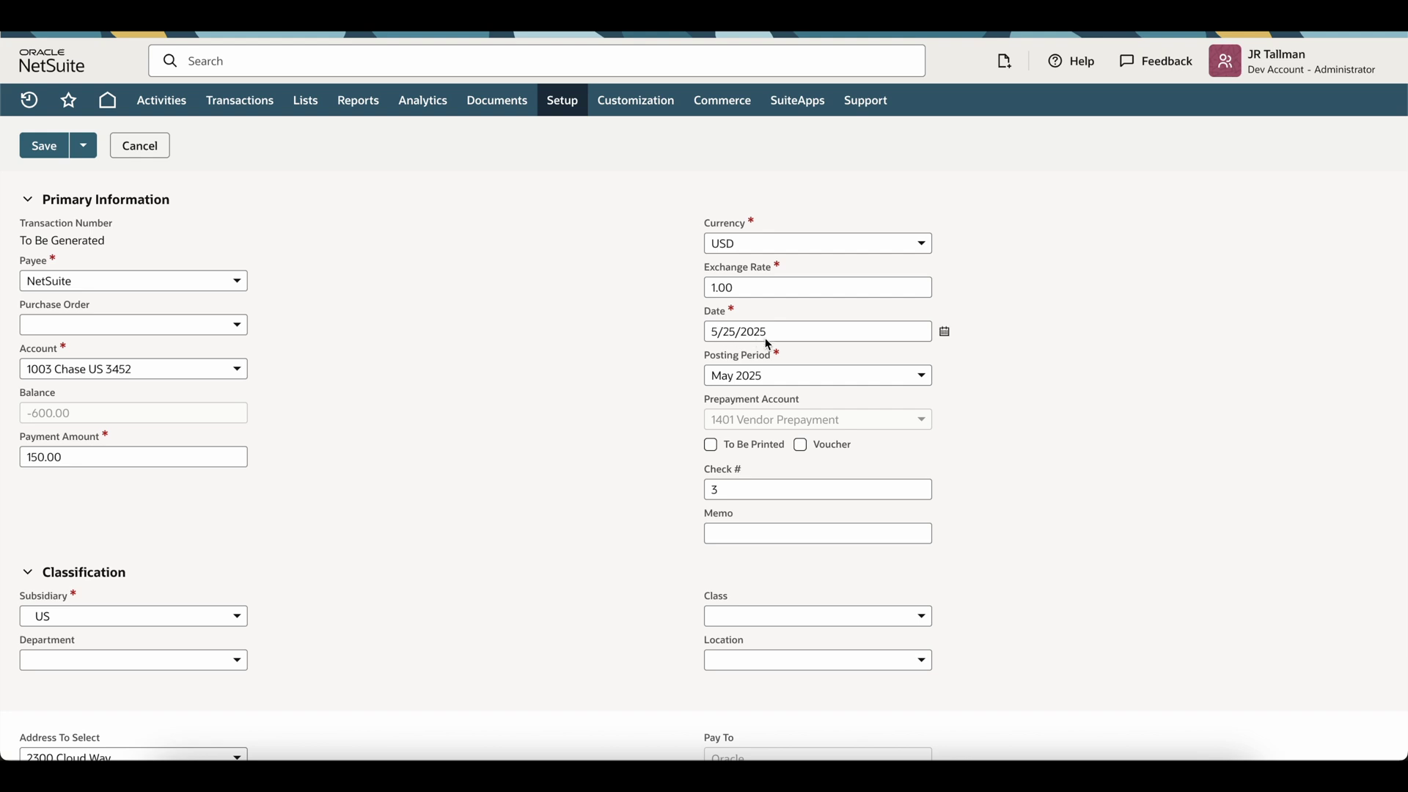
pyautogui.moveTo(802, 381); pyautogui.dragTo(711, 316)
pyautogui.scroll(-2, 820, 390)
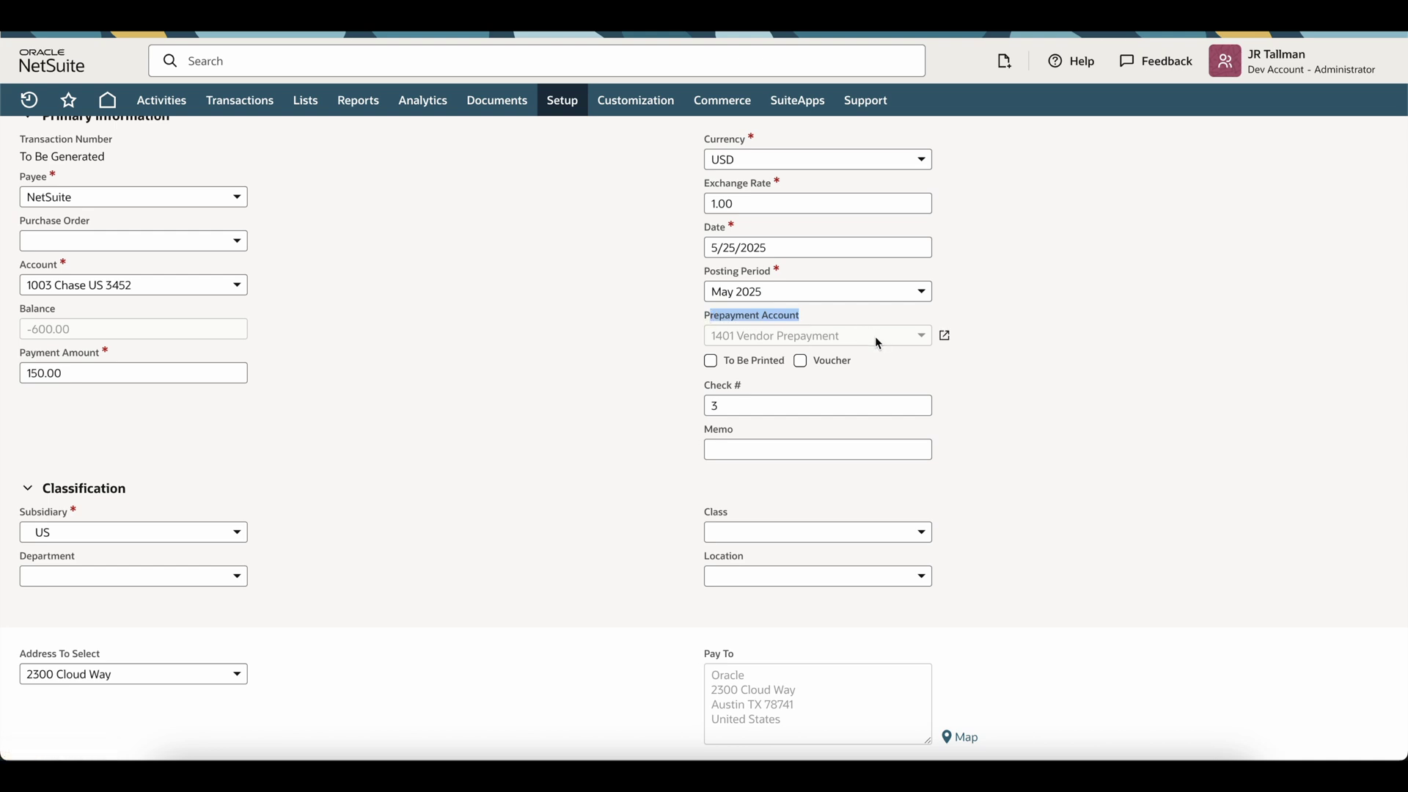
pyautogui.scroll(-1, 1021, 289)
pyautogui.click(731, 386)
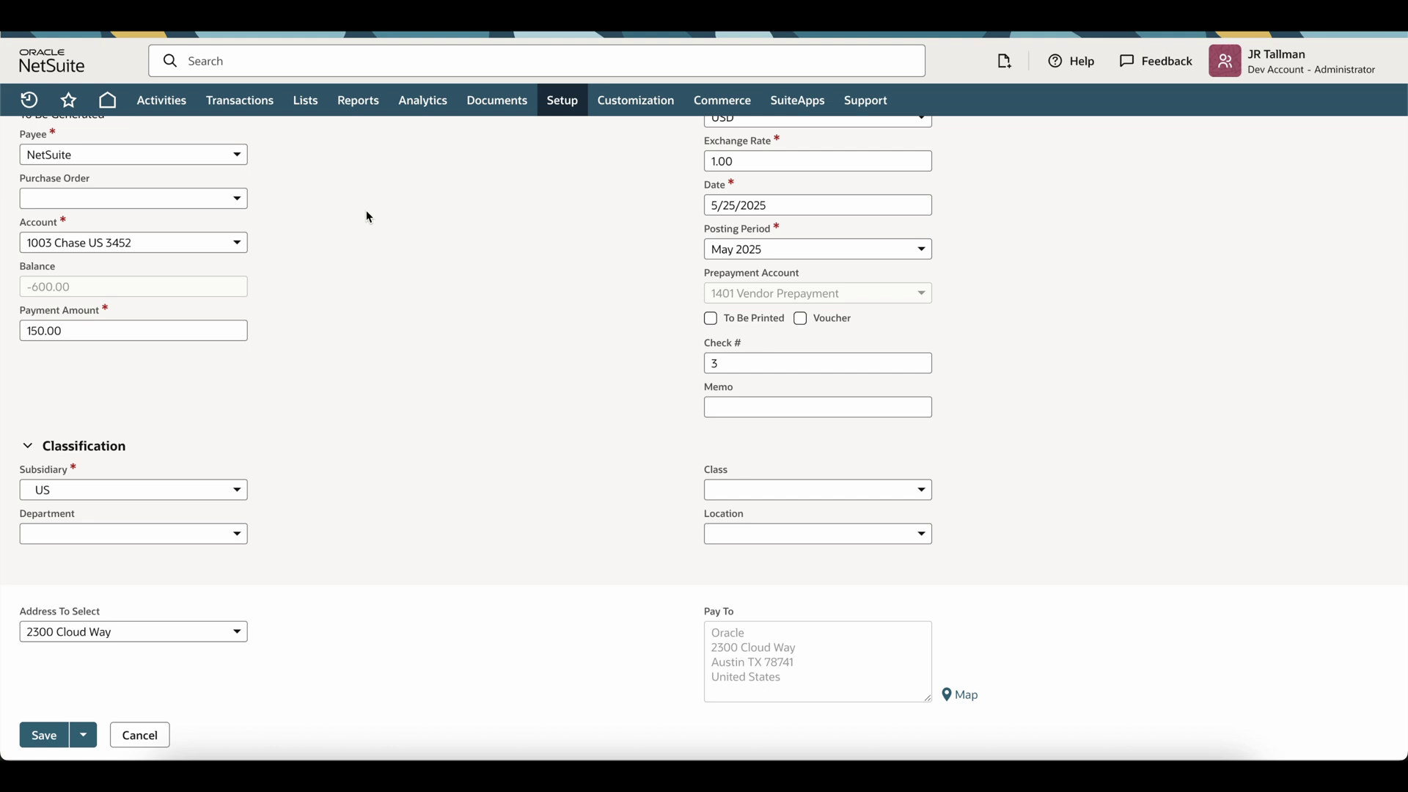
pyautogui.scroll(2, 491, 279)
pyautogui.scroll(-2, 492, 279)
pyautogui.scroll(2, 568, 405)
pyautogui.scroll(-2, 399, 355)
pyautogui.scroll(3, 660, 599)
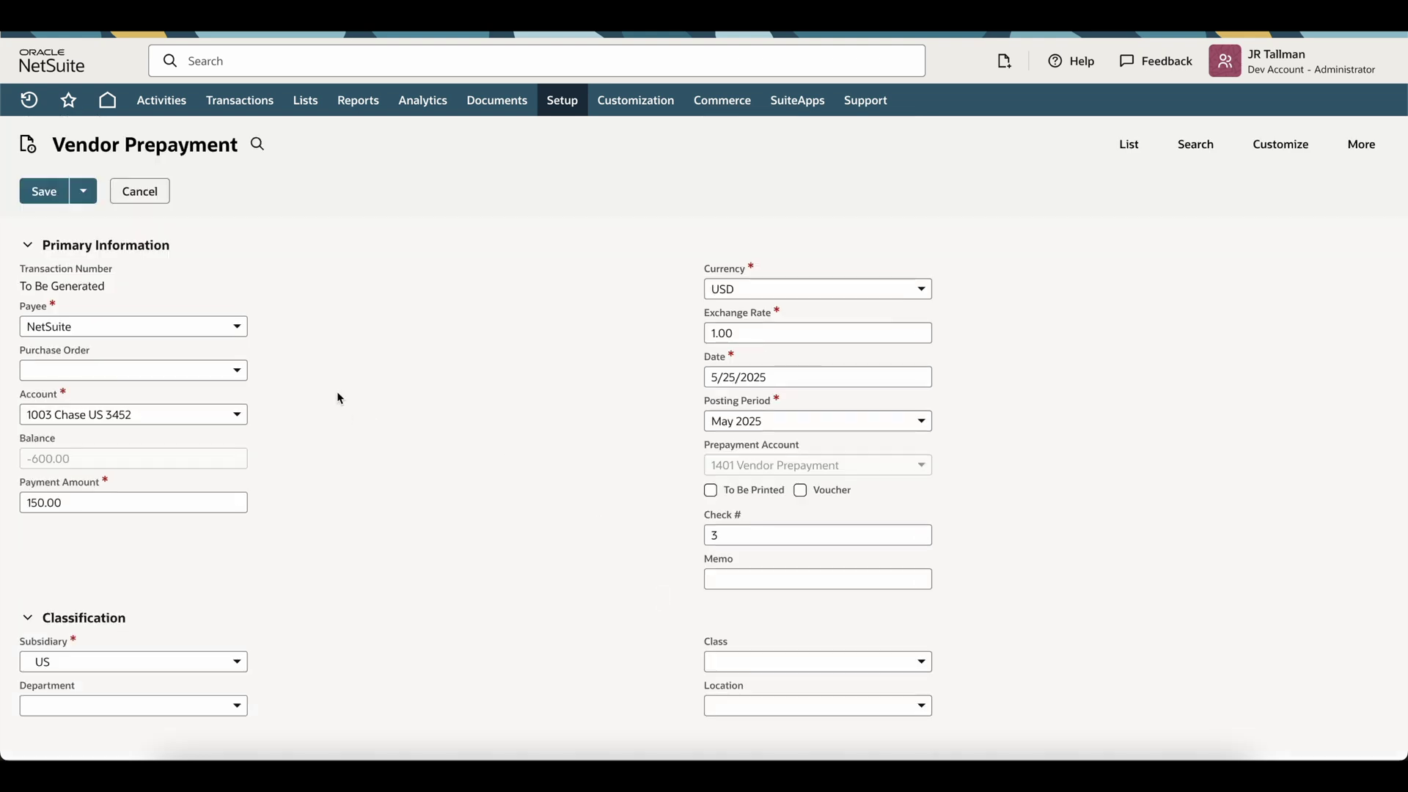
pyautogui.click(44, 192)
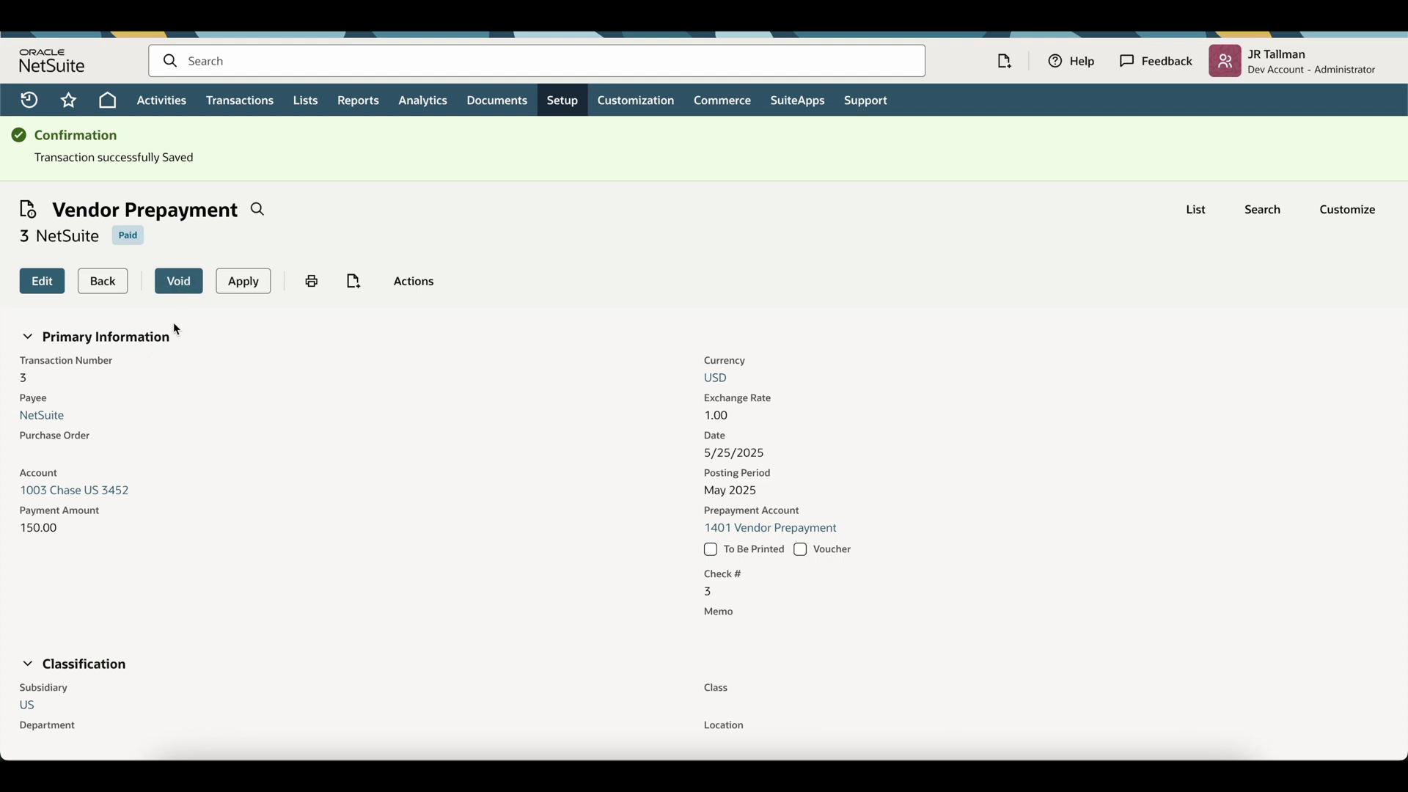
# - View the GL impact of the saved vendor prepayment
pyautogui.moveTo(427, 292)
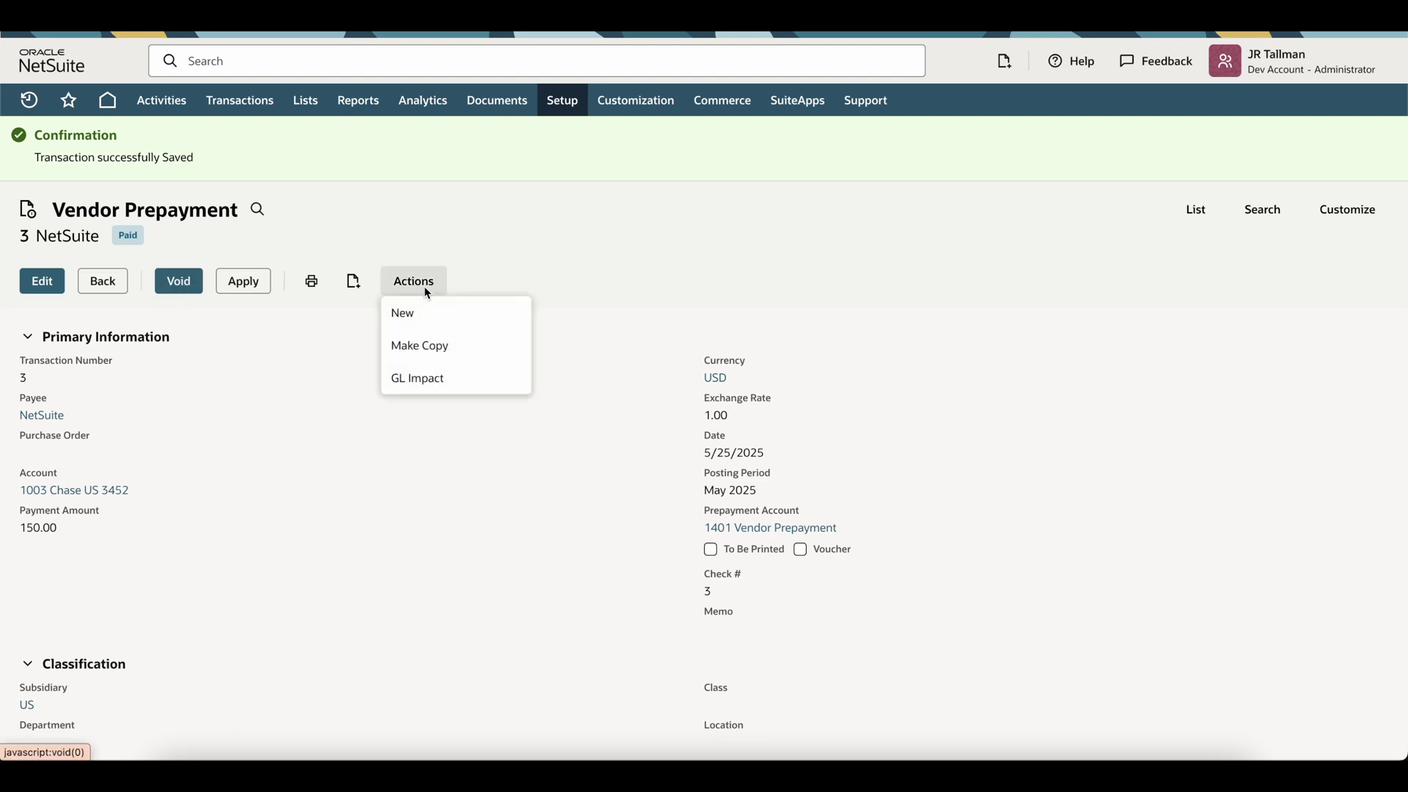
pyautogui.click(412, 377)
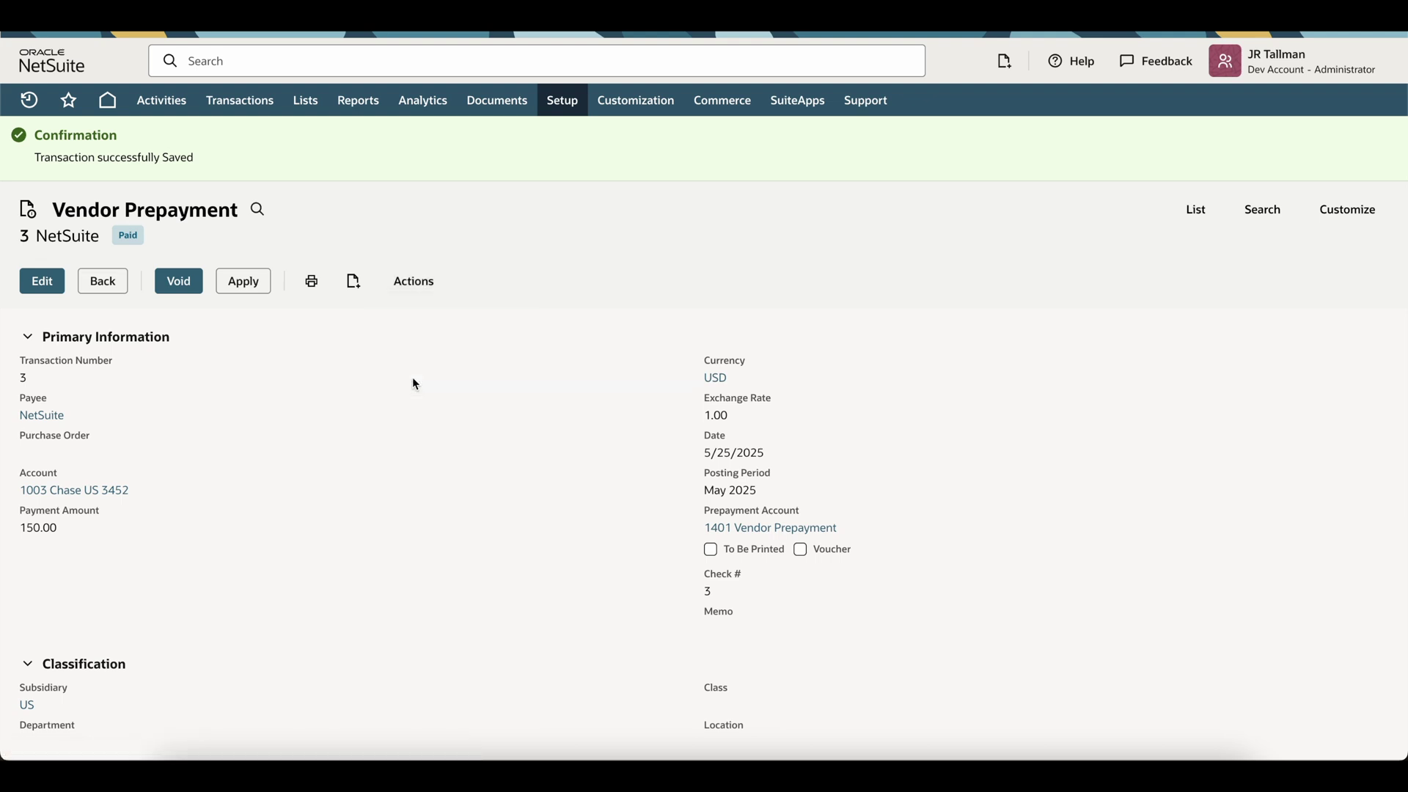
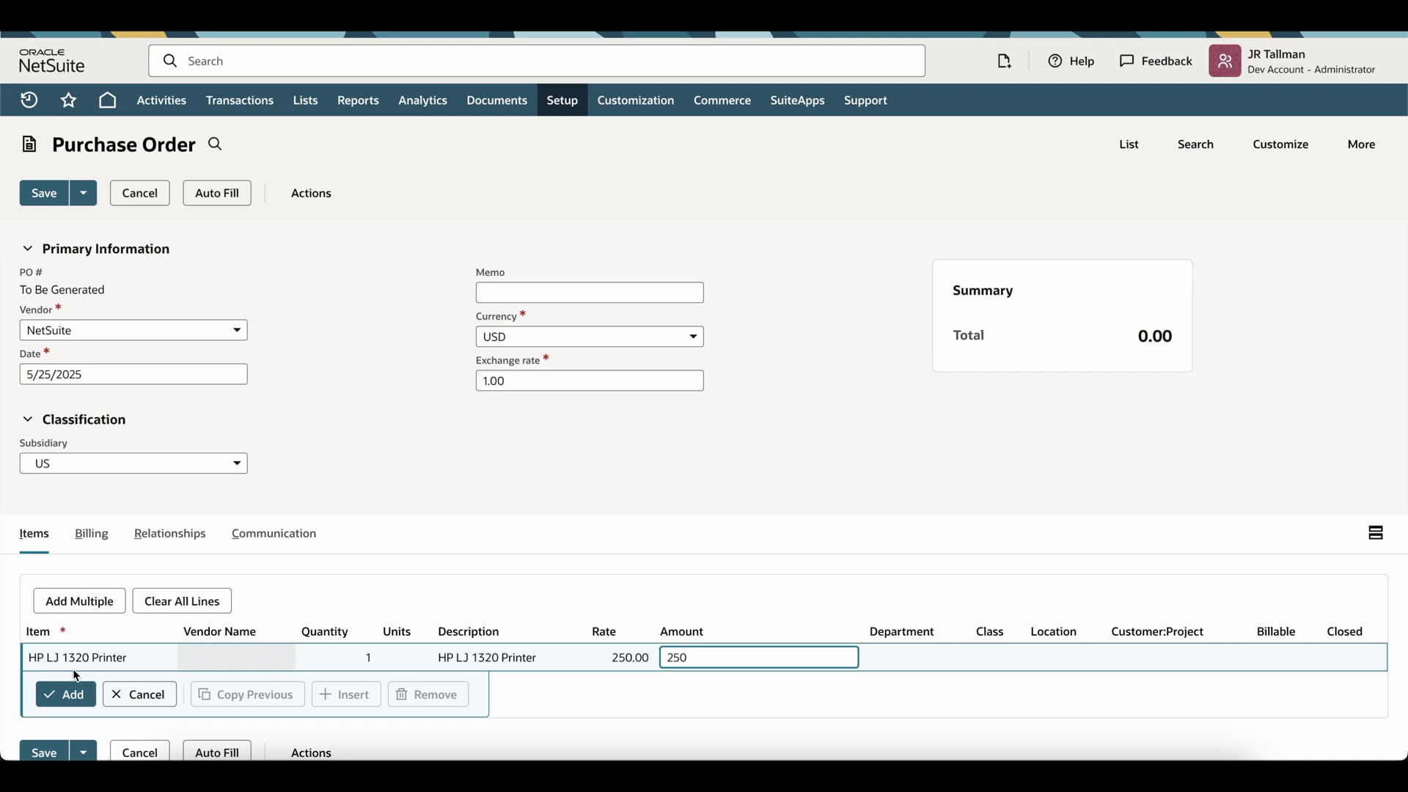
# - Add the HP LJ 1320 Printer line with amount 250 to the NetSuite purchase order and save the order
pyautogui.click(70, 694)
pyautogui.click(45, 196)
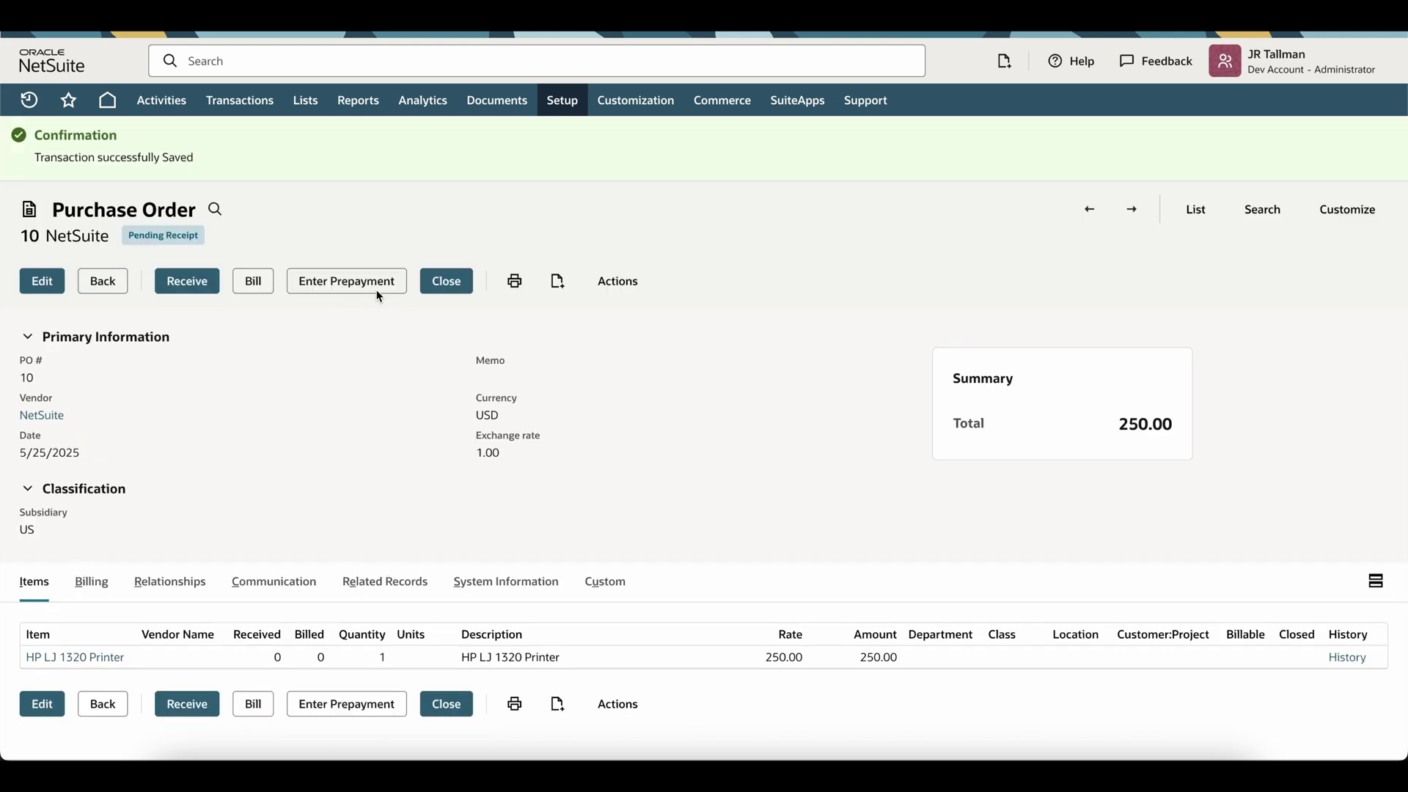
# - Enter a 250.00 vendor prepayment from the purchase order, paid from the Chase US bank account, and save it
pyautogui.click(330, 291)
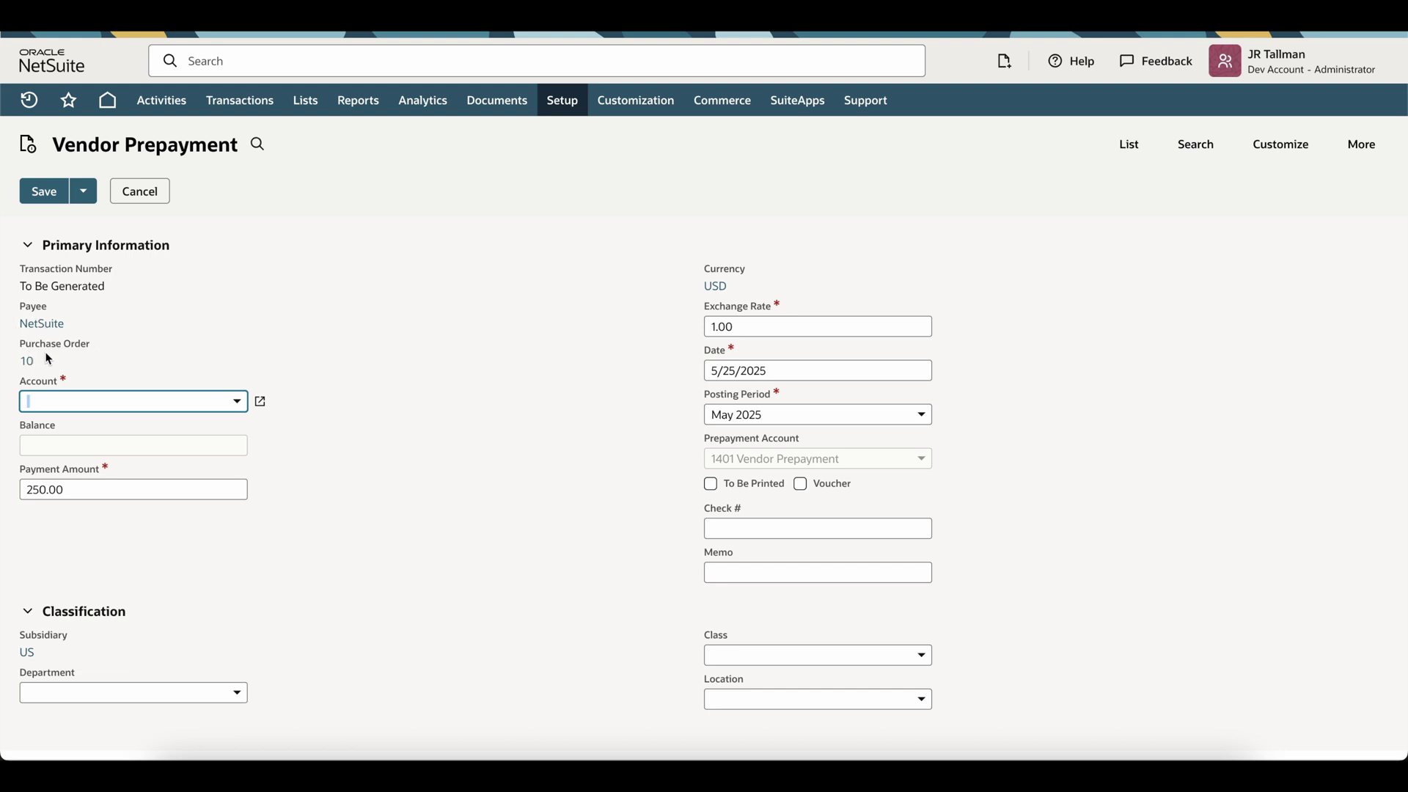
pyautogui.scroll(-2, 182, 349)
pyautogui.click(139, 275)
pyautogui.click(117, 330)
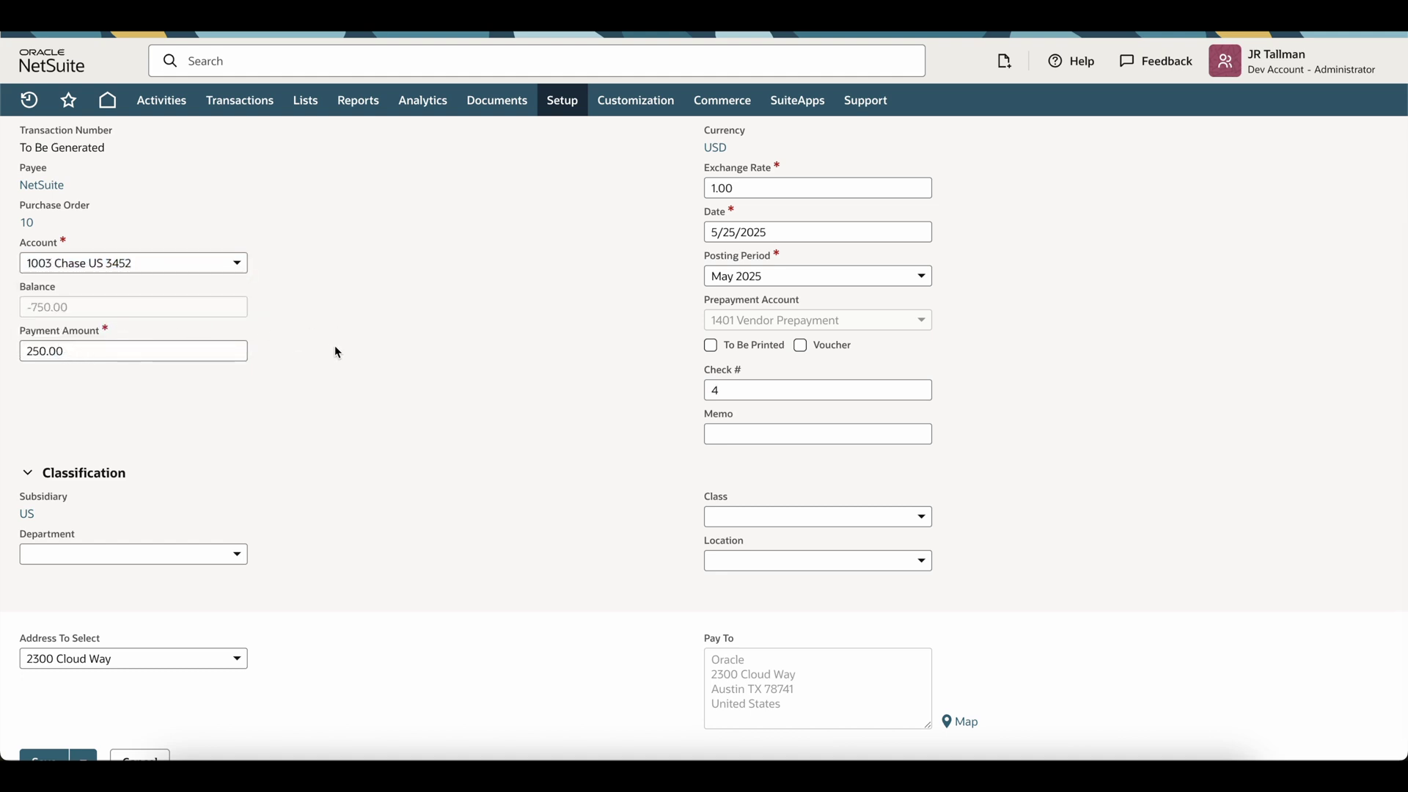
pyautogui.scroll(-1, 327, 421)
pyautogui.scroll(3, 327, 426)
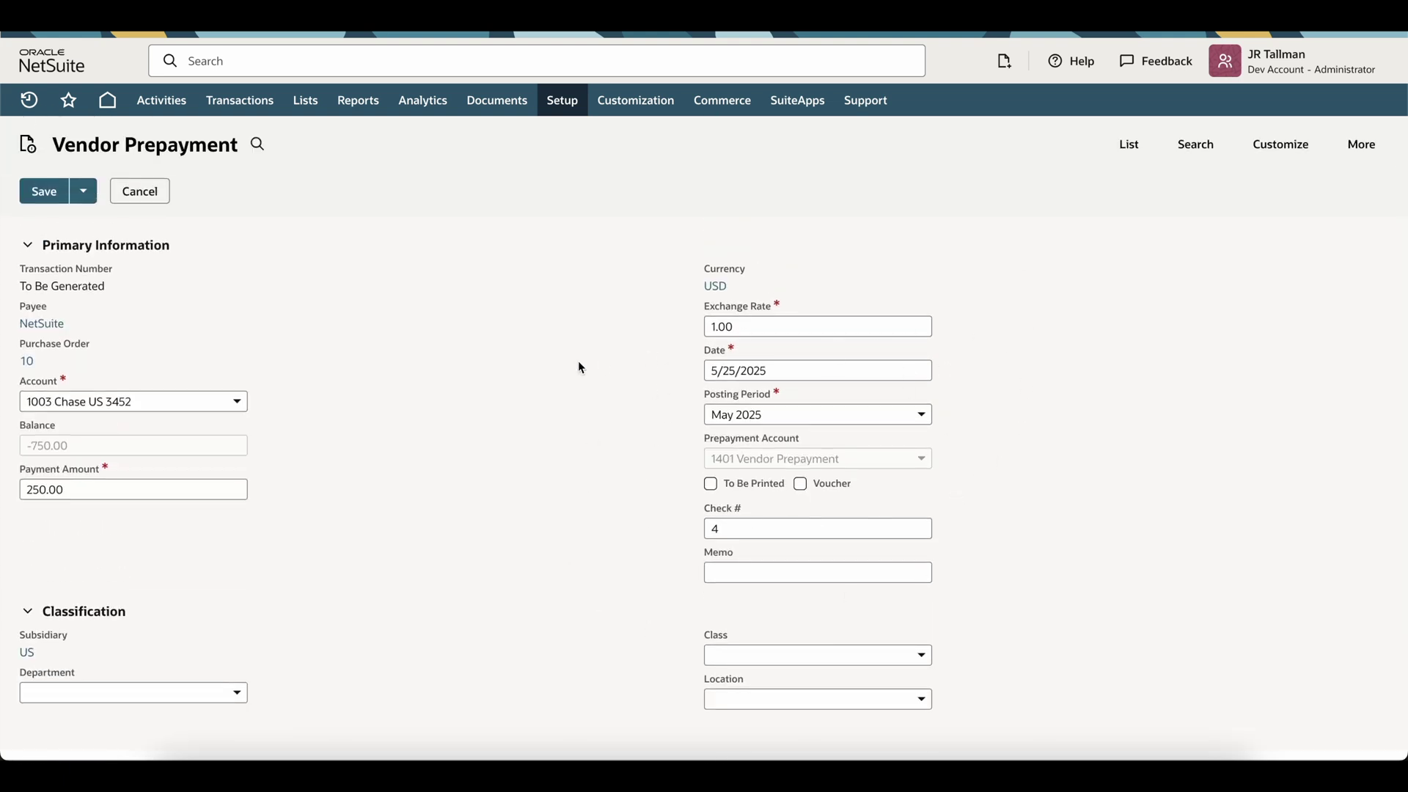
pyautogui.click(45, 192)
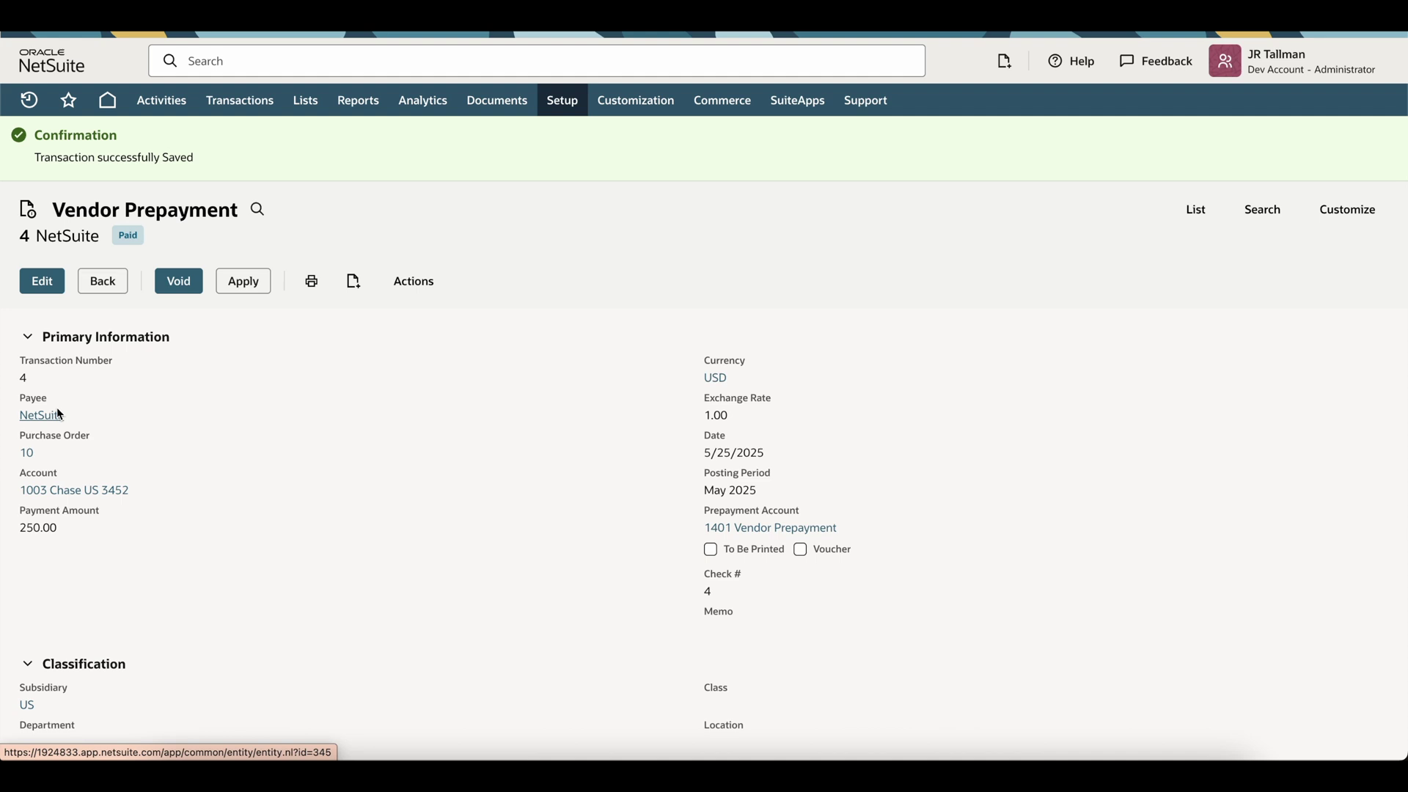
# - Start a new vendor bill with NetSuite as the vendor
pyautogui.moveTo(256, 106)
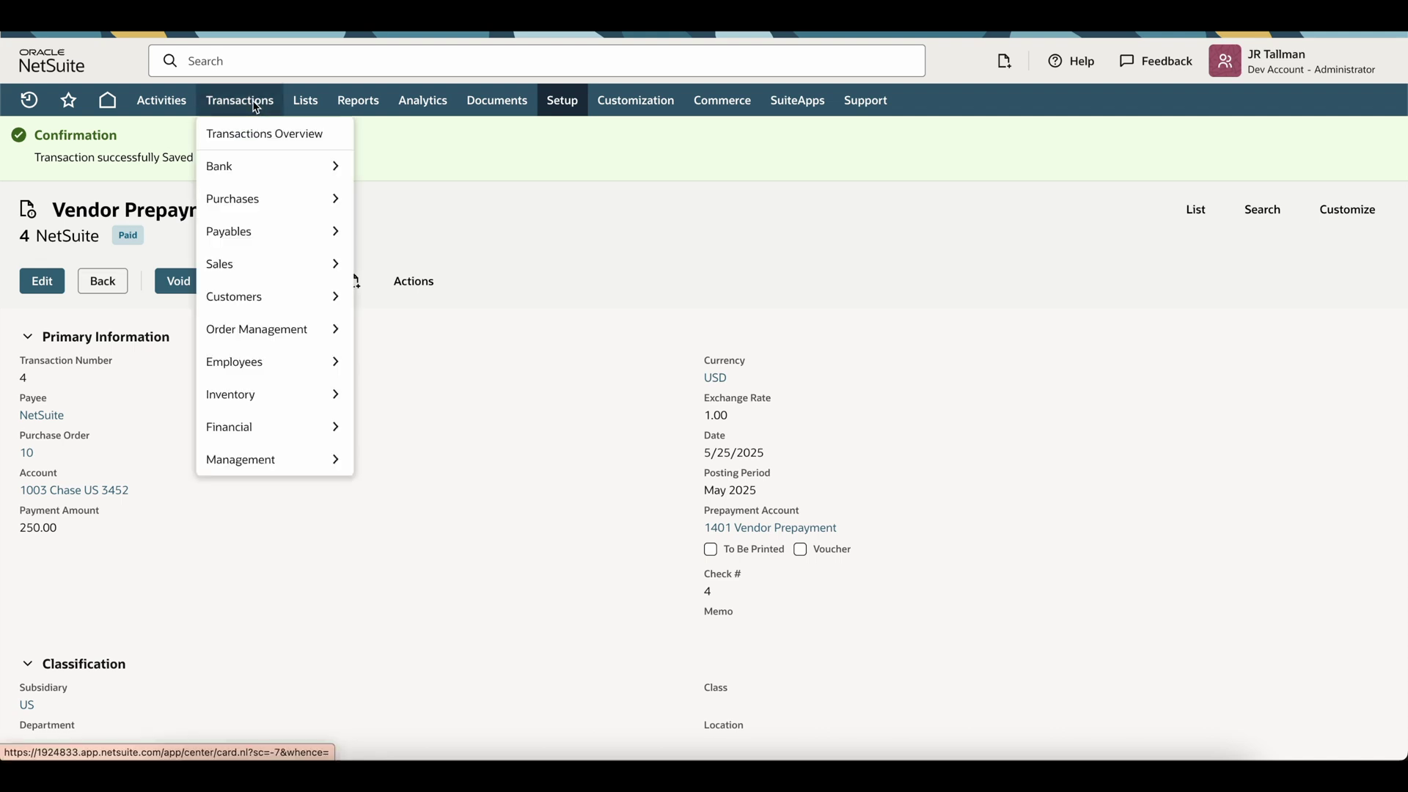
pyautogui.moveTo(251, 234)
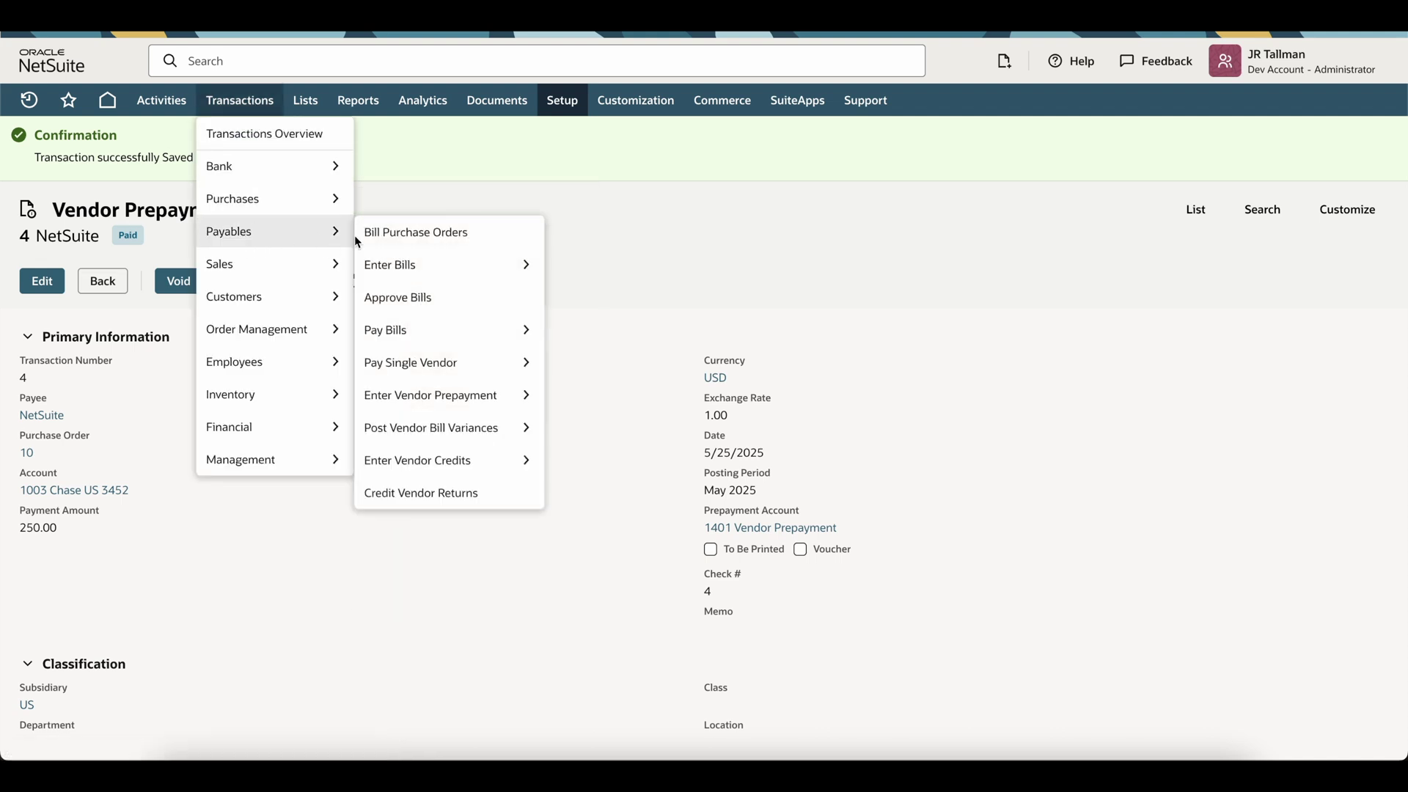
pyautogui.click(431, 266)
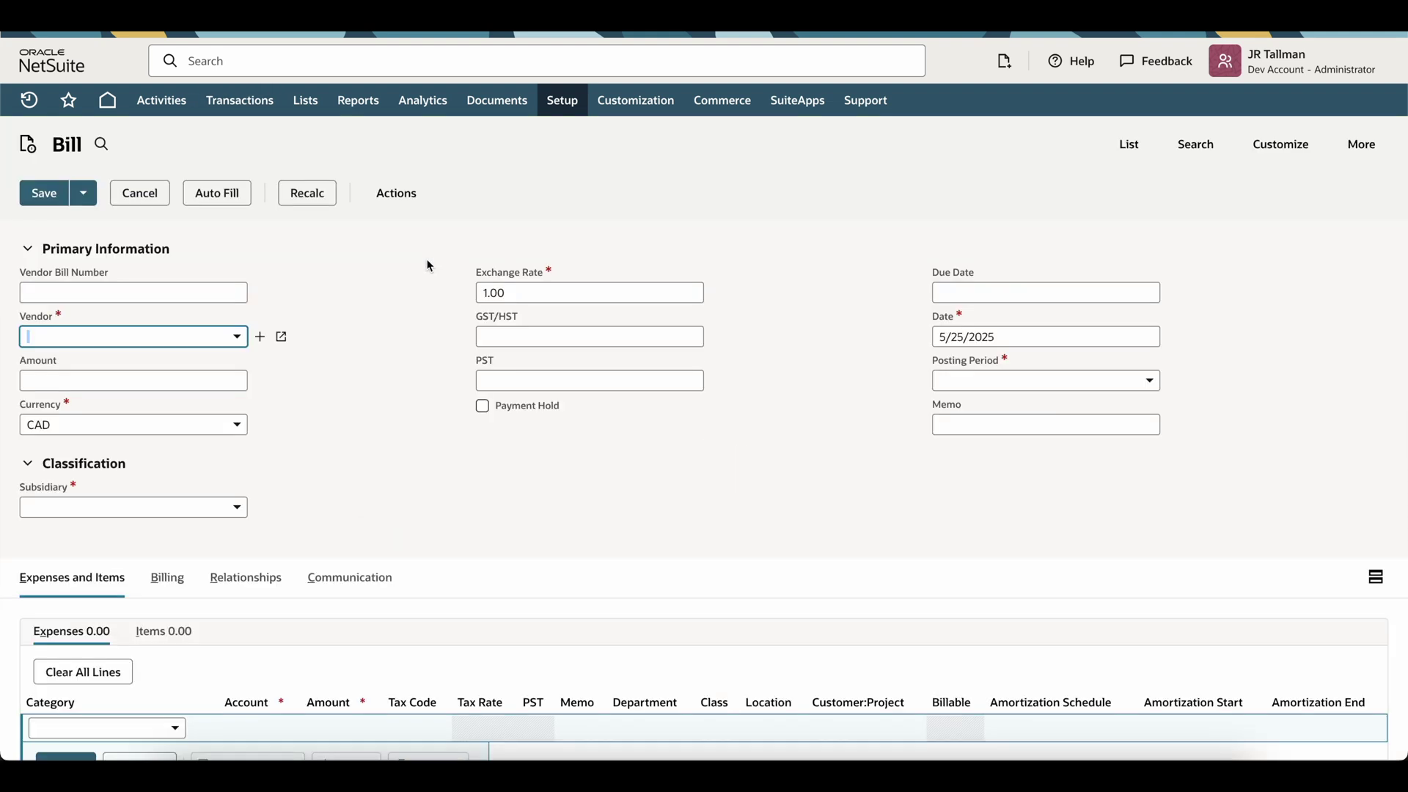
pyautogui.click(198, 340)
pyautogui.click(220, 355)
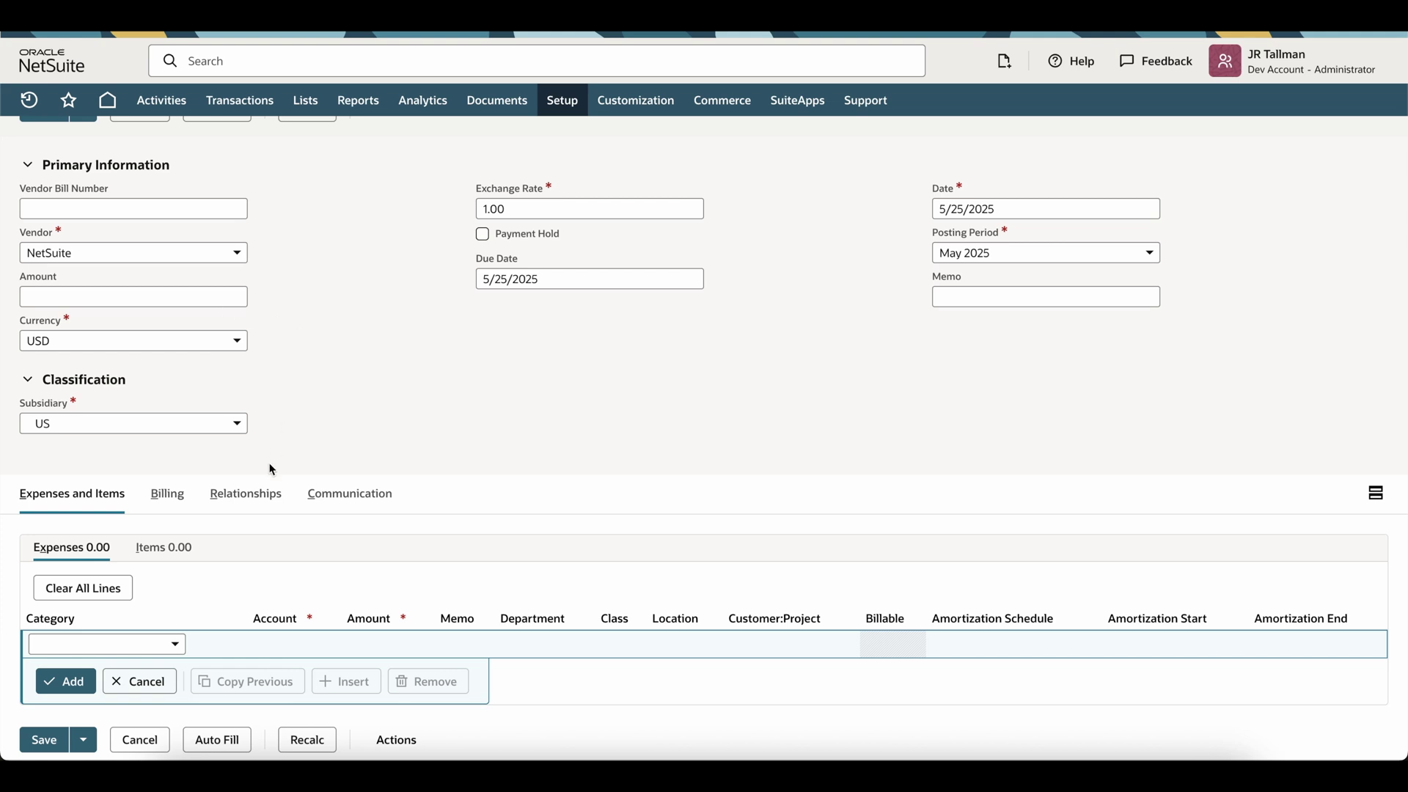
# - Add an expense line of 100 on the 6001 Rent account and save the bill
pyautogui.click(283, 641)
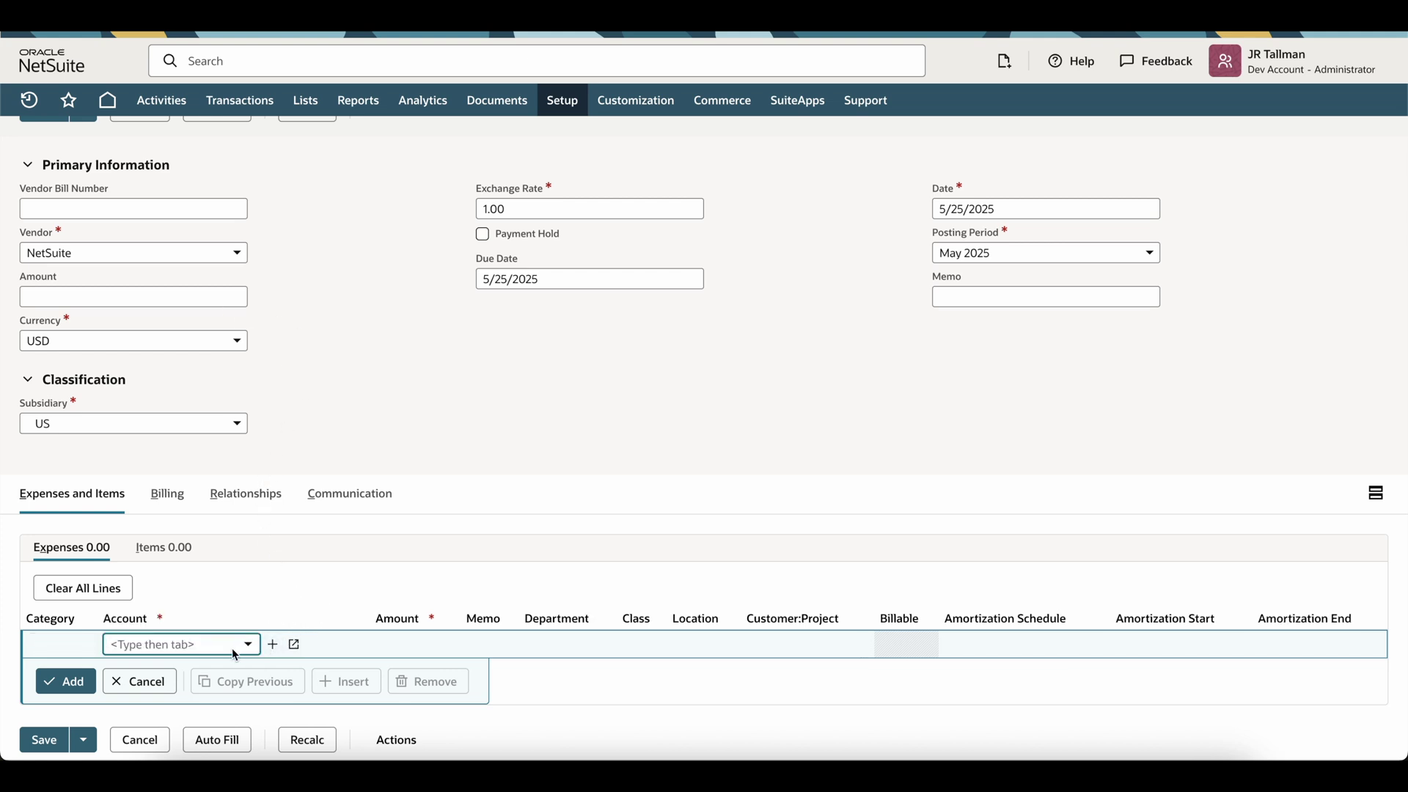
pyautogui.write('6001')
pyautogui.press('Tab')
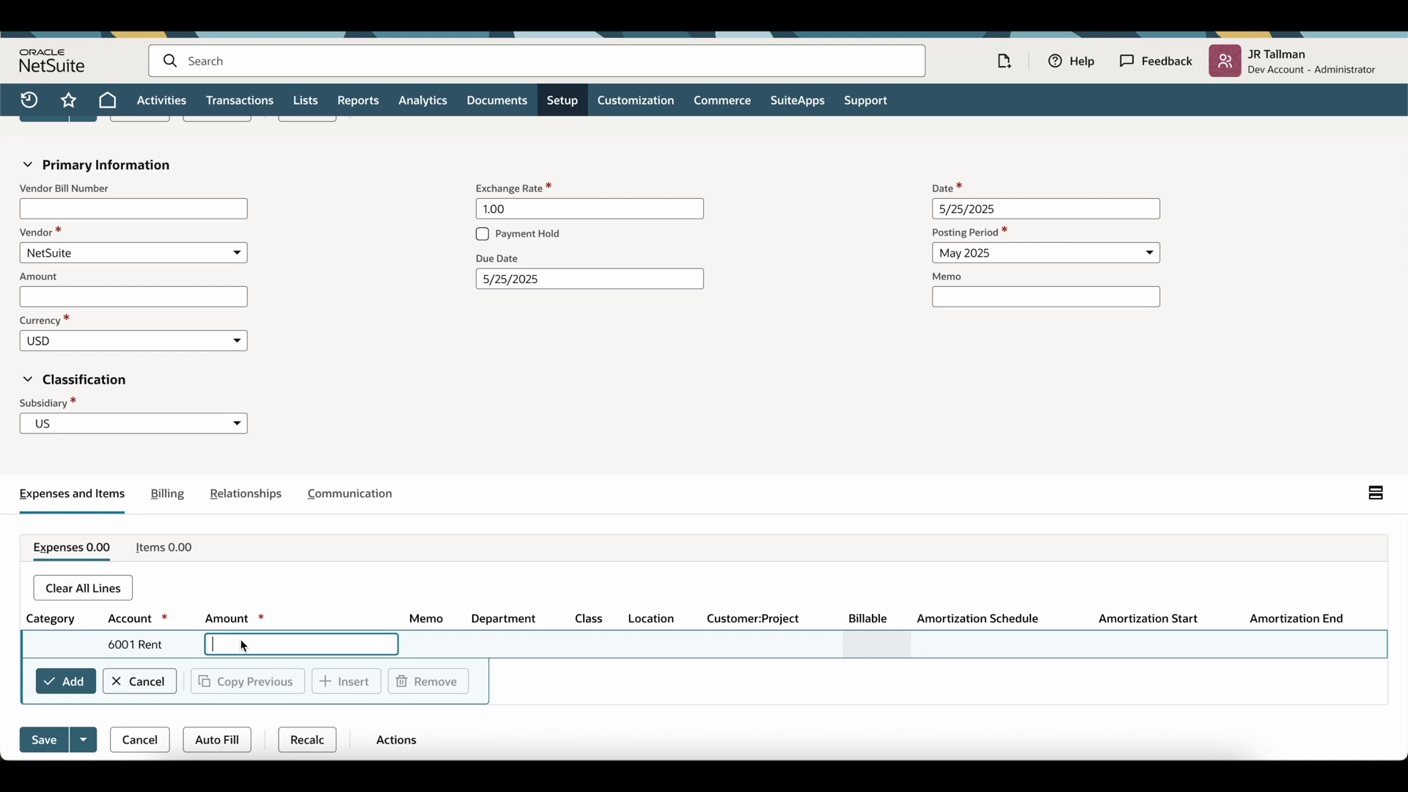
pyautogui.write('100')
pyautogui.press('Tab')
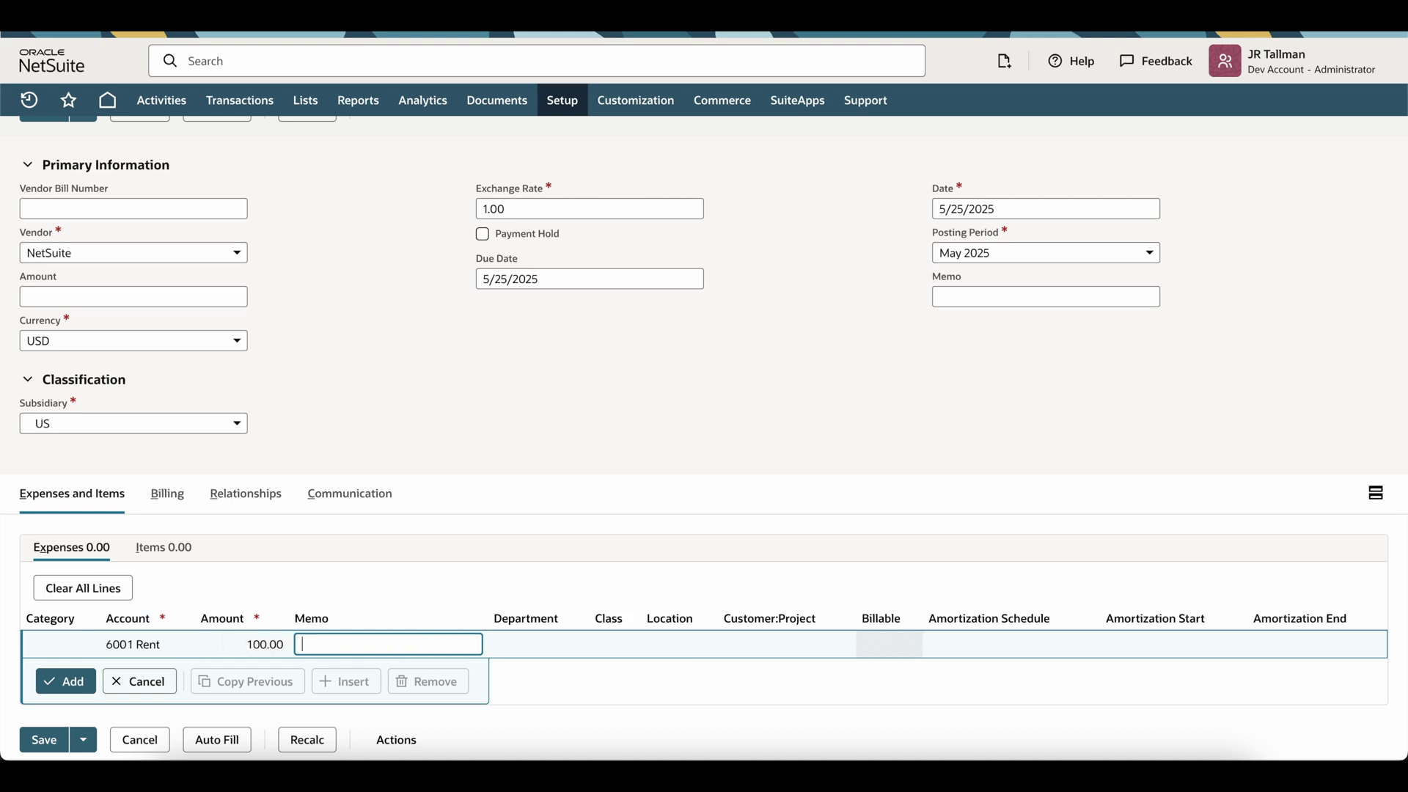
pyautogui.click(64, 682)
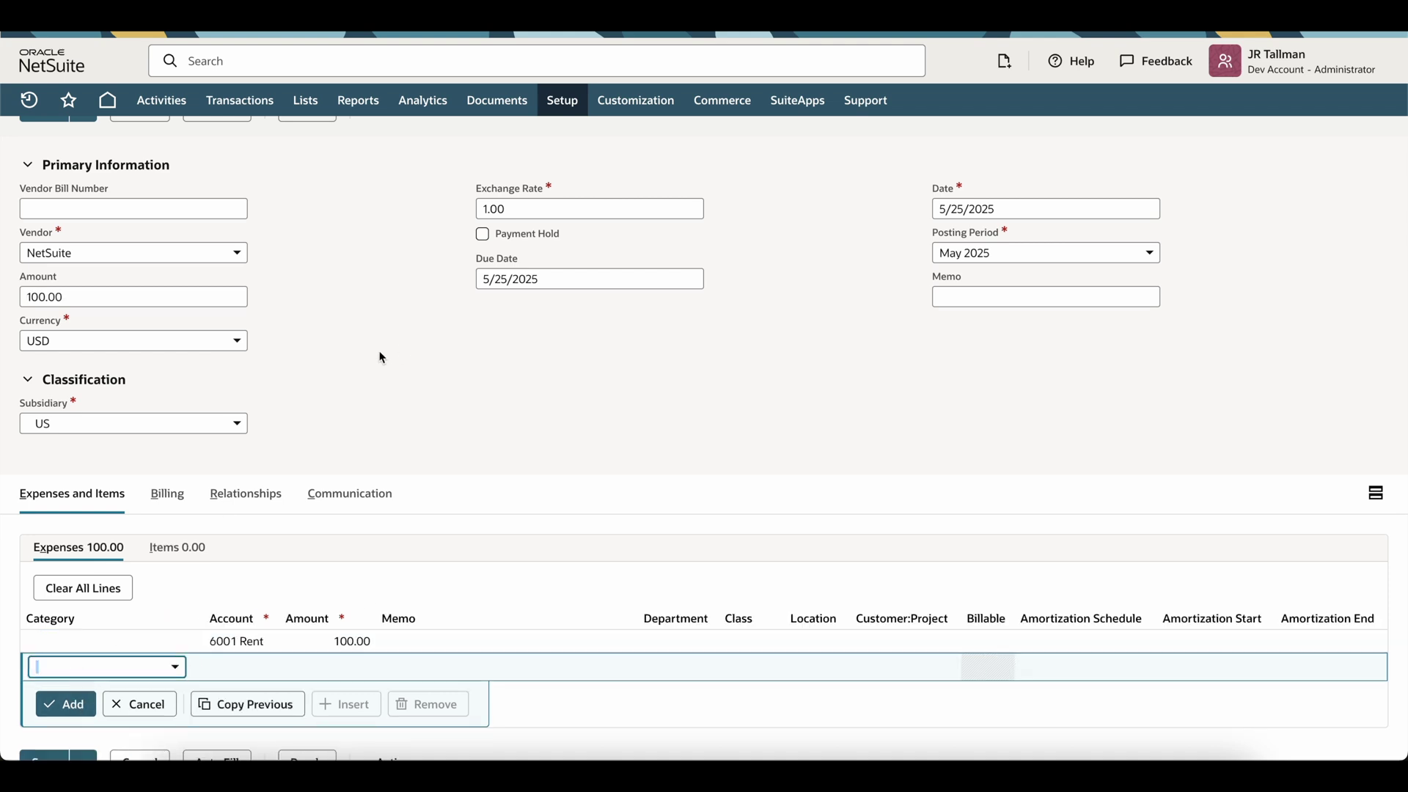
pyautogui.scroll(1, 381, 357)
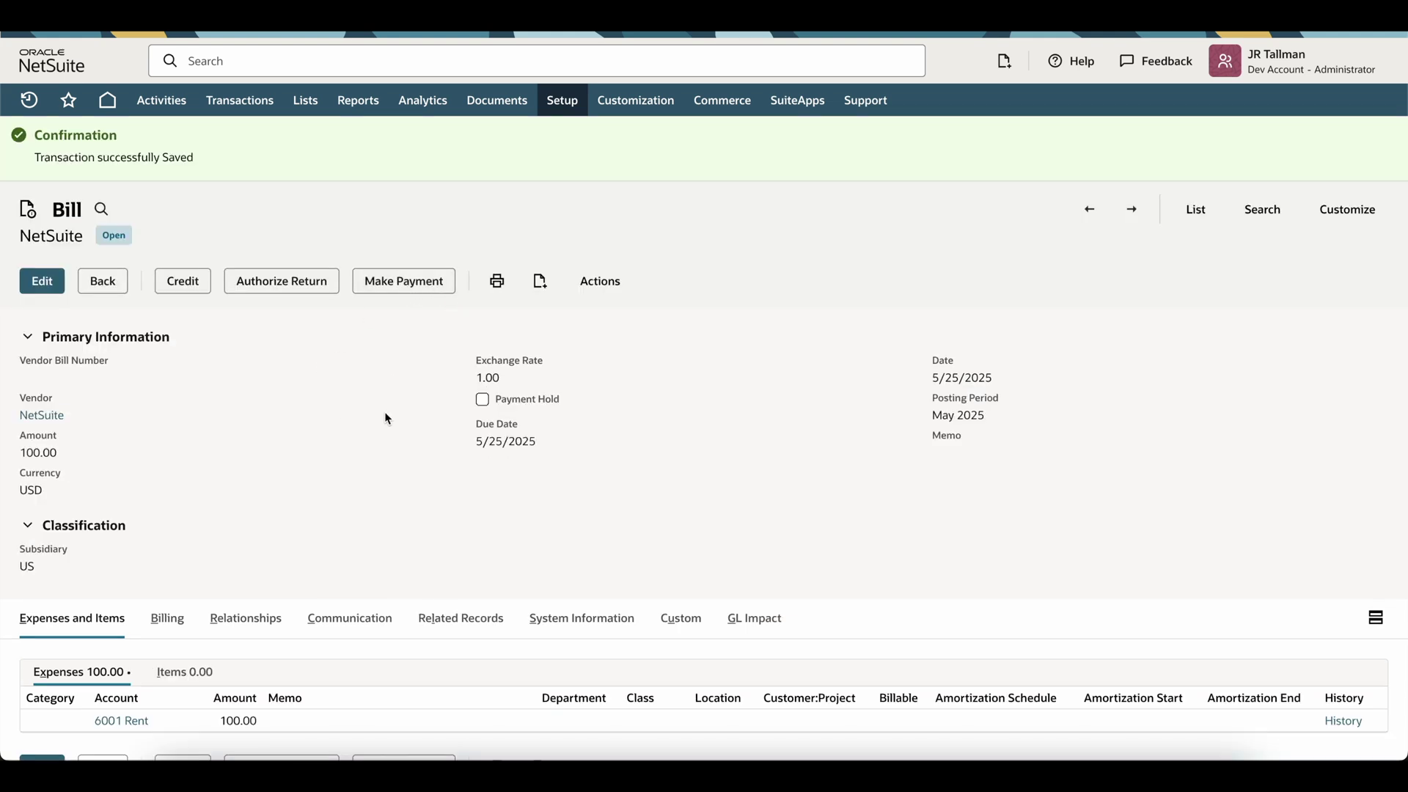
# - Open the payment form for the saved bill and check which transactions are listed to apply
pyautogui.click(421, 287)
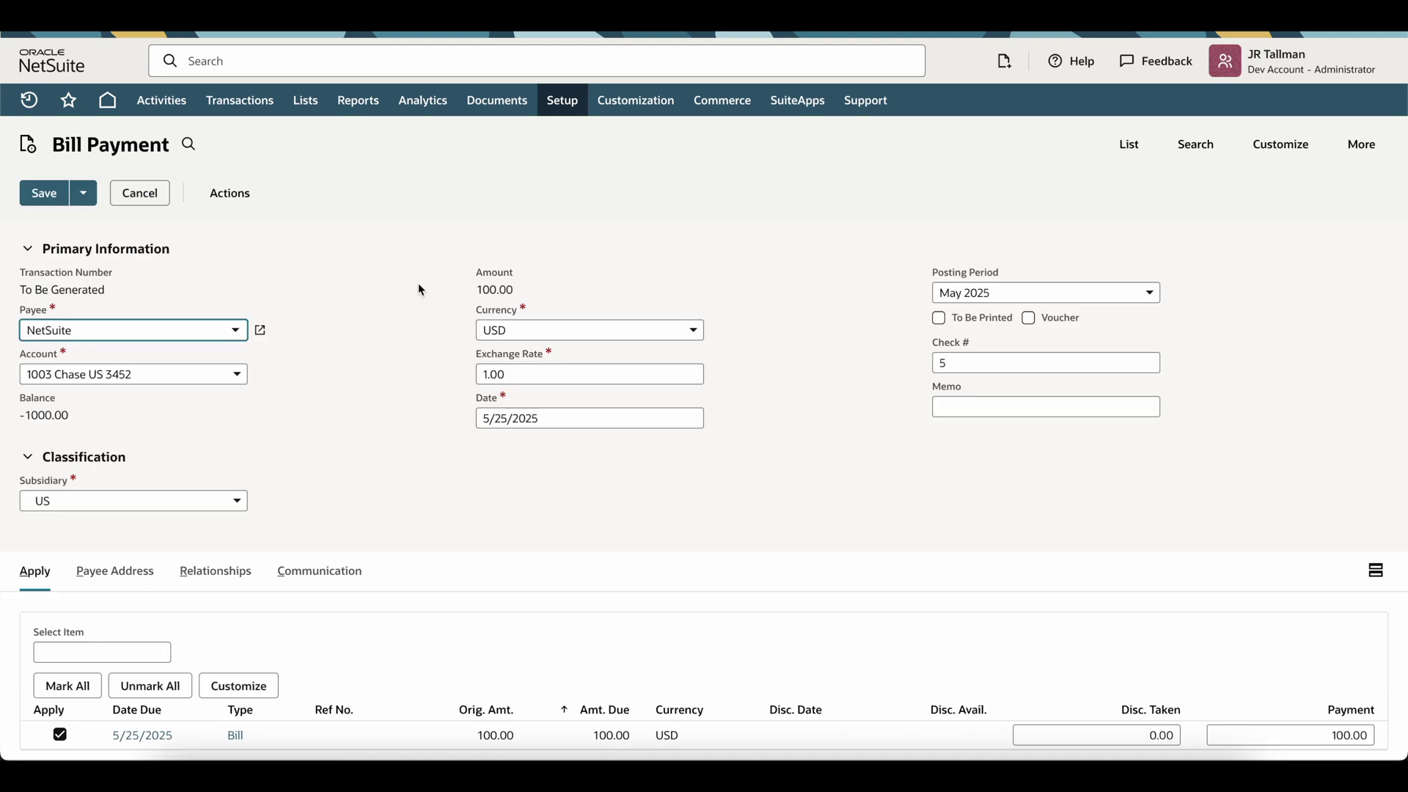
pyautogui.scroll(-1, 394, 343)
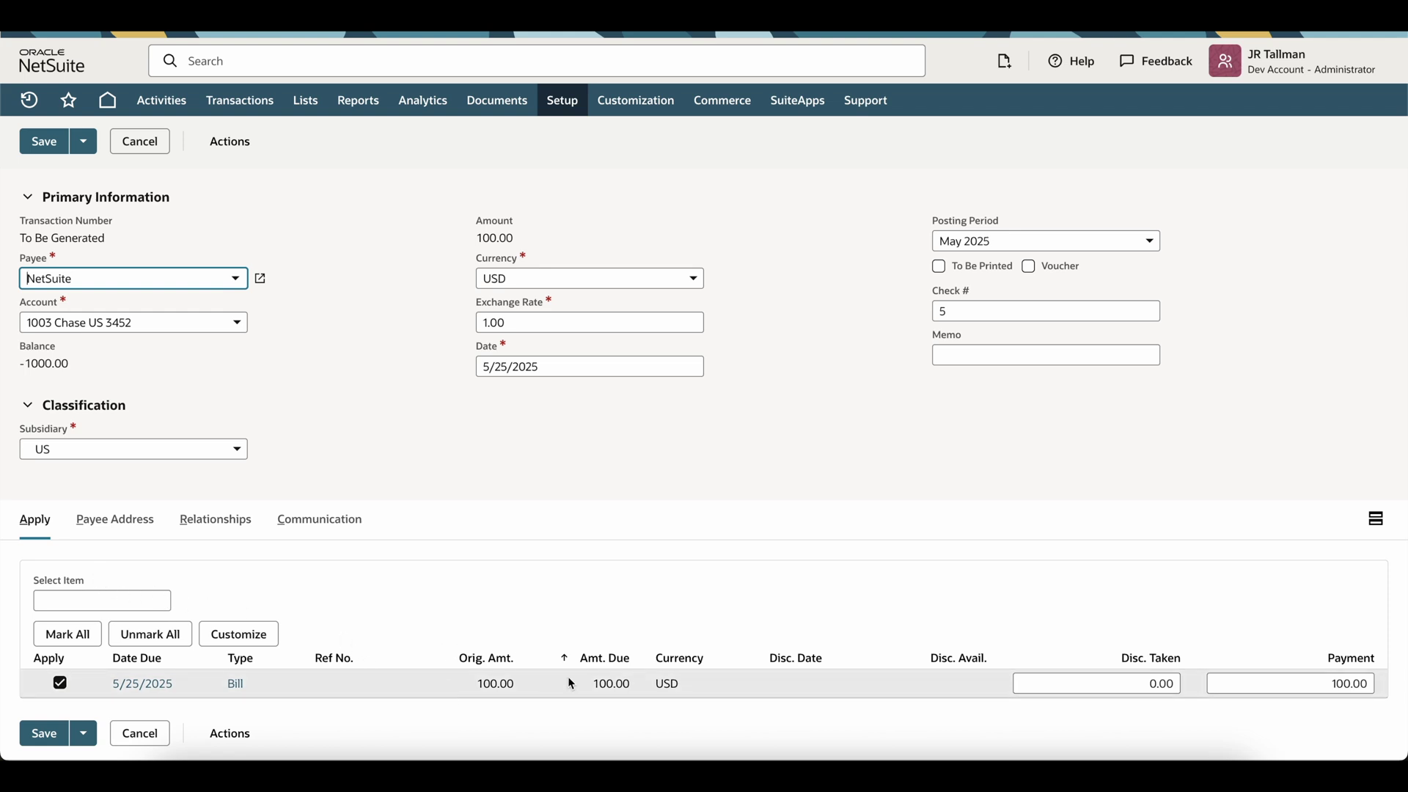
pyautogui.click(411, 428)
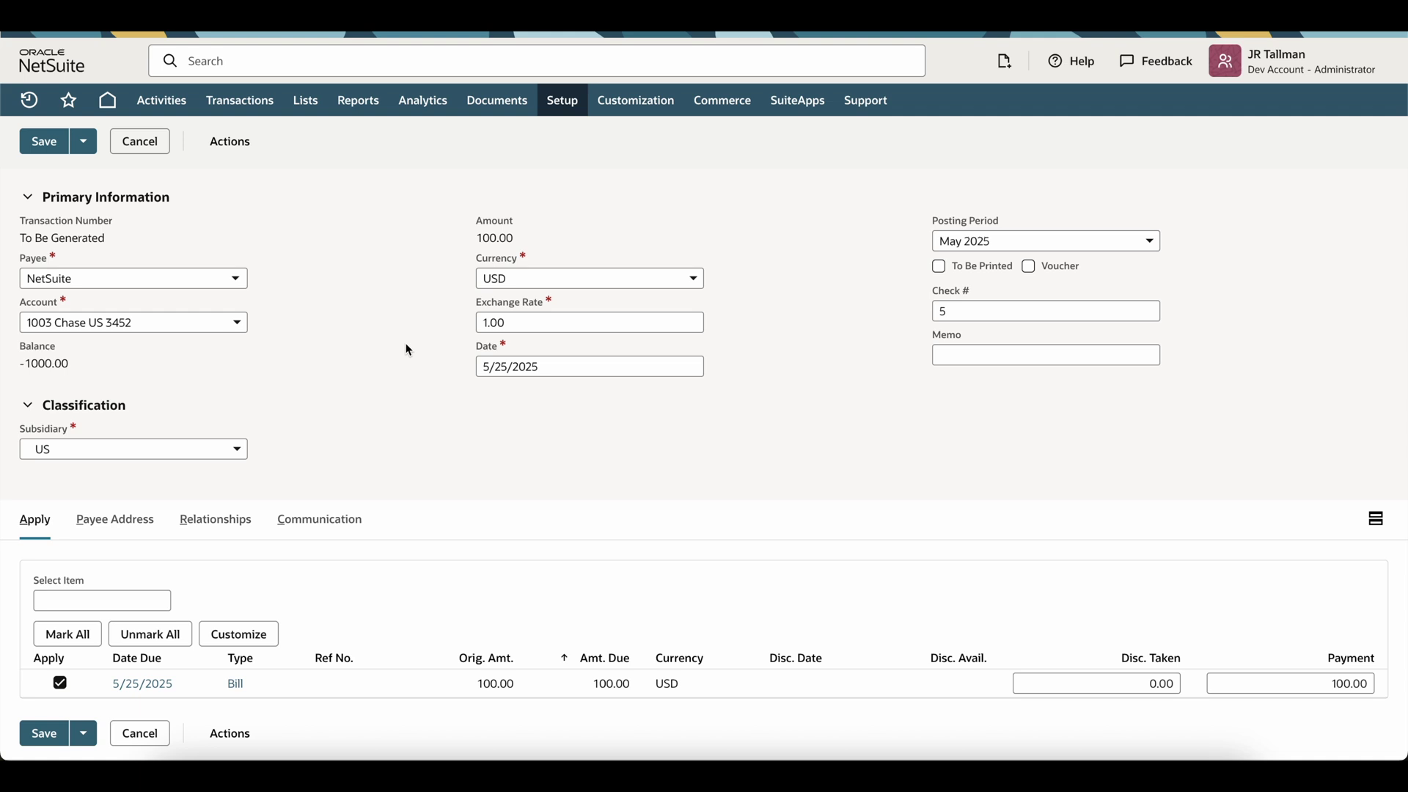
# - Leave the bill payment unsaved, list the vendor prepayments, and open NetSuite's 150.00 prepayment for viewing
pyautogui.moveTo(254, 107)
pyautogui.moveTo(285, 246)
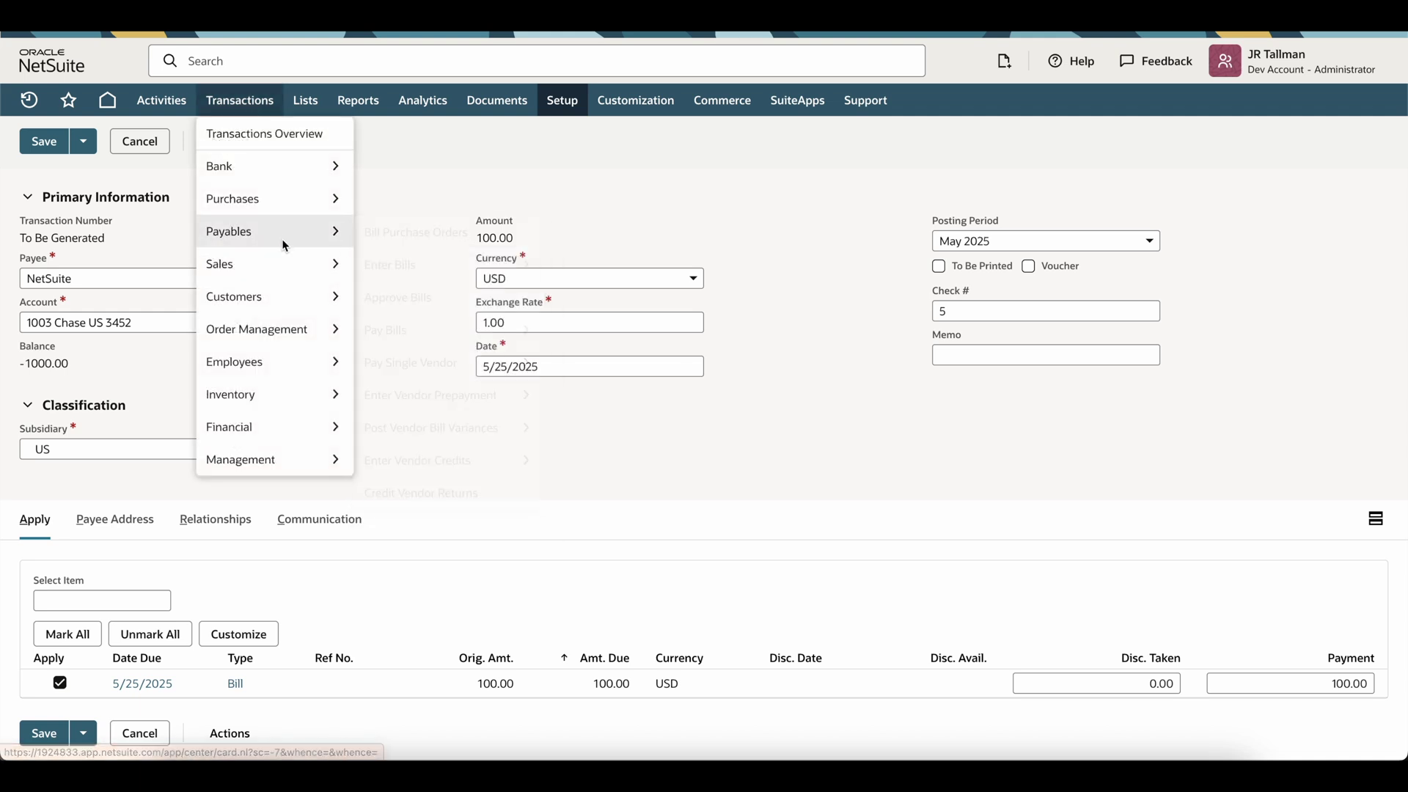
pyautogui.moveTo(530, 395)
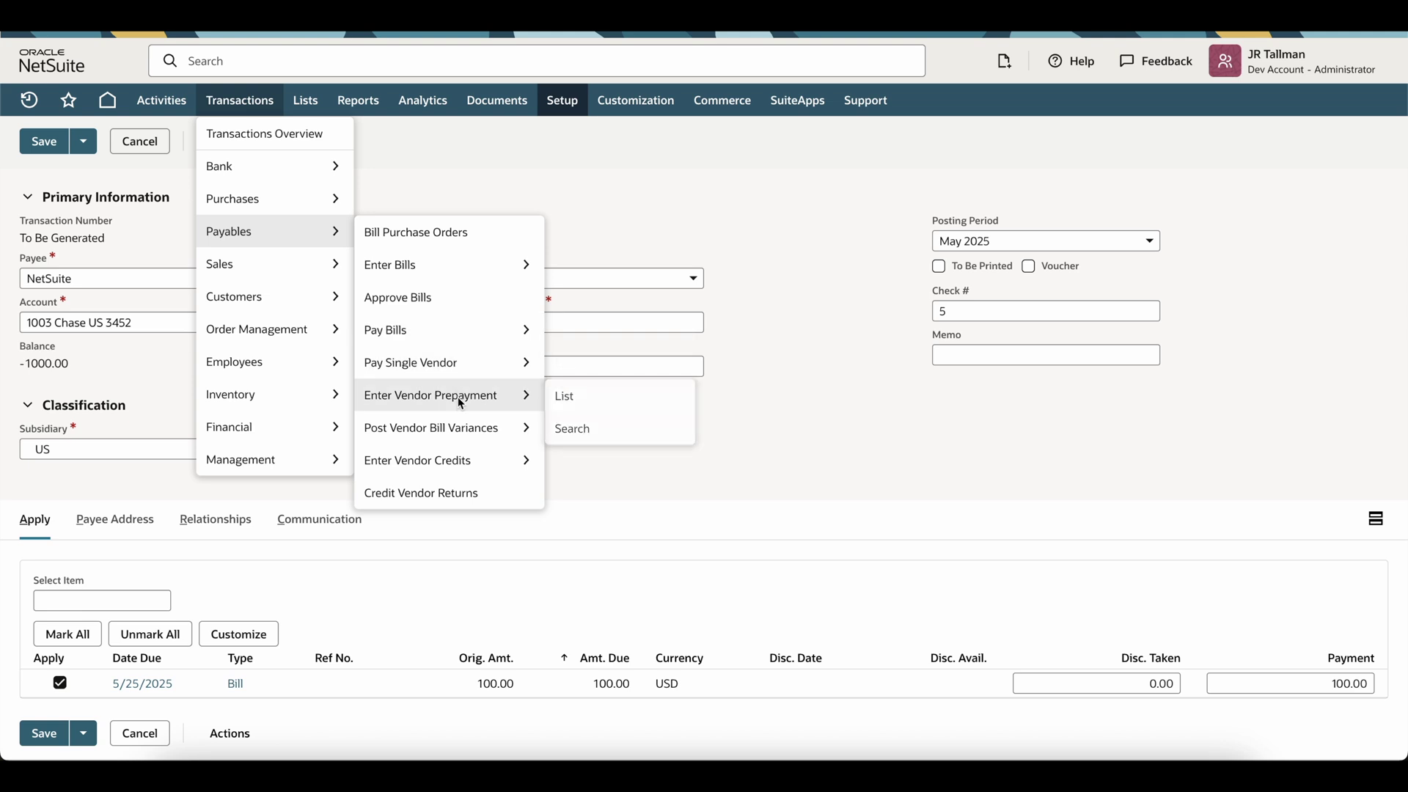
pyautogui.click(579, 404)
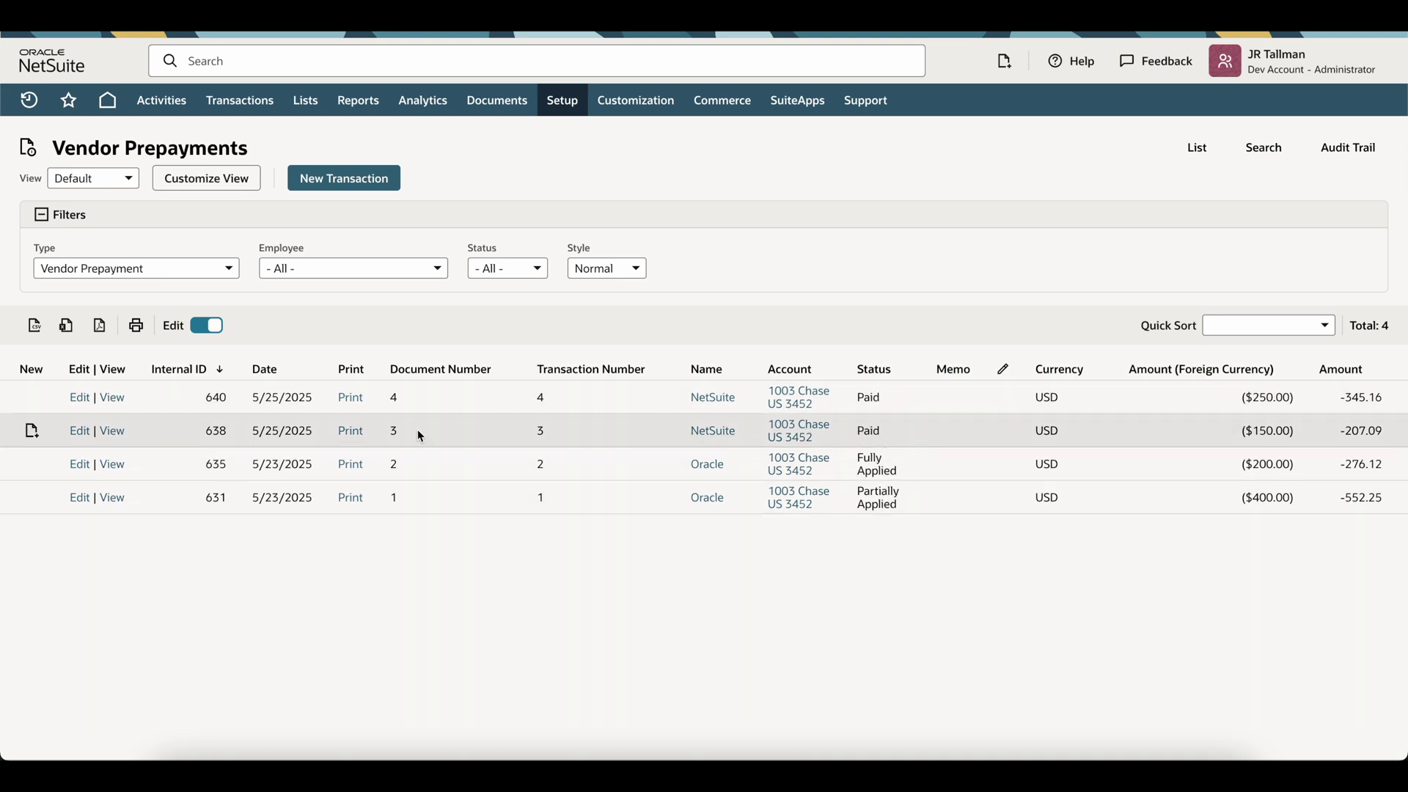
pyautogui.moveTo(1240, 433); pyautogui.dragTo(1287, 436)
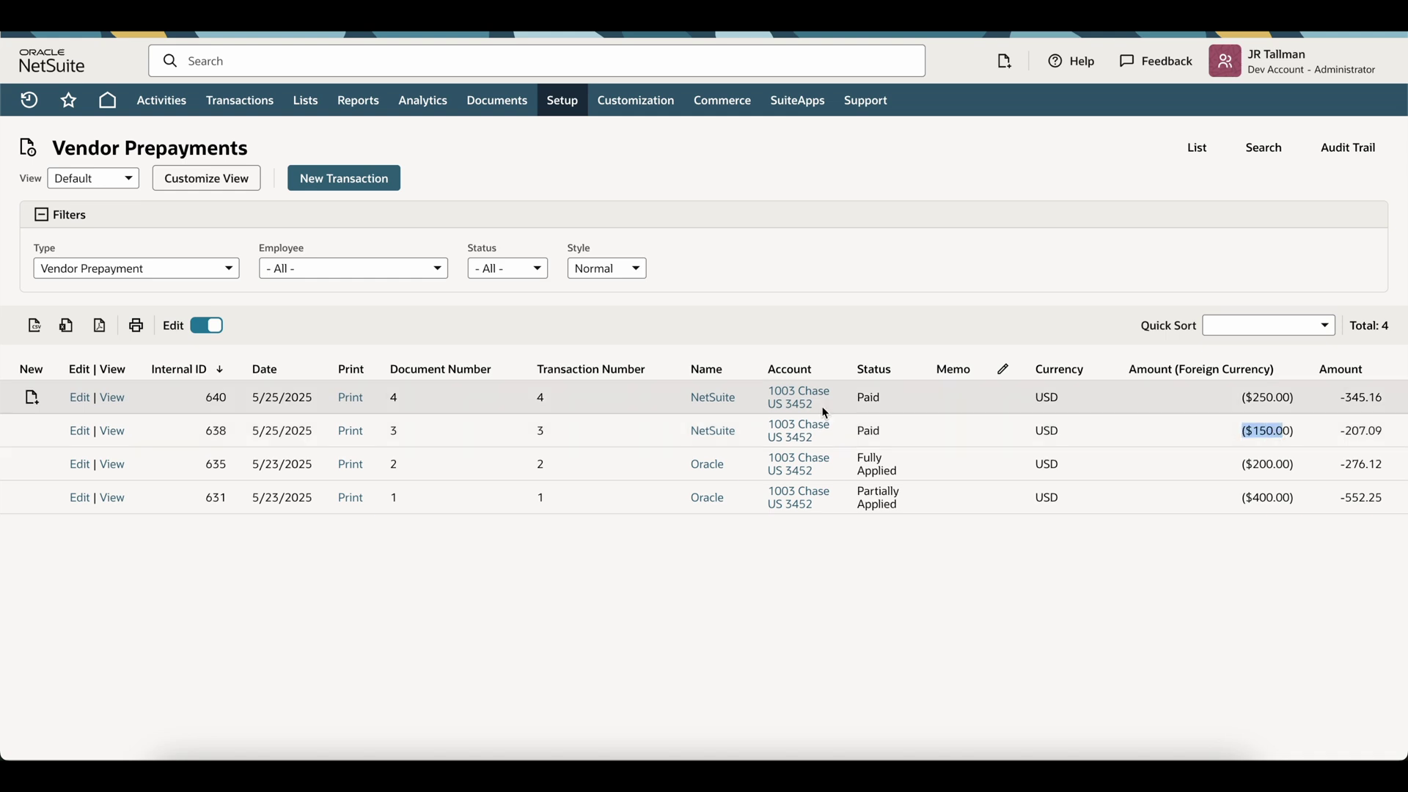
pyautogui.click(120, 434)
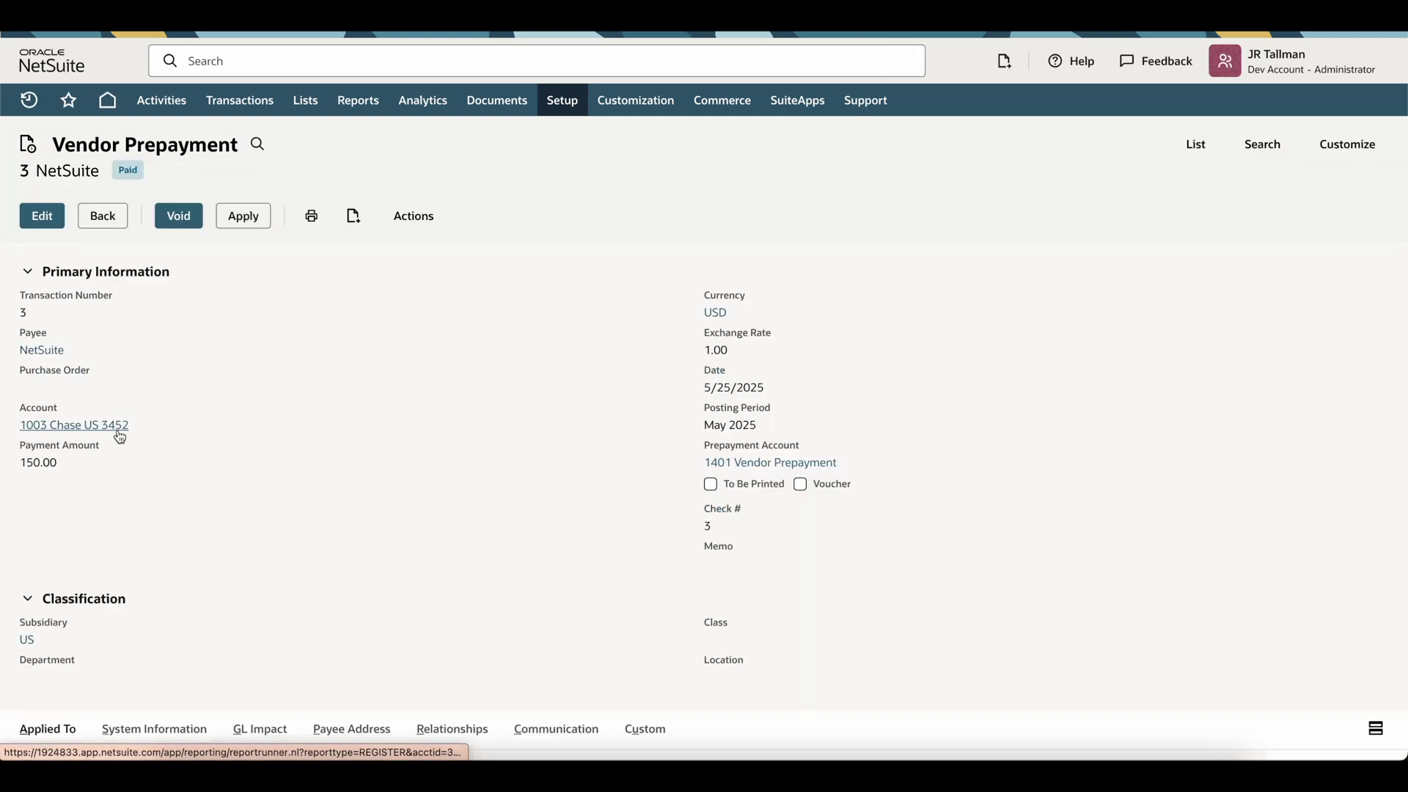
# - Start a prepayment application from this vendor prepayment and mark the 100.00 bill due 5/25/2025 to be paid
pyautogui.click(253, 222)
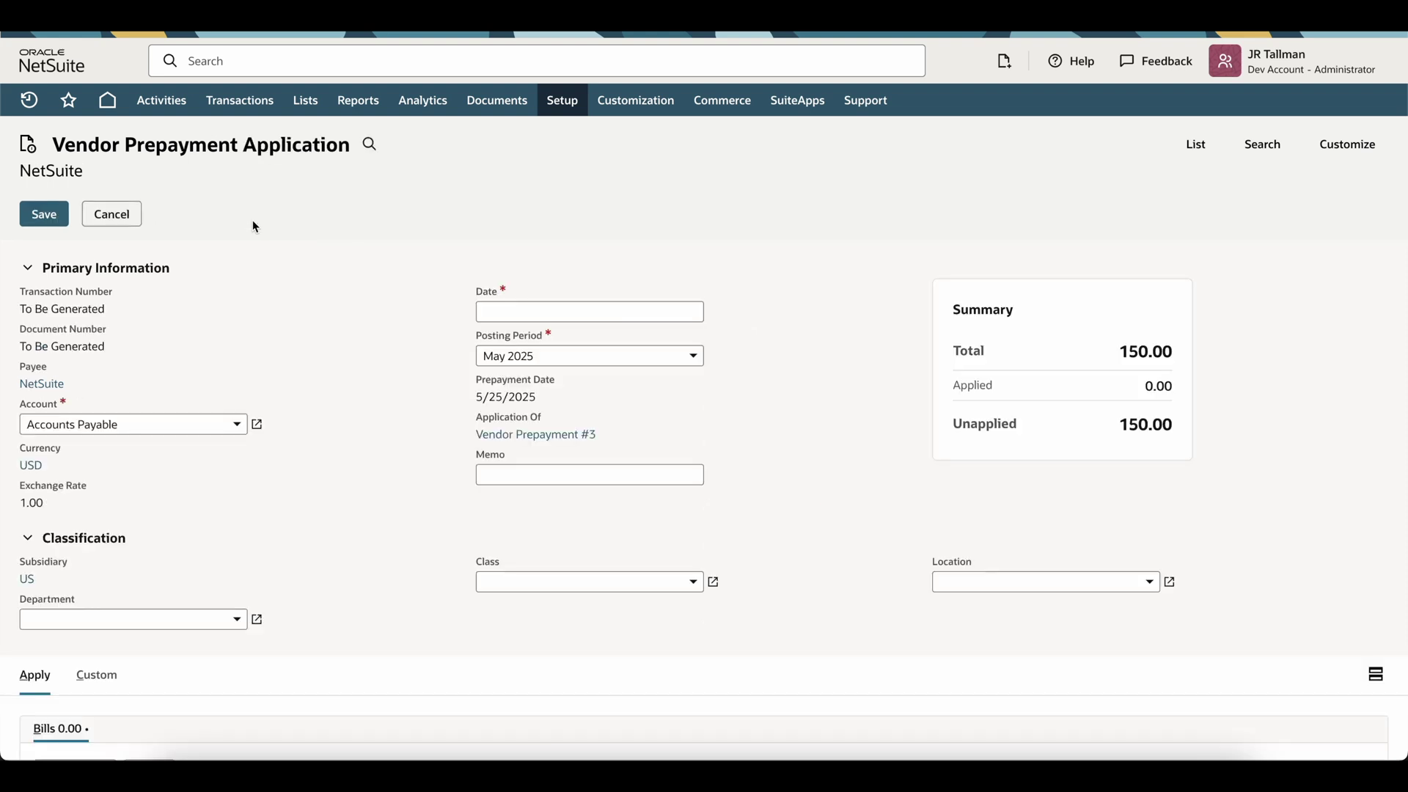
pyautogui.scroll(-2, 309, 333)
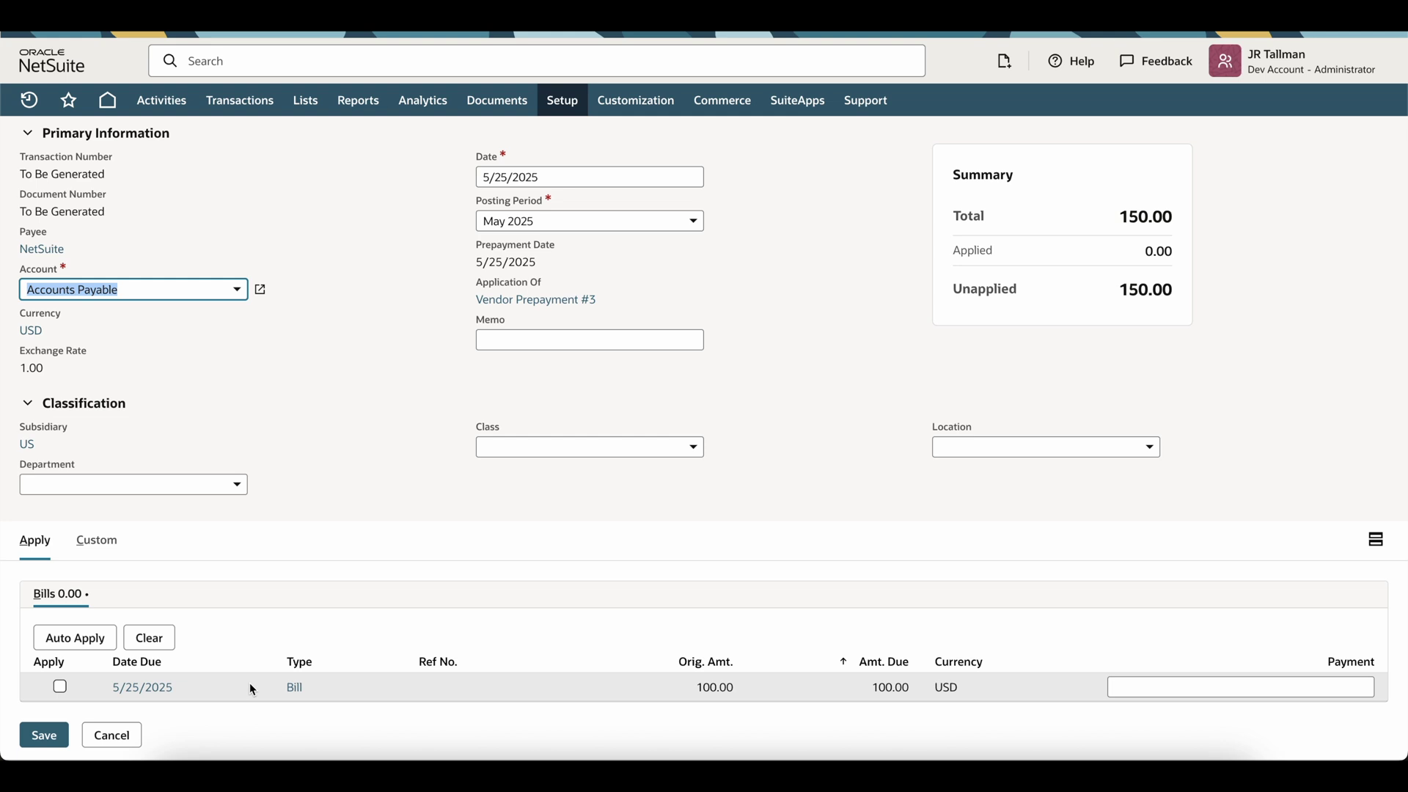
pyautogui.scroll(2, 242, 396)
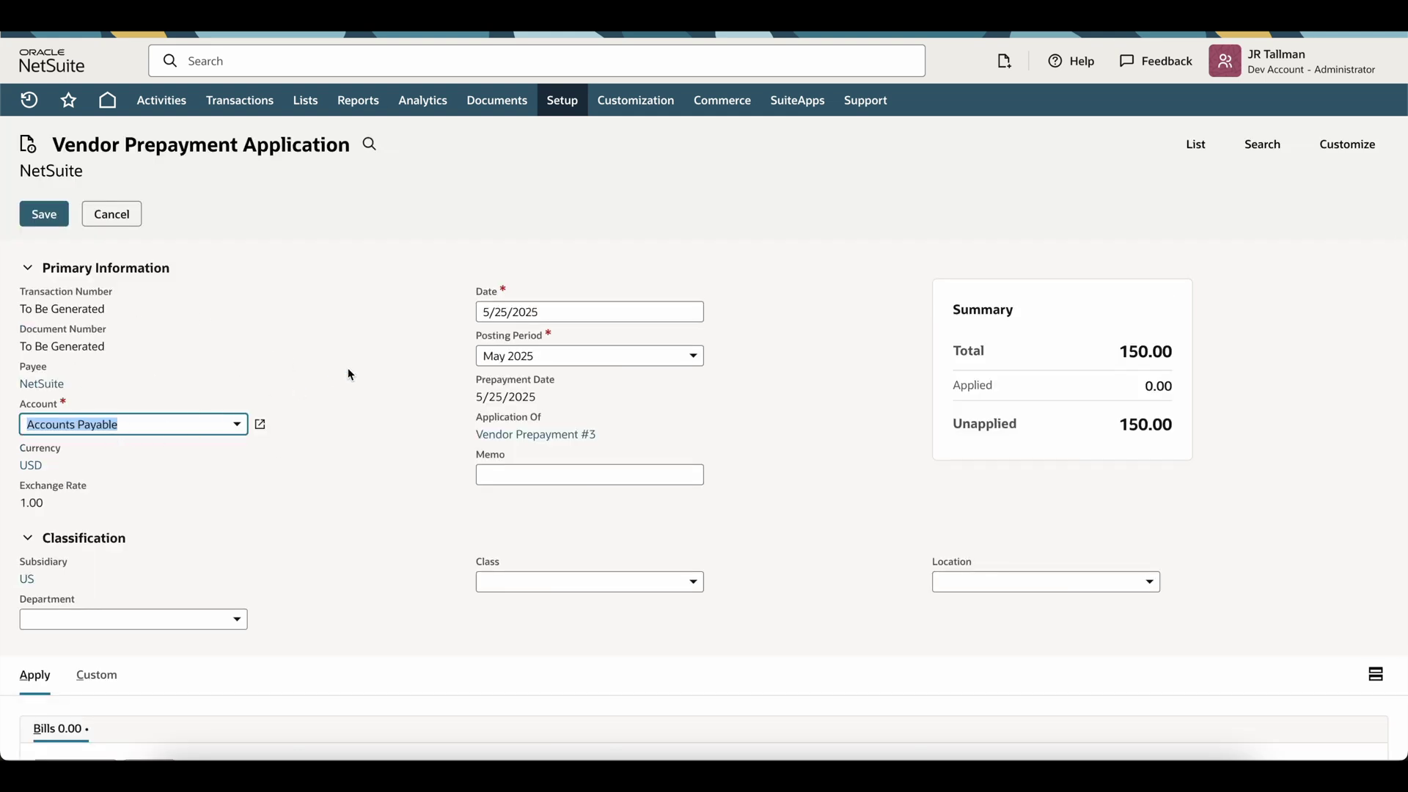
pyautogui.scroll(-2, 347, 376)
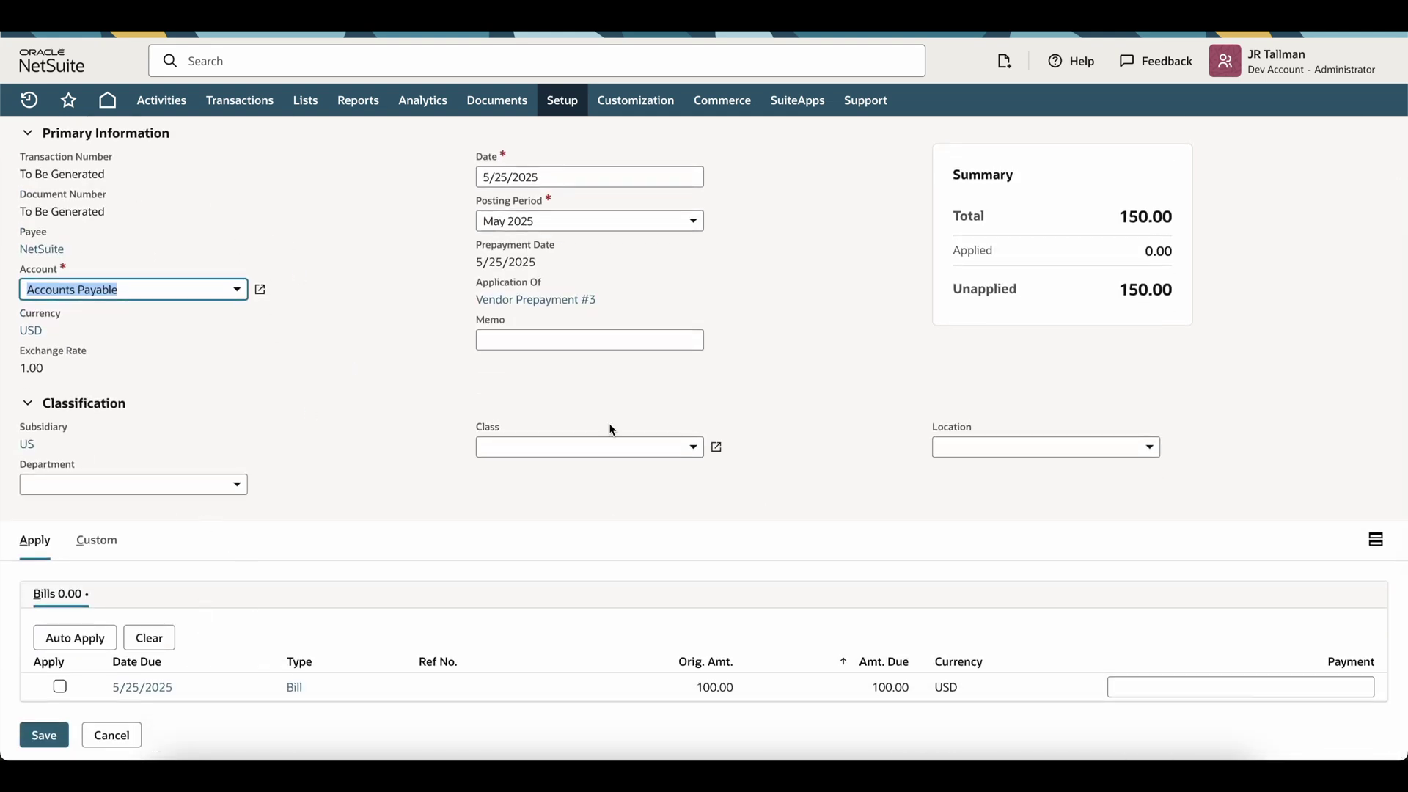
pyautogui.click(60, 686)
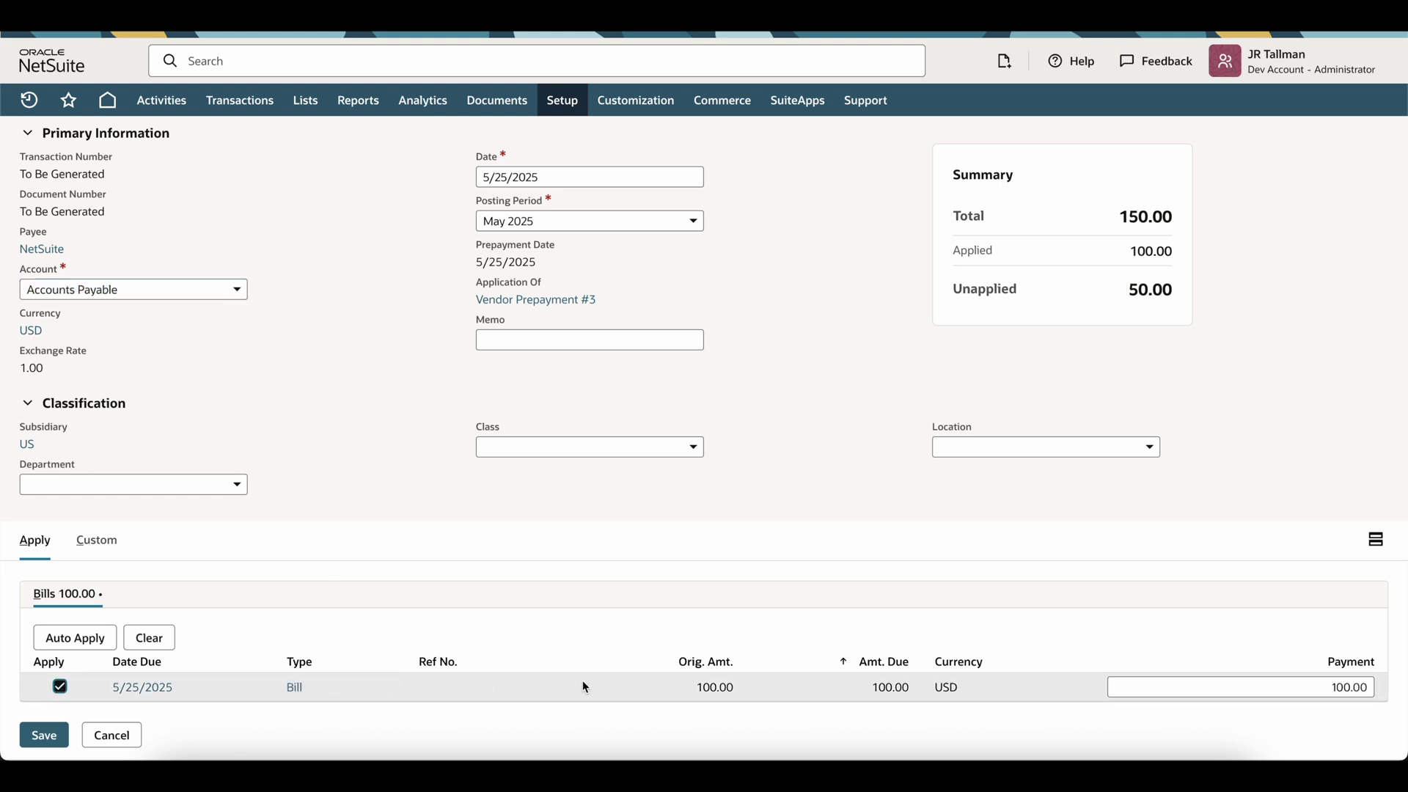
# - Review the total and unapplied amounts in the application summary, and save the vendor prepayment application
pyautogui.scroll(2, 709, 518)
pyautogui.scroll(-2, 710, 518)
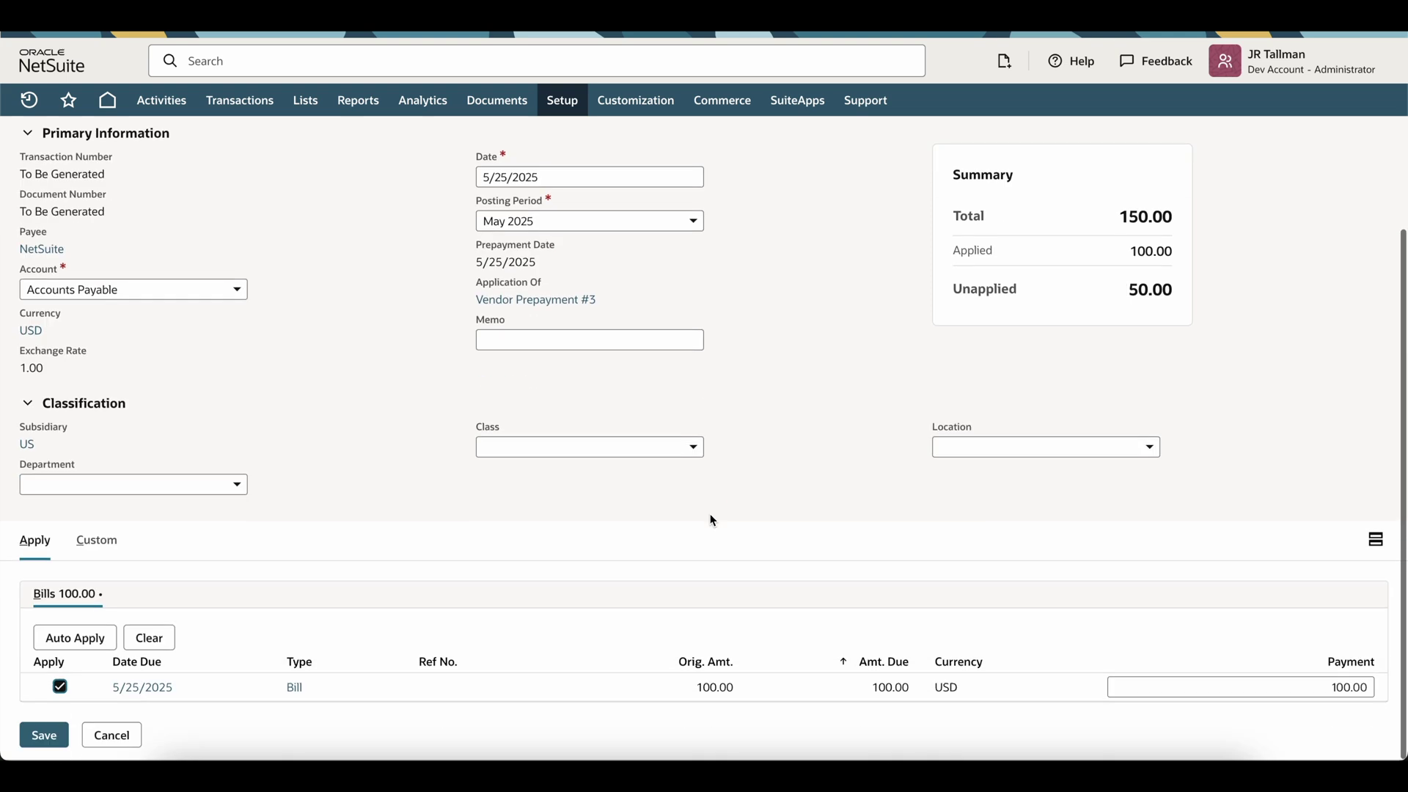
pyautogui.scroll(2, 1087, 432)
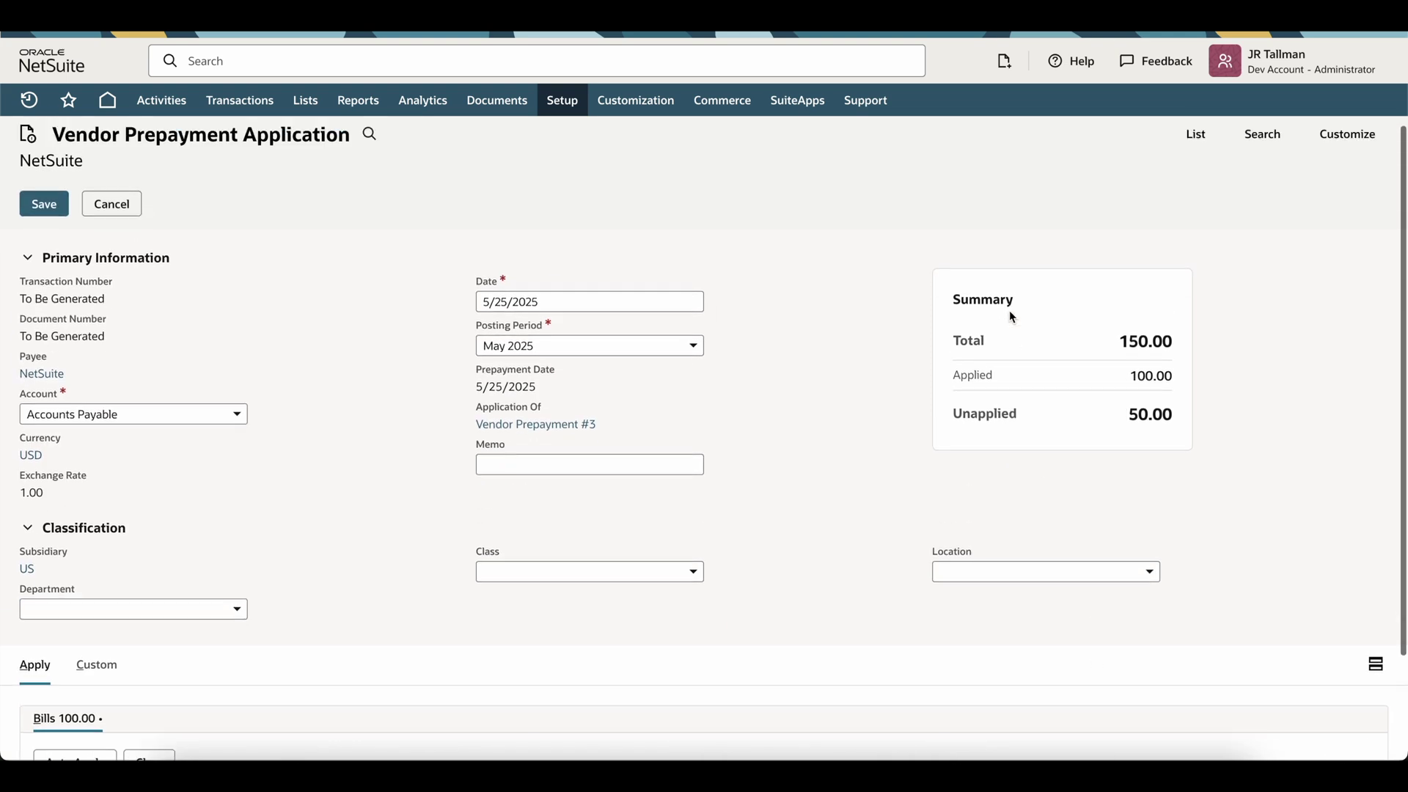
pyautogui.moveTo(1116, 353); pyautogui.dragTo(1174, 352)
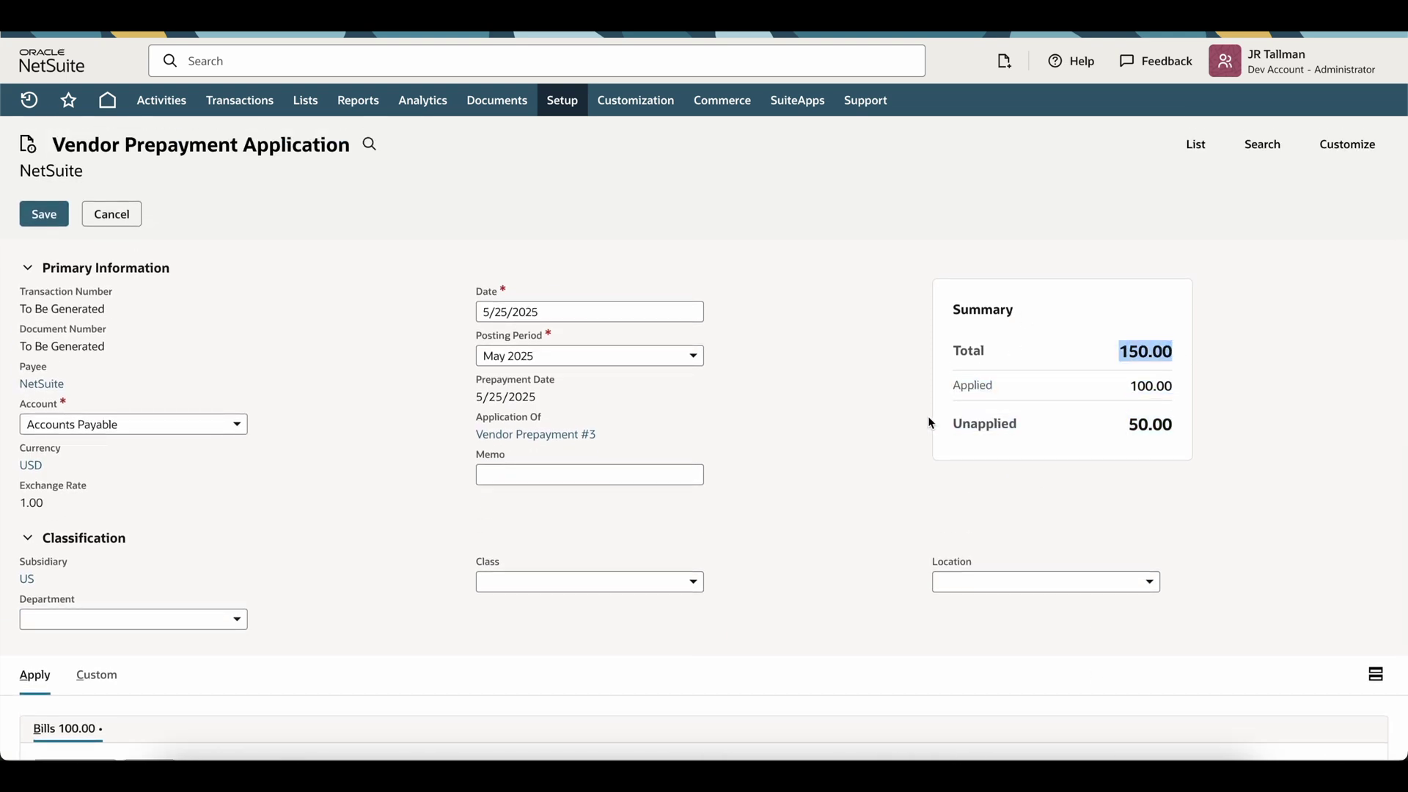
pyautogui.moveTo(1114, 426); pyautogui.dragTo(1173, 426)
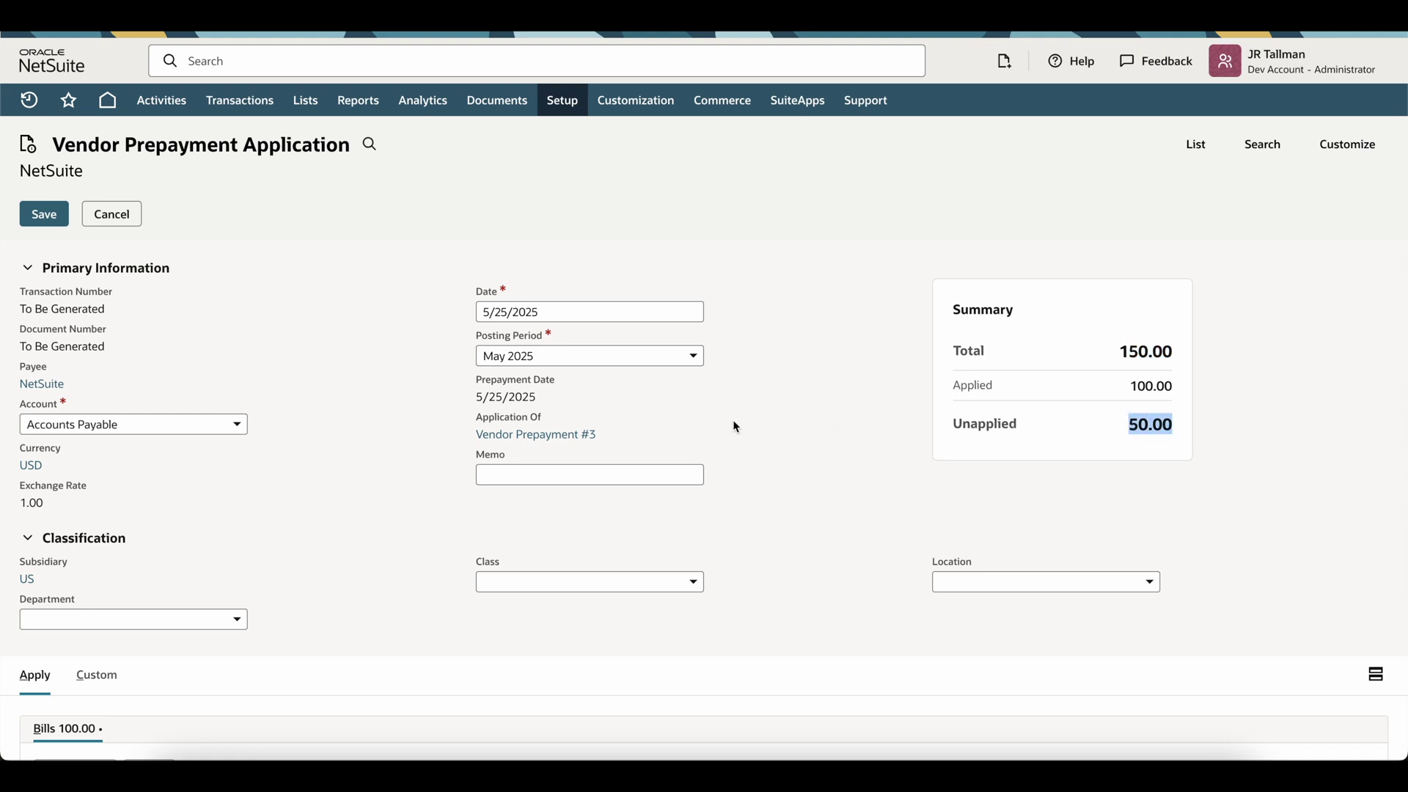
pyautogui.click(57, 218)
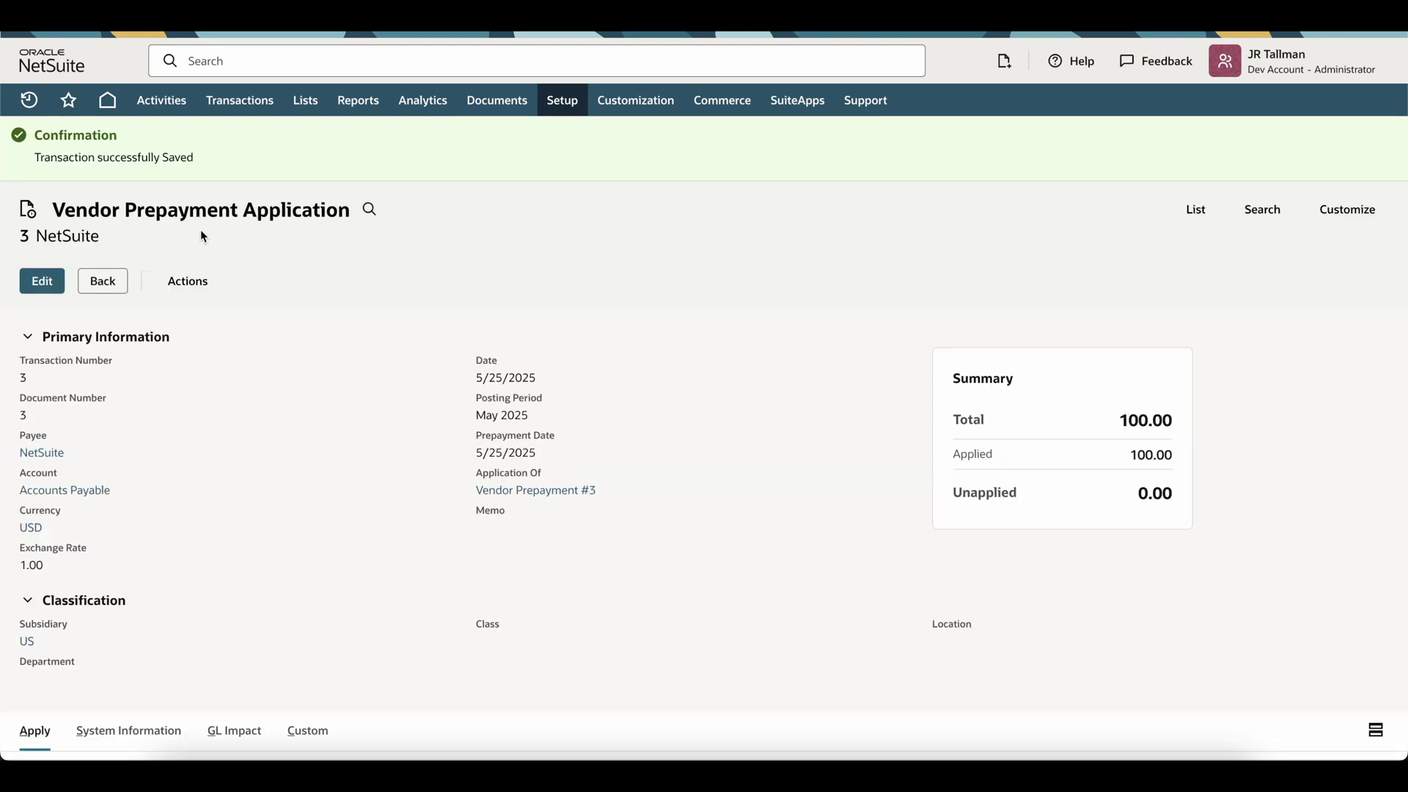
# - Review the GL impact of the saved vendor prepayment application, and return to the application record
pyautogui.moveTo(188, 277)
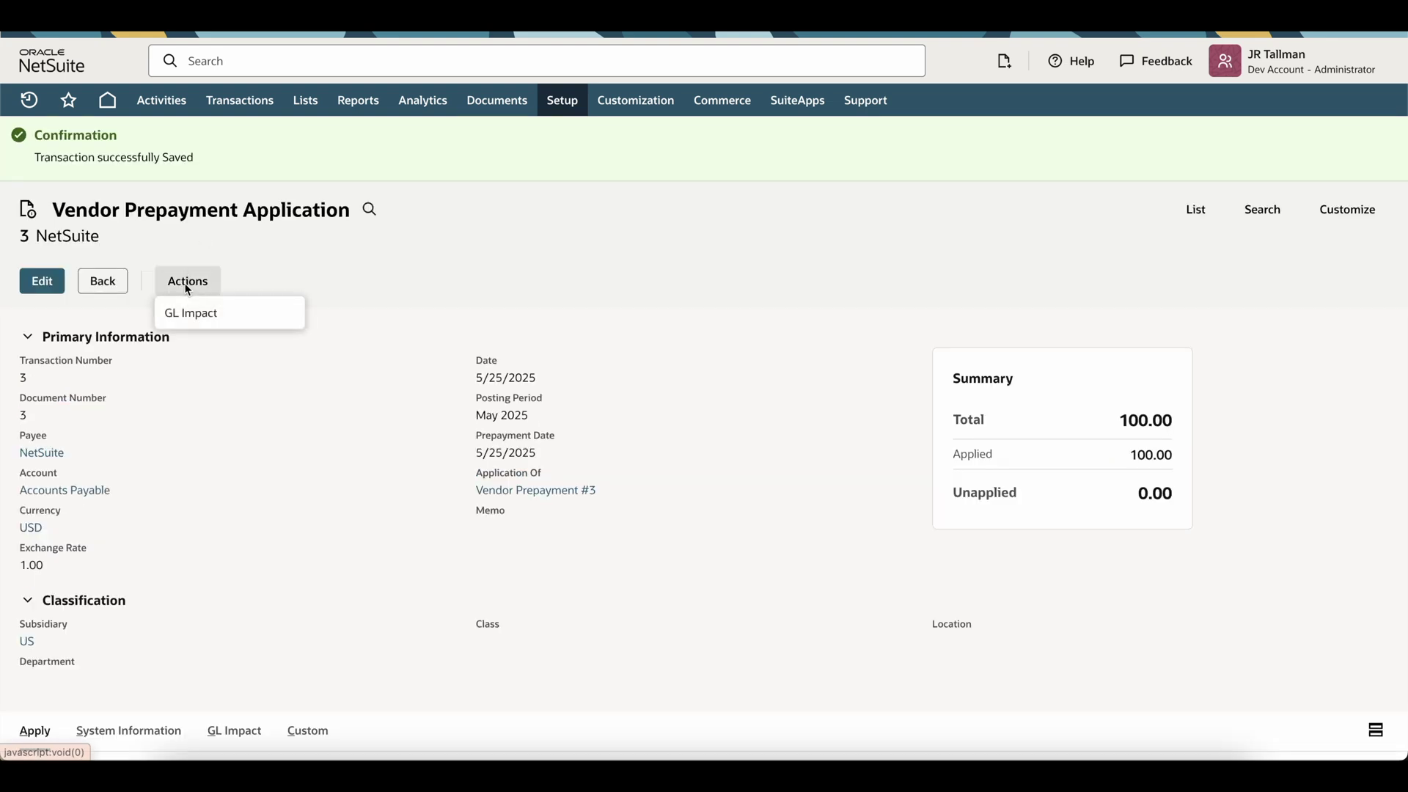
pyautogui.click(197, 322)
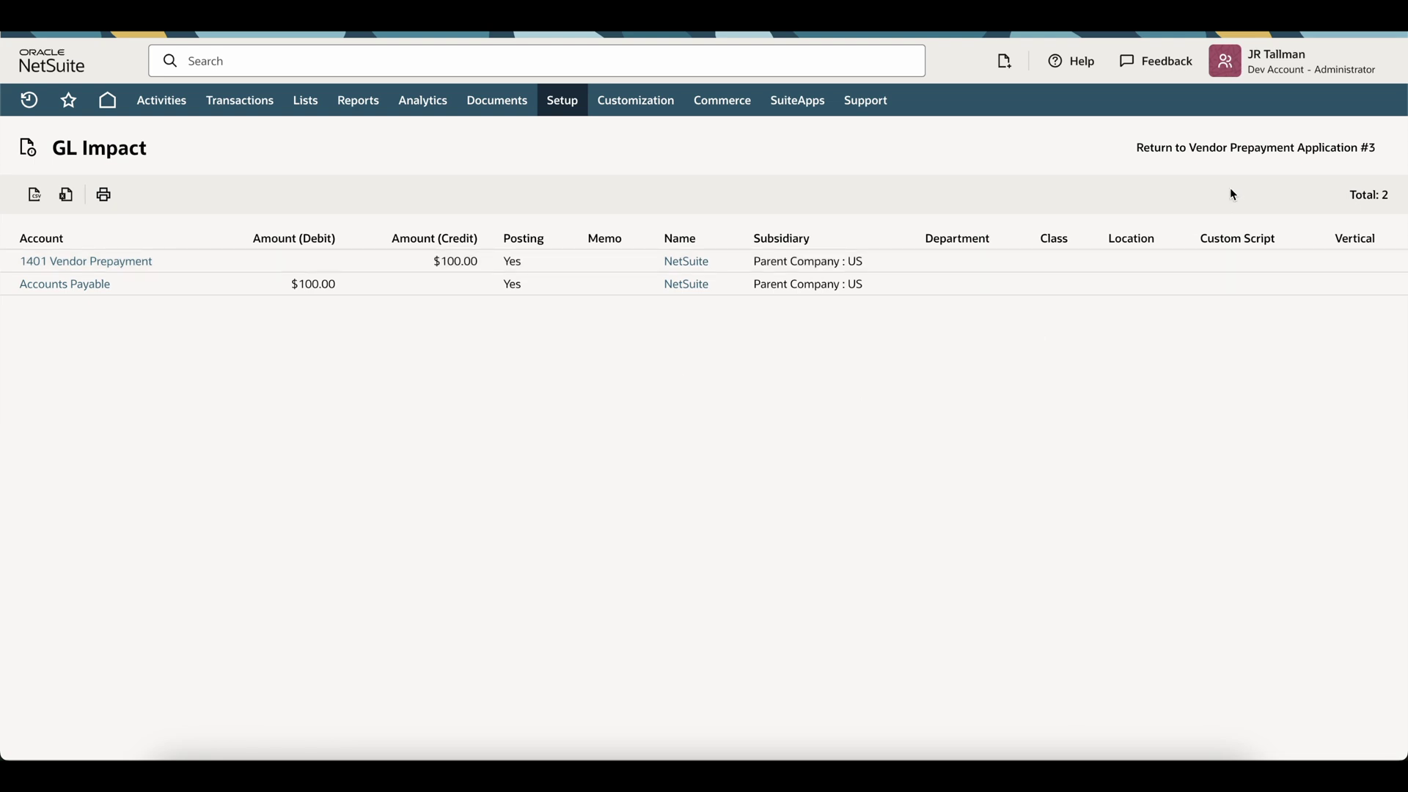
pyautogui.click(1222, 147)
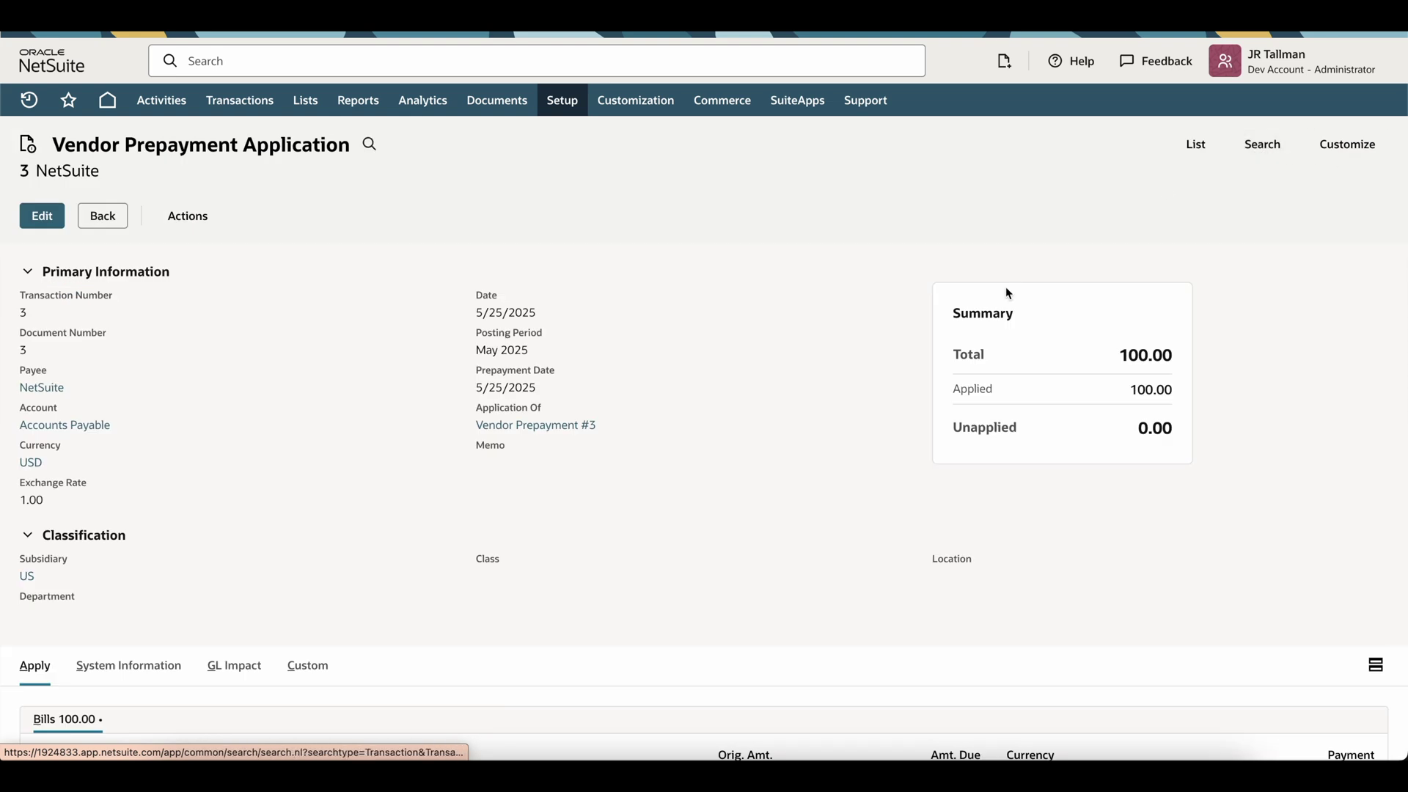
pyautogui.scroll(-1, 511, 444)
pyautogui.scroll(1, 510, 444)
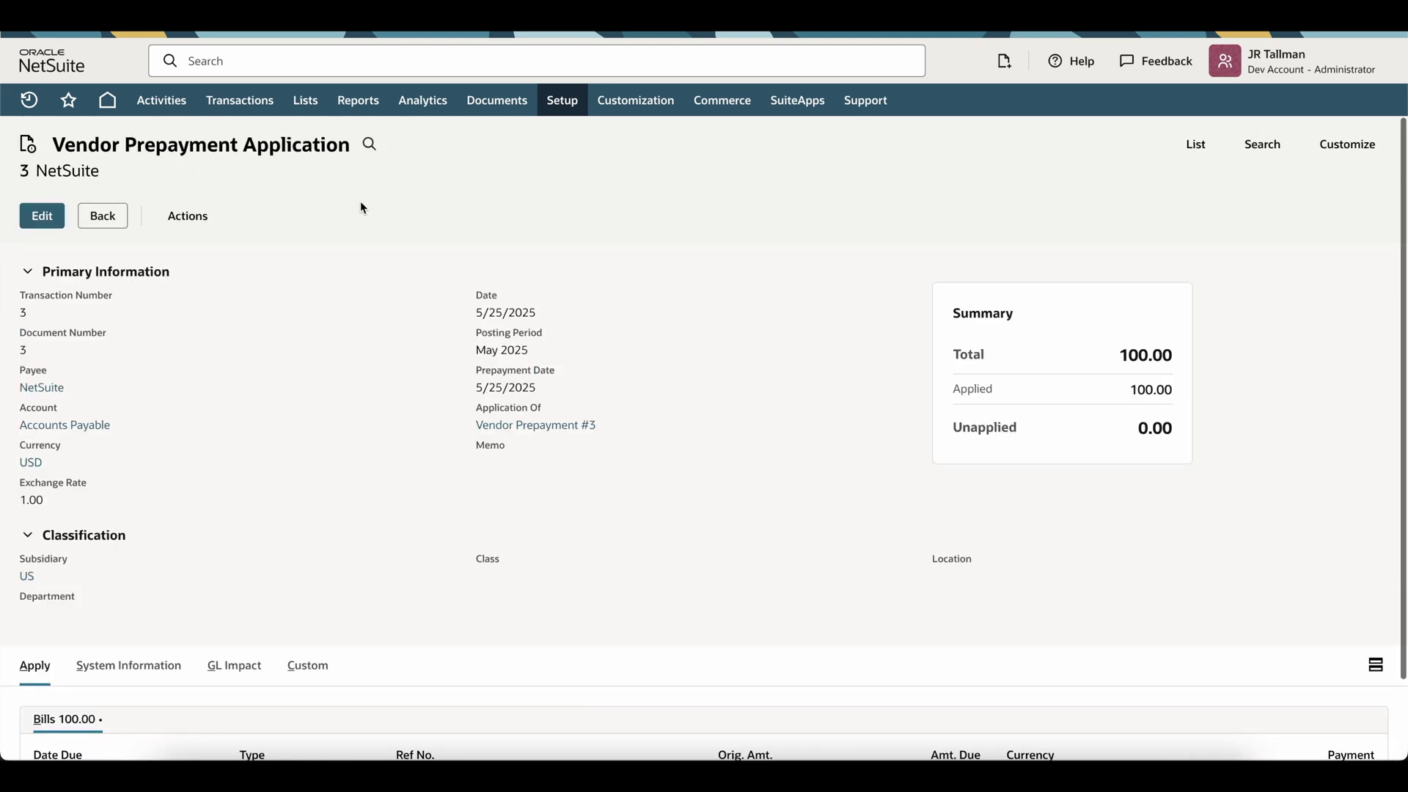
# - Open the vendor prepayment behind this application and check its applied transactions and its status
pyautogui.click(549, 427)
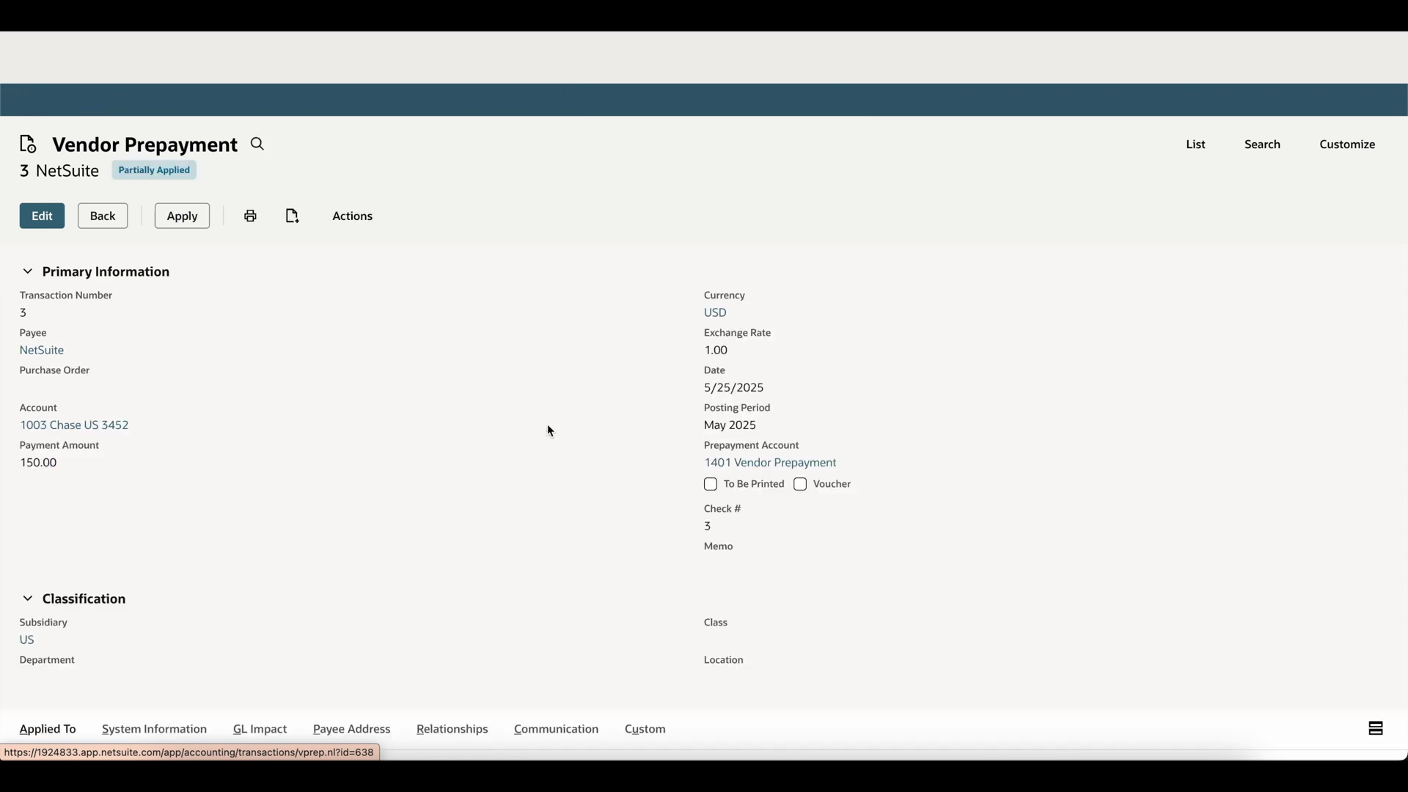
pyautogui.scroll(-2, 432, 464)
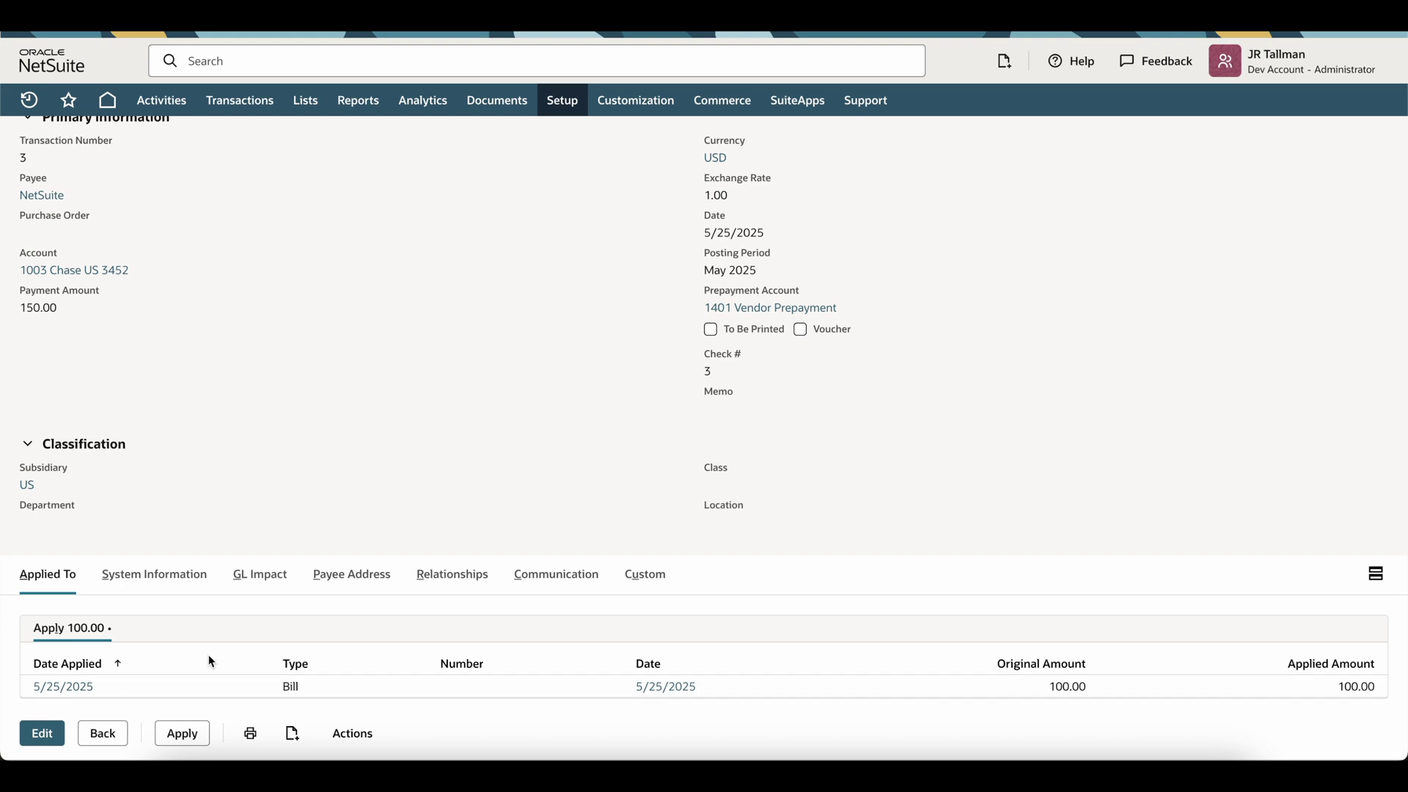
pyautogui.moveTo(276, 693); pyautogui.dragTo(399, 697)
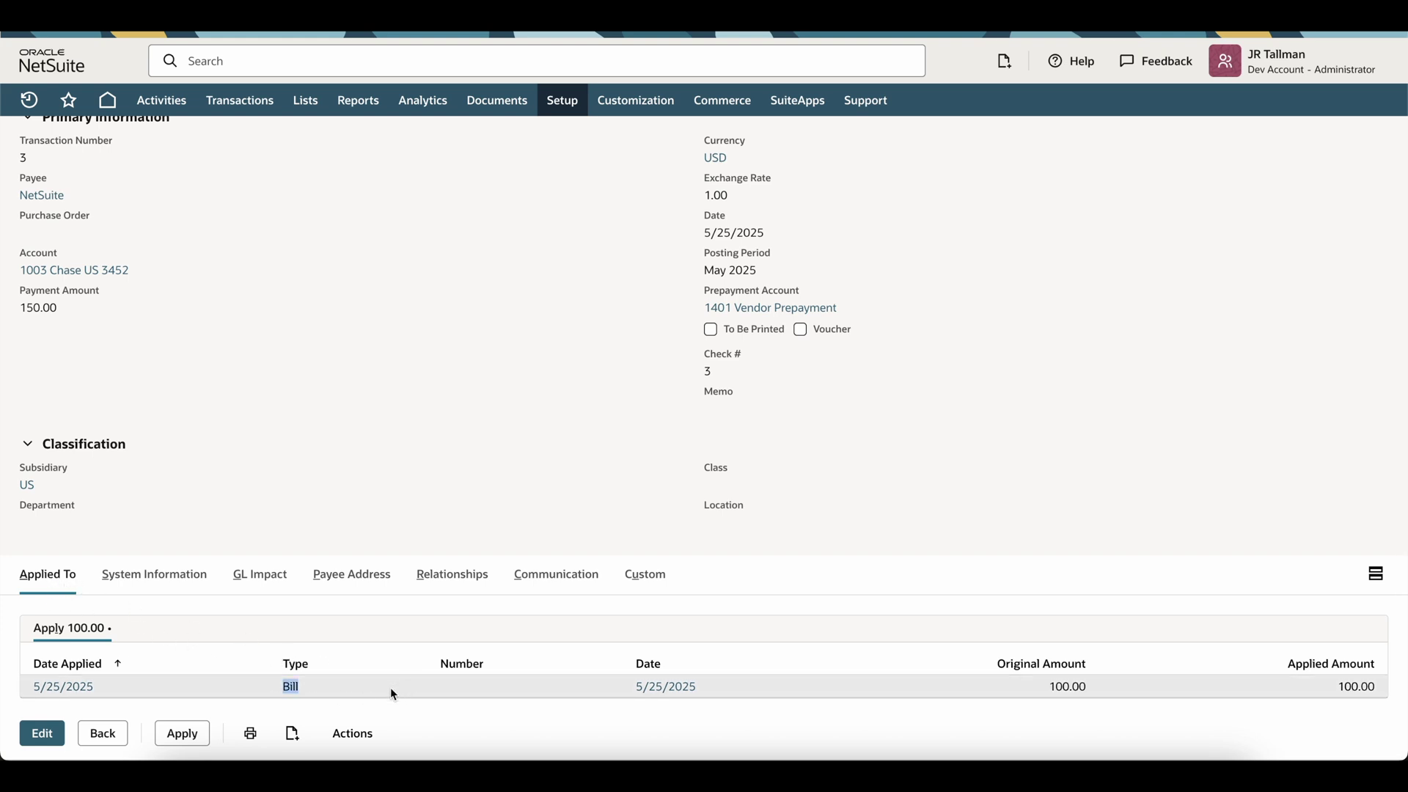
pyautogui.scroll(3, 415, 491)
pyautogui.scroll(-3, 271, 447)
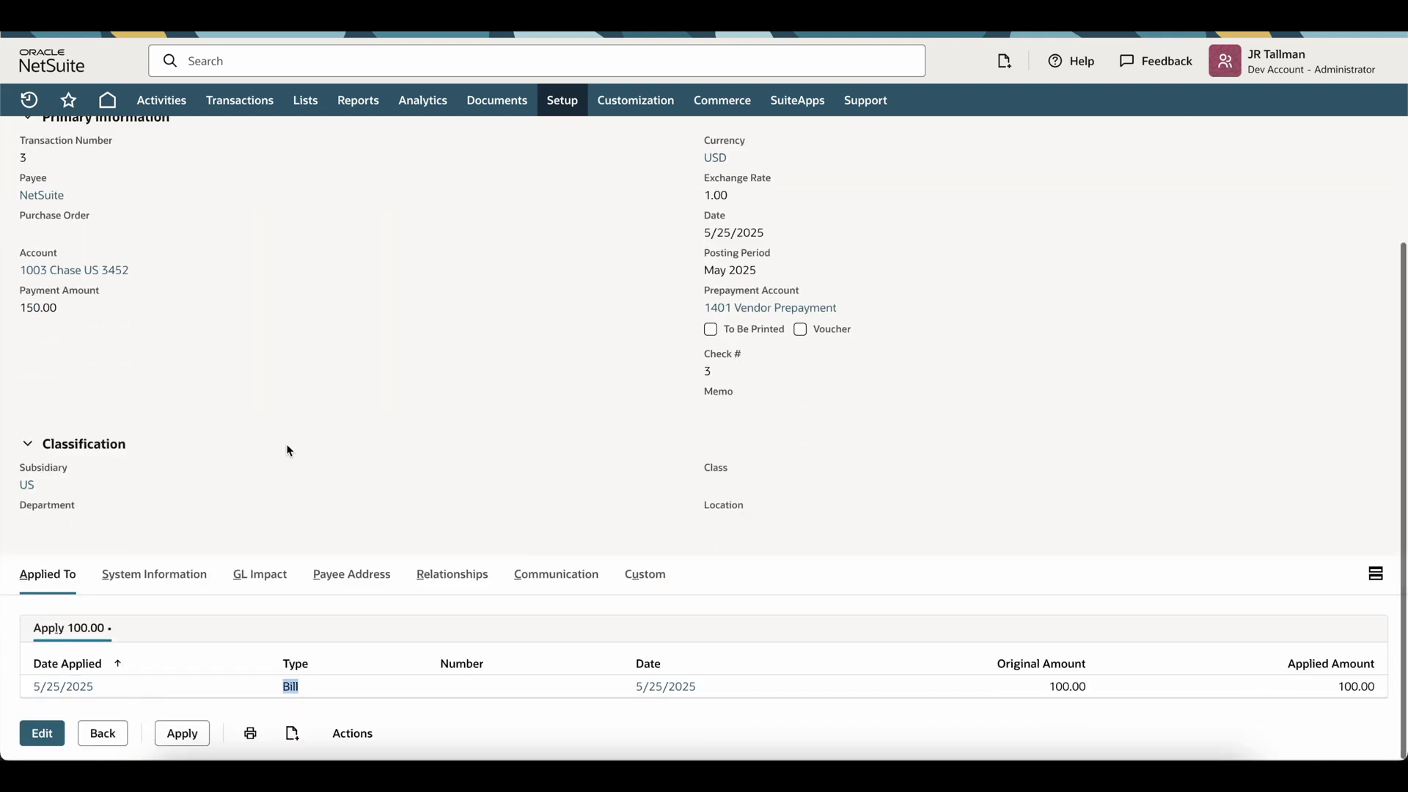
pyautogui.scroll(3, 321, 512)
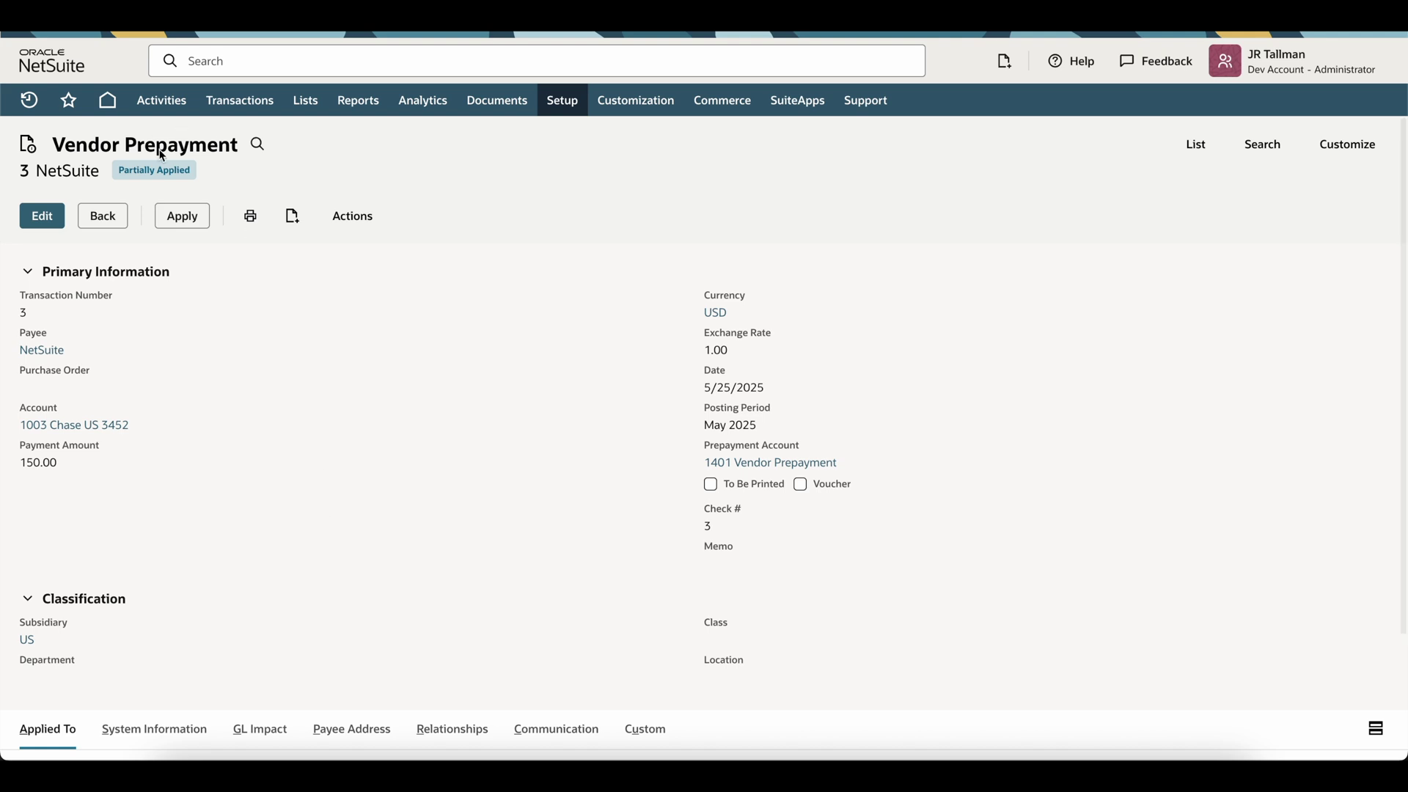
pyautogui.moveTo(117, 170); pyautogui.dragTo(189, 170)
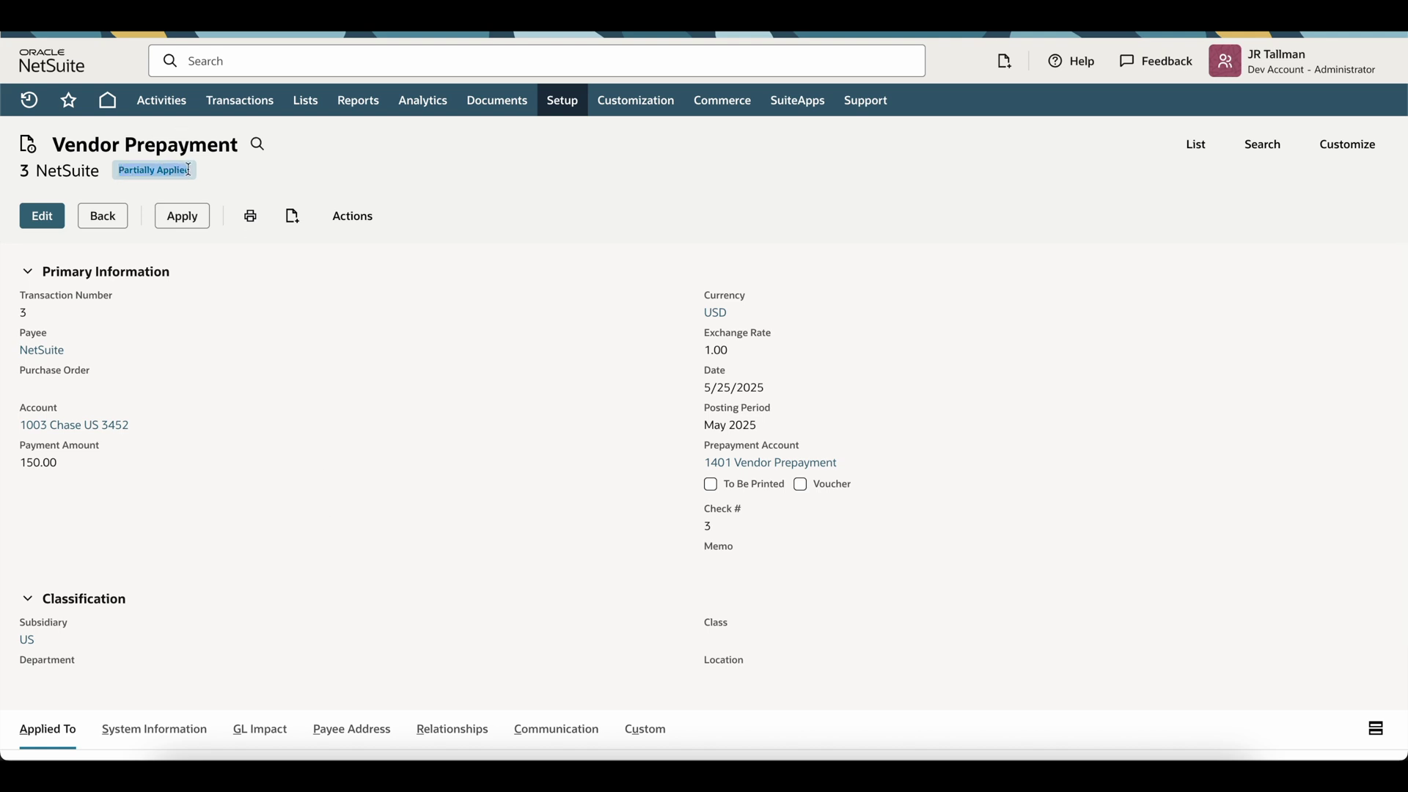
pyautogui.click(248, 174)
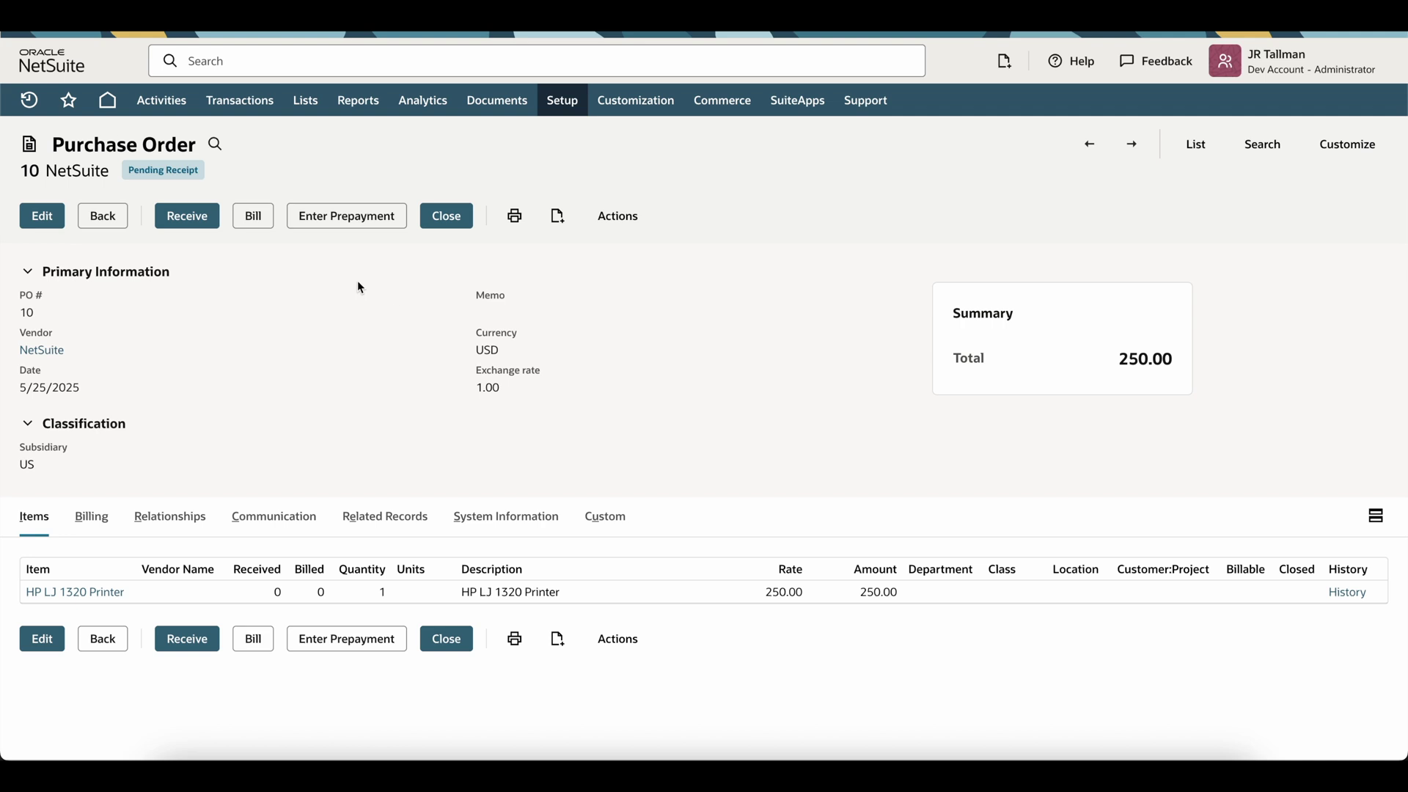
# - Create a vendor bill from NetSuite's purchase order for the HP LJ 1320 Printer, keeping the prefilled values, and save it
pyautogui.click(254, 219)
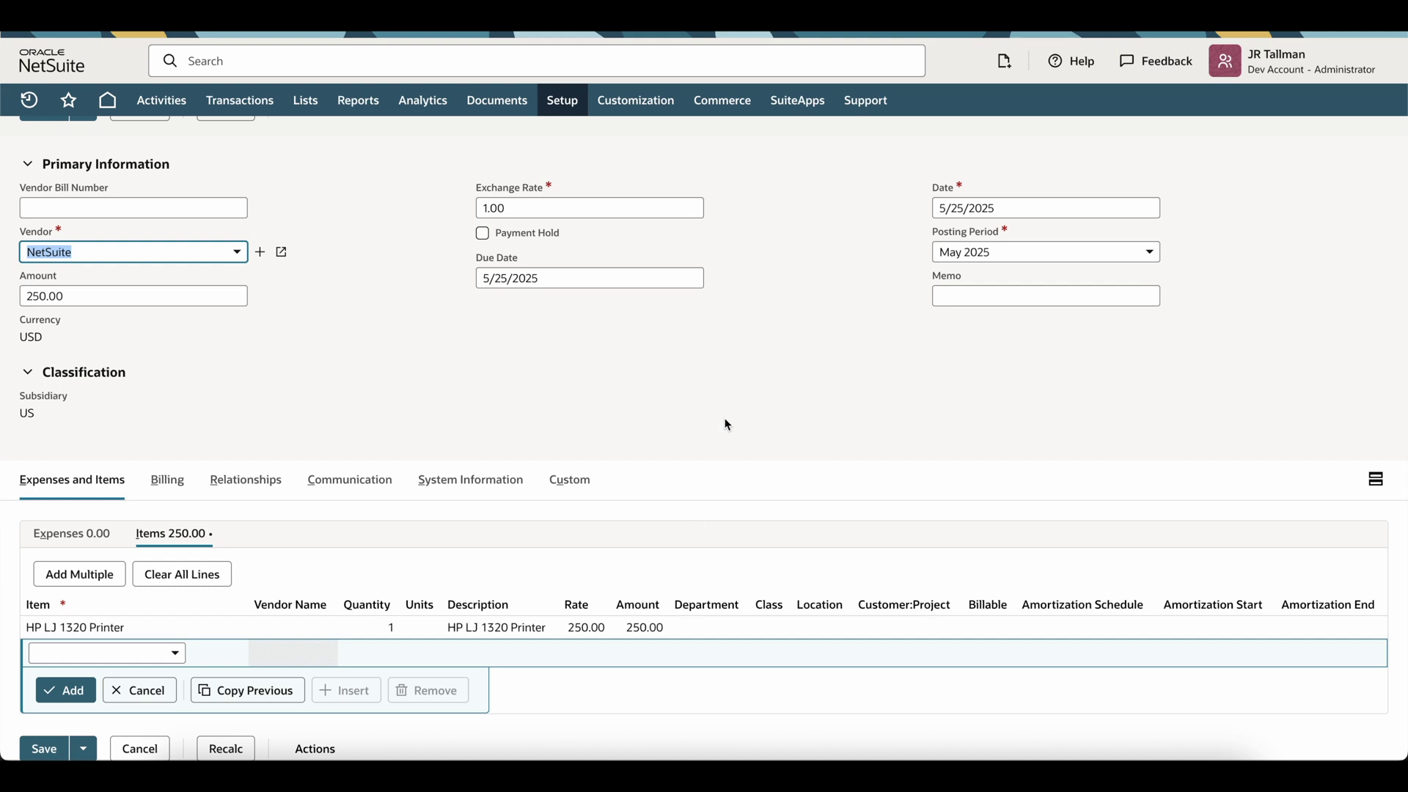
pyautogui.scroll(2, 572, 437)
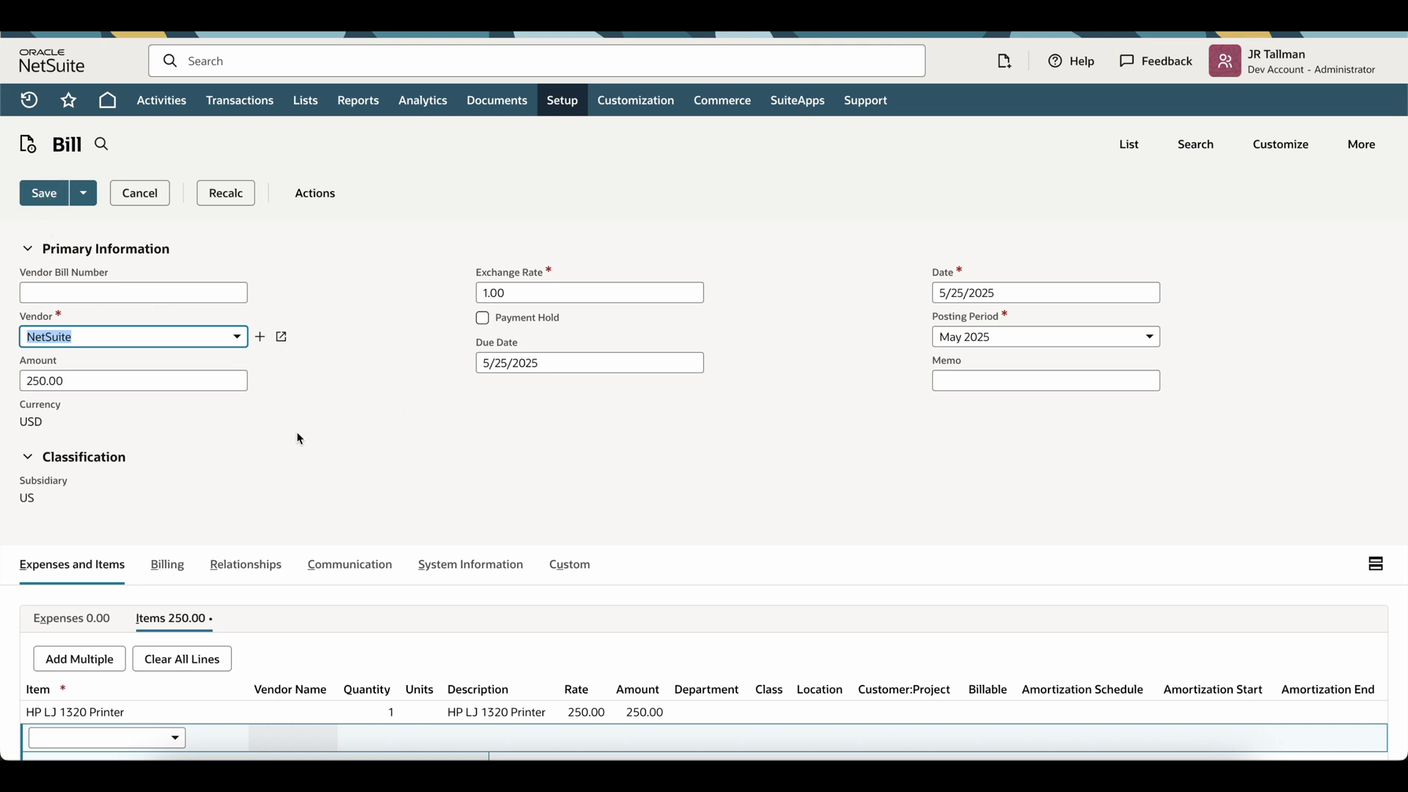
pyautogui.click(43, 197)
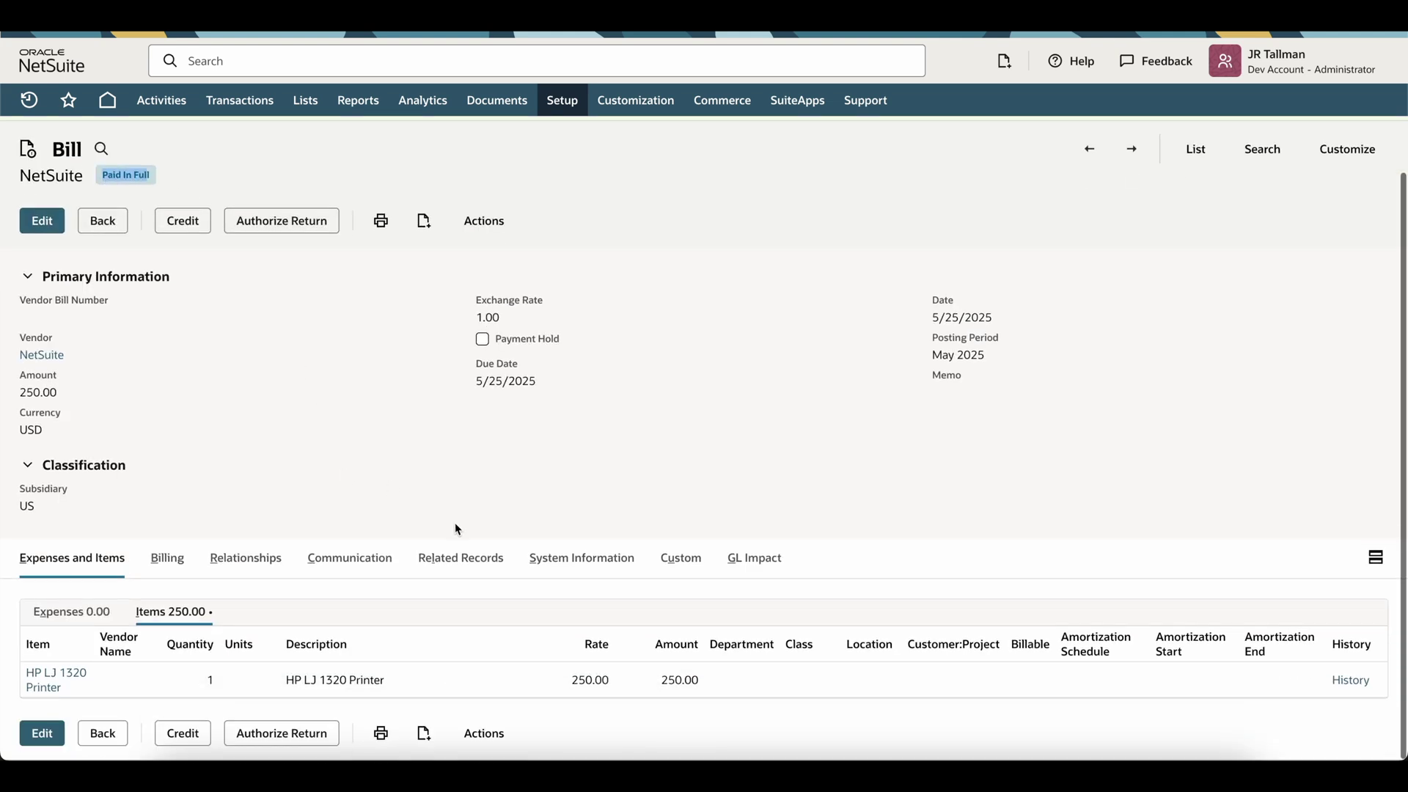
# - Examine the payments in the saved bill's related records to see which transaction type was applied
pyautogui.click(462, 569)
pyautogui.scroll(-1, 294, 515)
pyautogui.moveTo(251, 664); pyautogui.dragTo(401, 671)
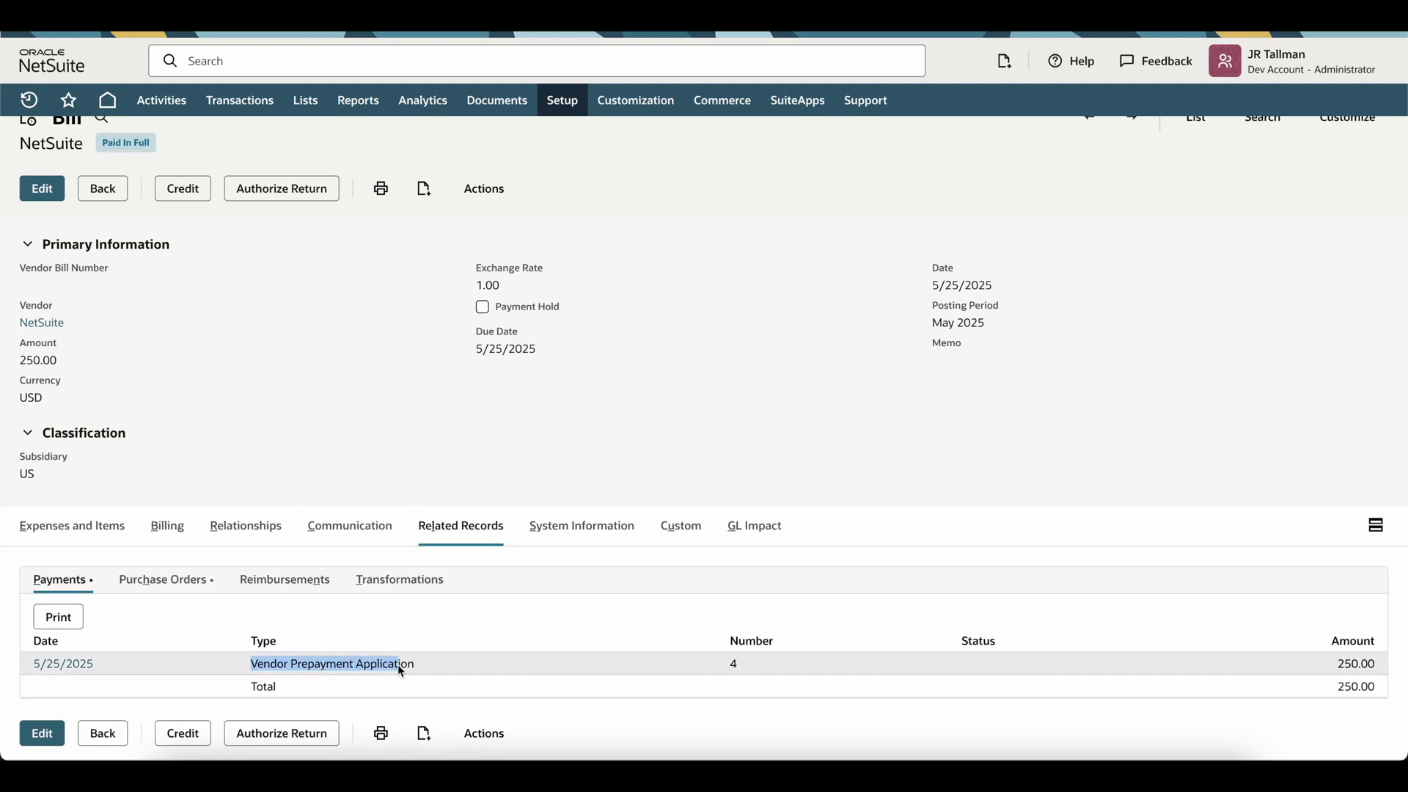
pyautogui.click(787, 455)
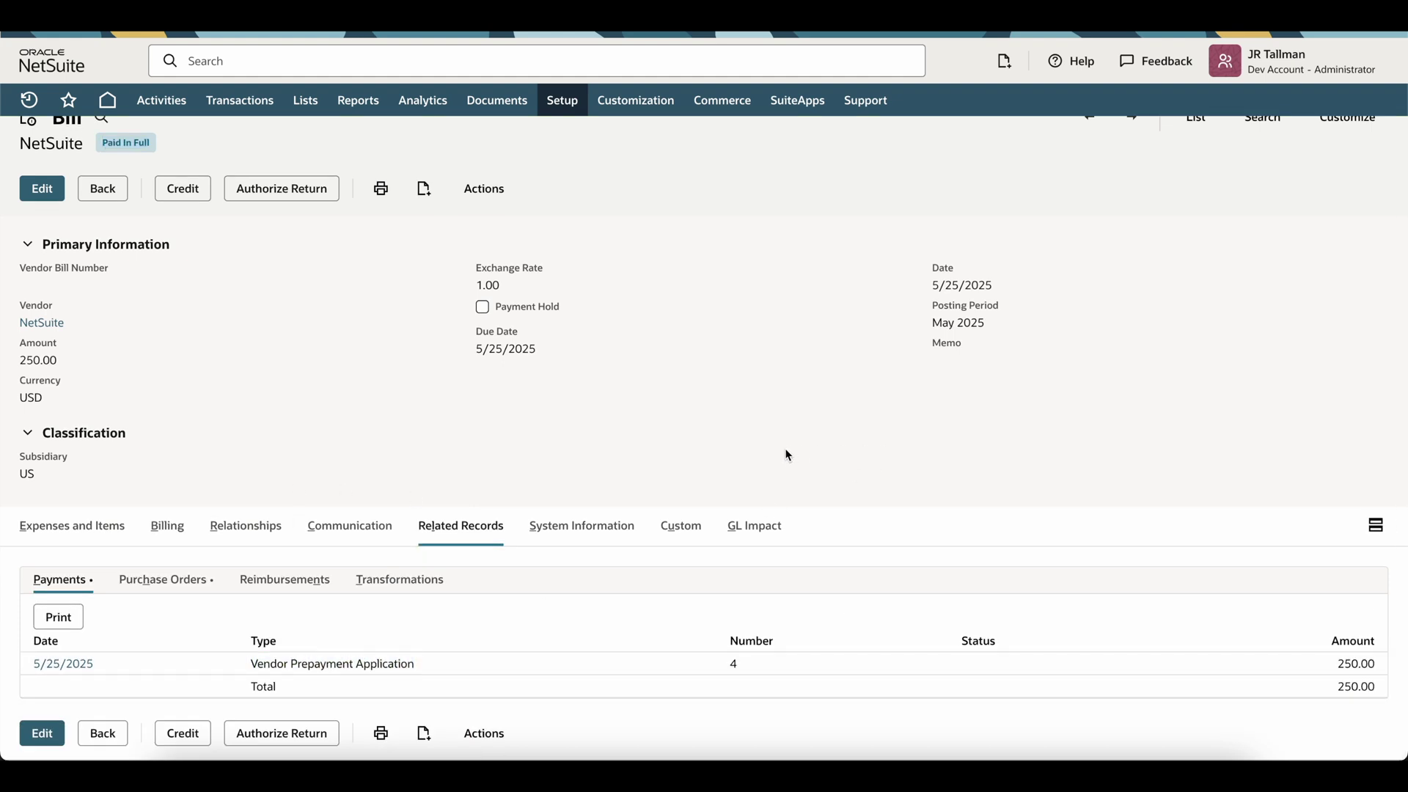